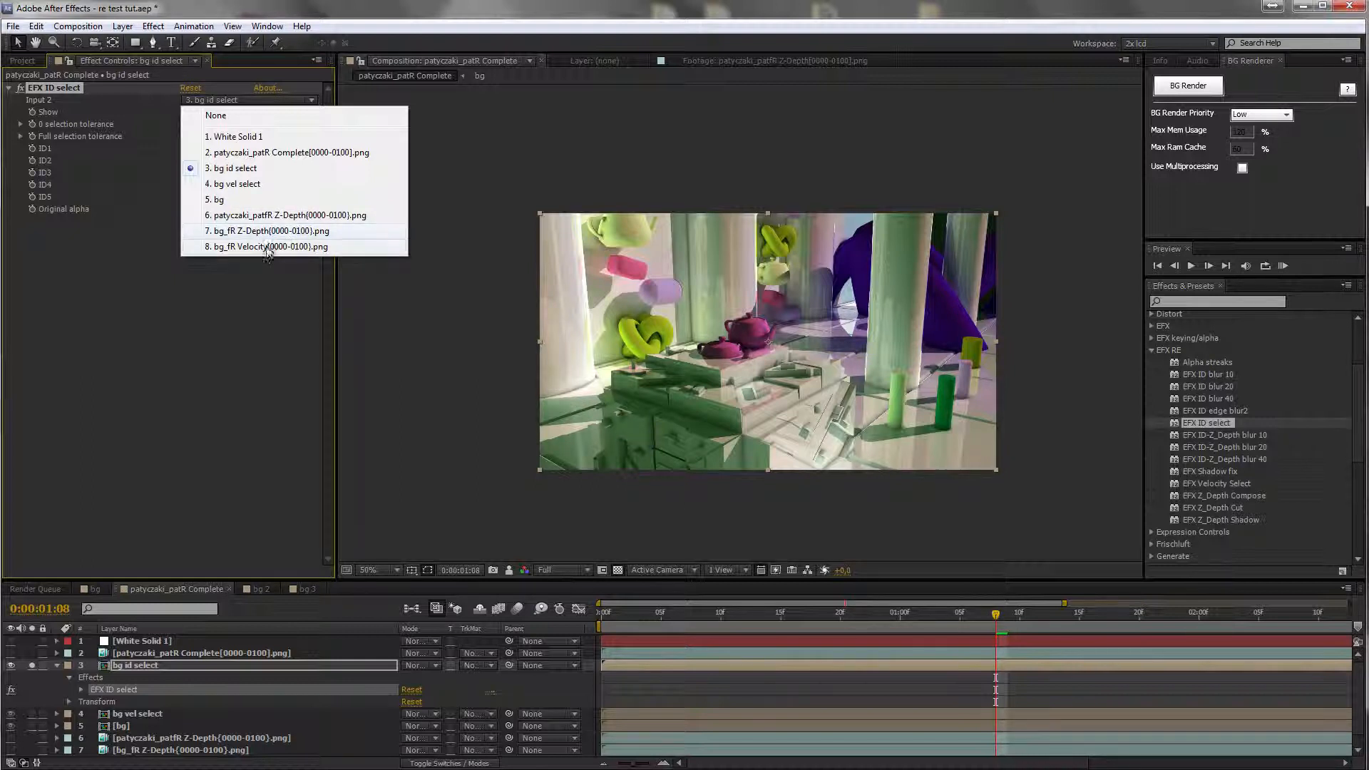
# Step: Add the bg_fR Object-Material ID sequence to the end of the composition's layer stack and hide it
pyautogui.click(245, 322)
pyautogui.click(29, 61)
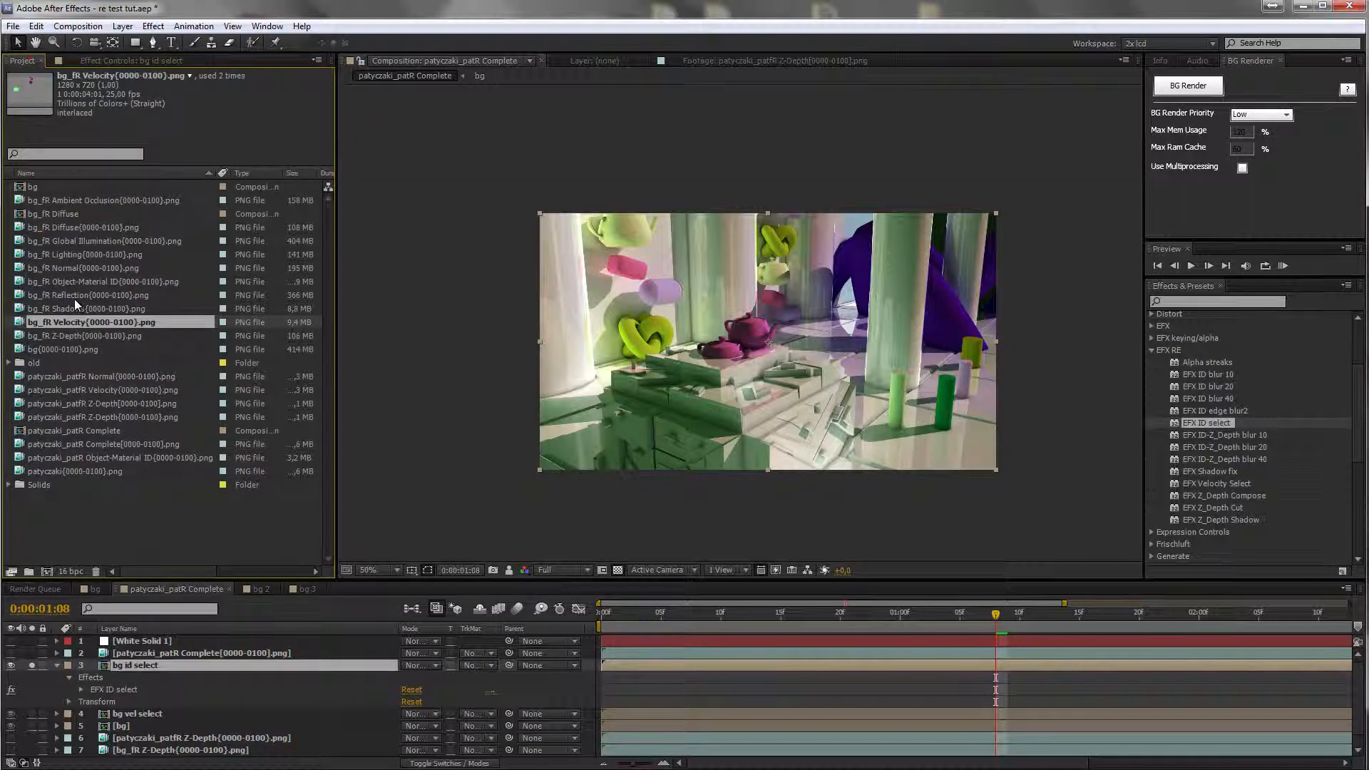
pyautogui.moveTo(70, 281); pyautogui.dragTo(178, 756)
pyautogui.click(11, 750)
pyautogui.scroll(2, 1340, 685)
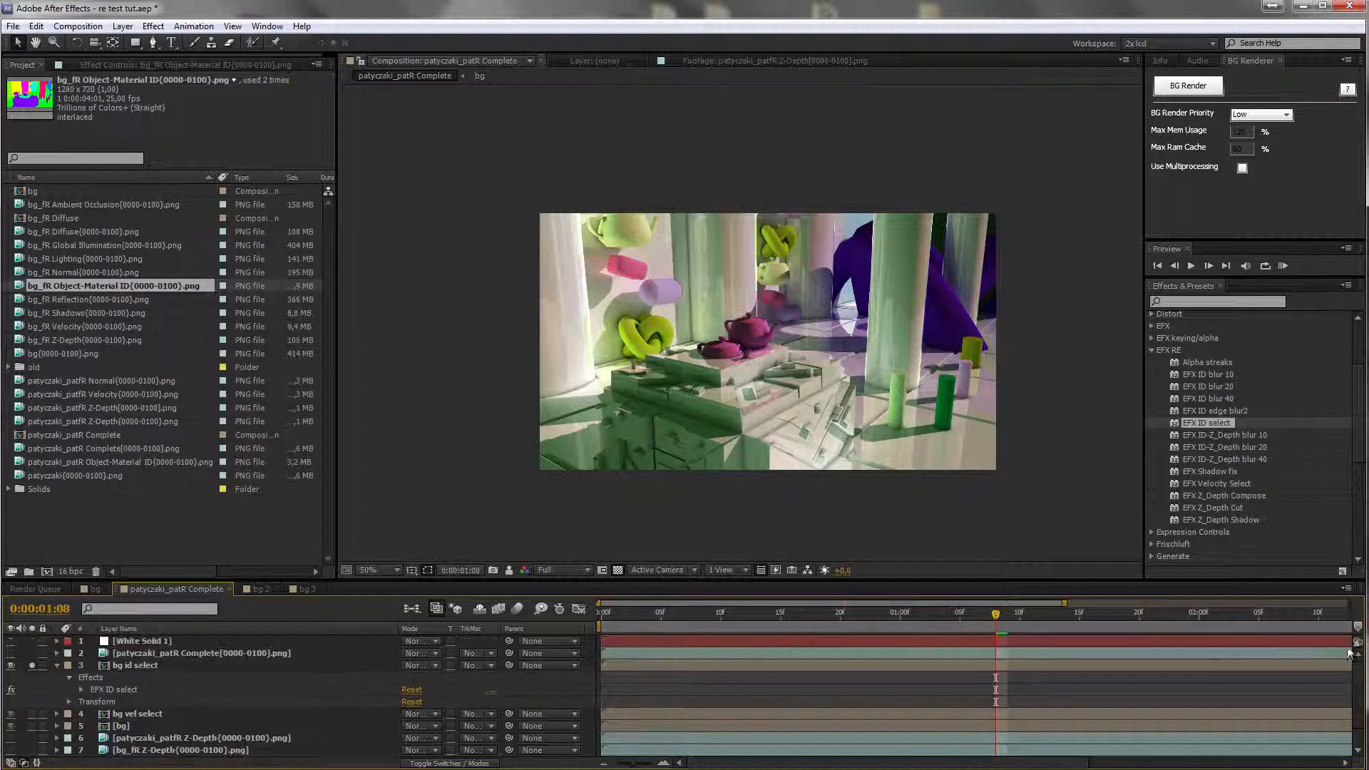
# Step: Set Input 2 of the EFX ID select effect on the bg id select layer to bg_fR Object-Material ID
pyautogui.click(140, 663)
pyautogui.click(129, 61)
pyautogui.click(228, 100)
pyautogui.click(257, 262)
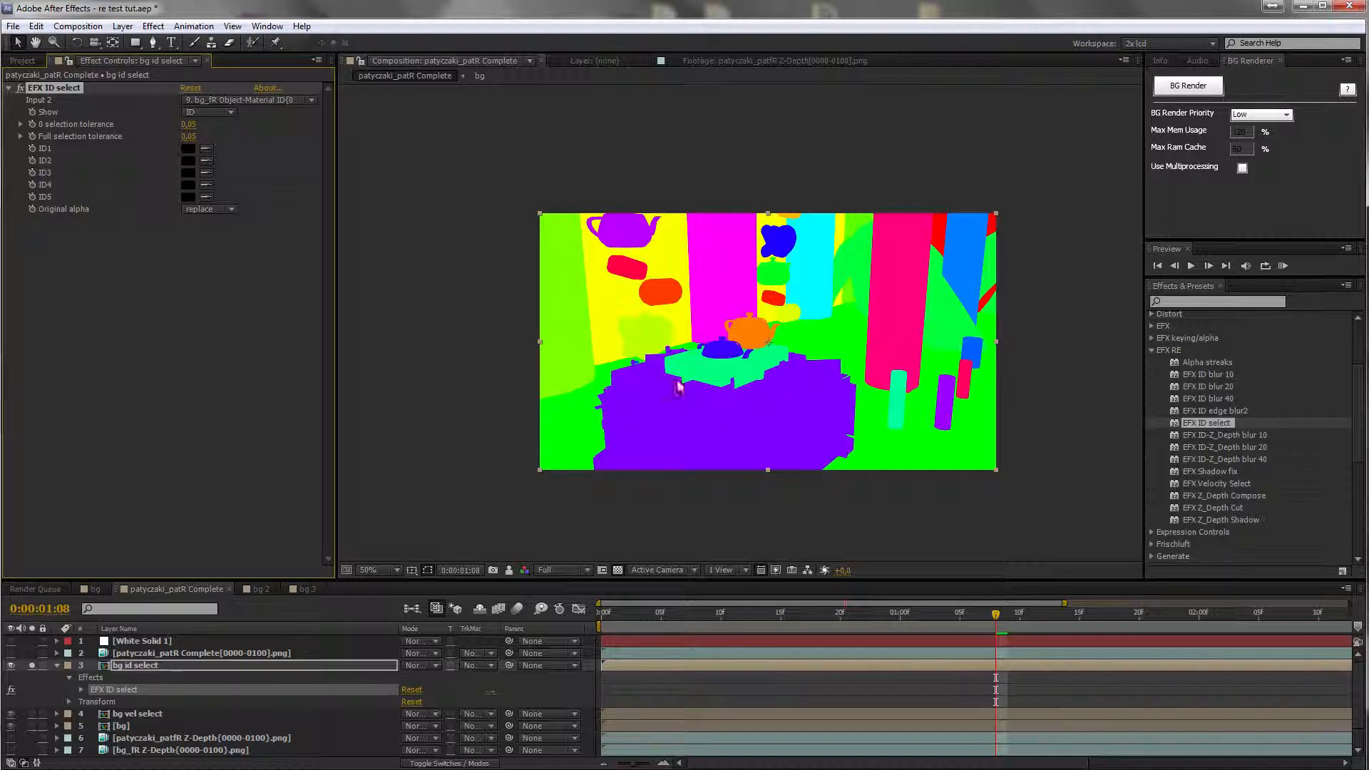
# Step: Sample the purple block pile, the green slab and the blue front teapot as ID1, ID2 and ID3
pyautogui.click(207, 148)
pyautogui.click(652, 389)
pyautogui.click(688, 374)
pyautogui.moveTo(893, 385); pyautogui.dragTo(856, 381)
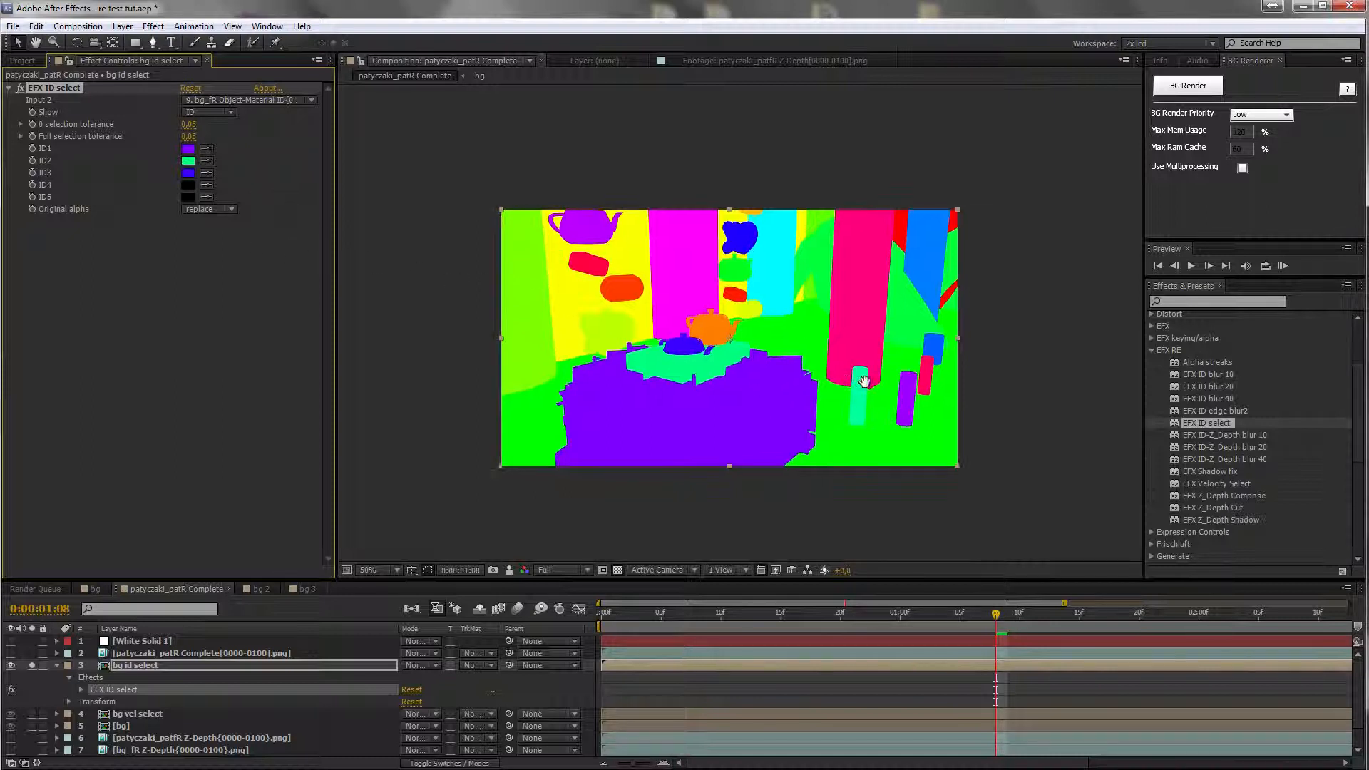
pyautogui.scroll(1, 770, 386)
pyautogui.moveTo(748, 379); pyautogui.dragTo(815, 307)
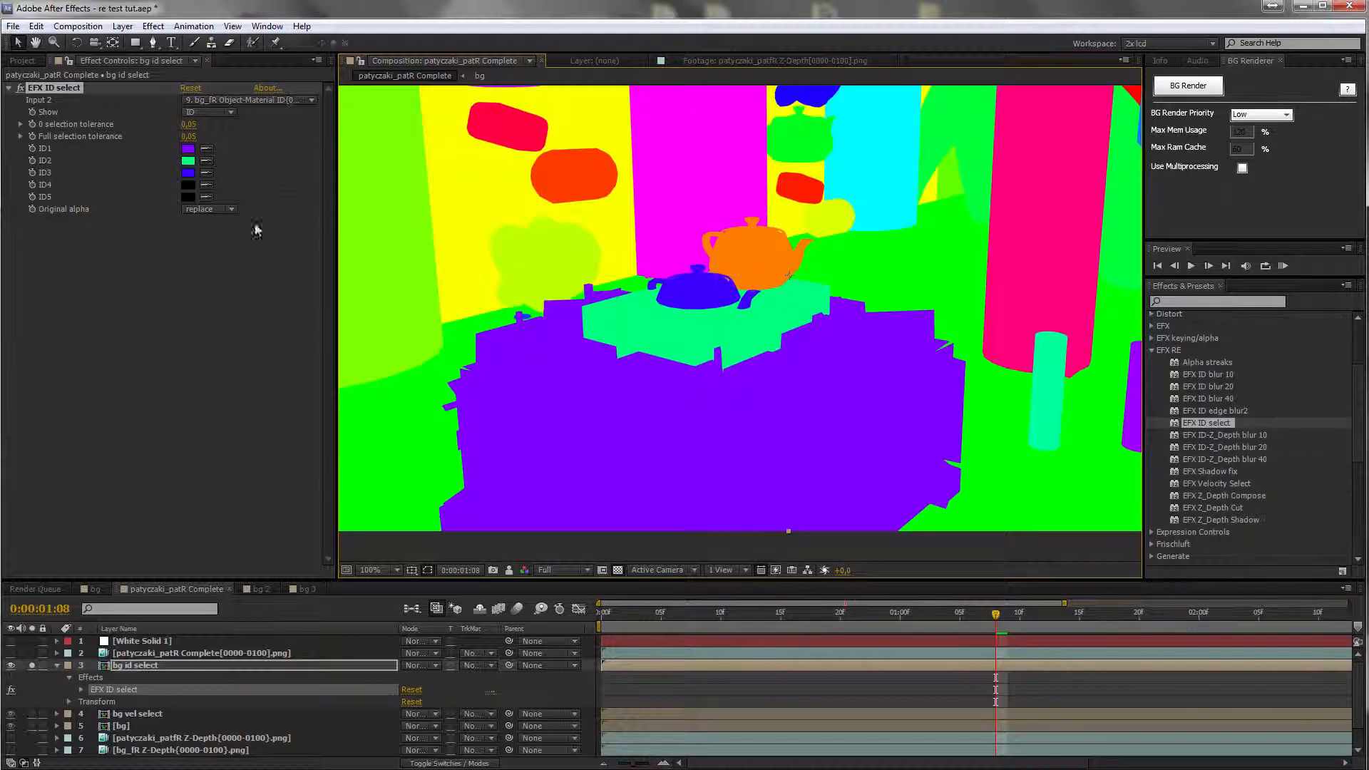
# Step: Set the Show option of EFX ID select to Final
pyautogui.click(208, 111)
pyautogui.click(200, 165)
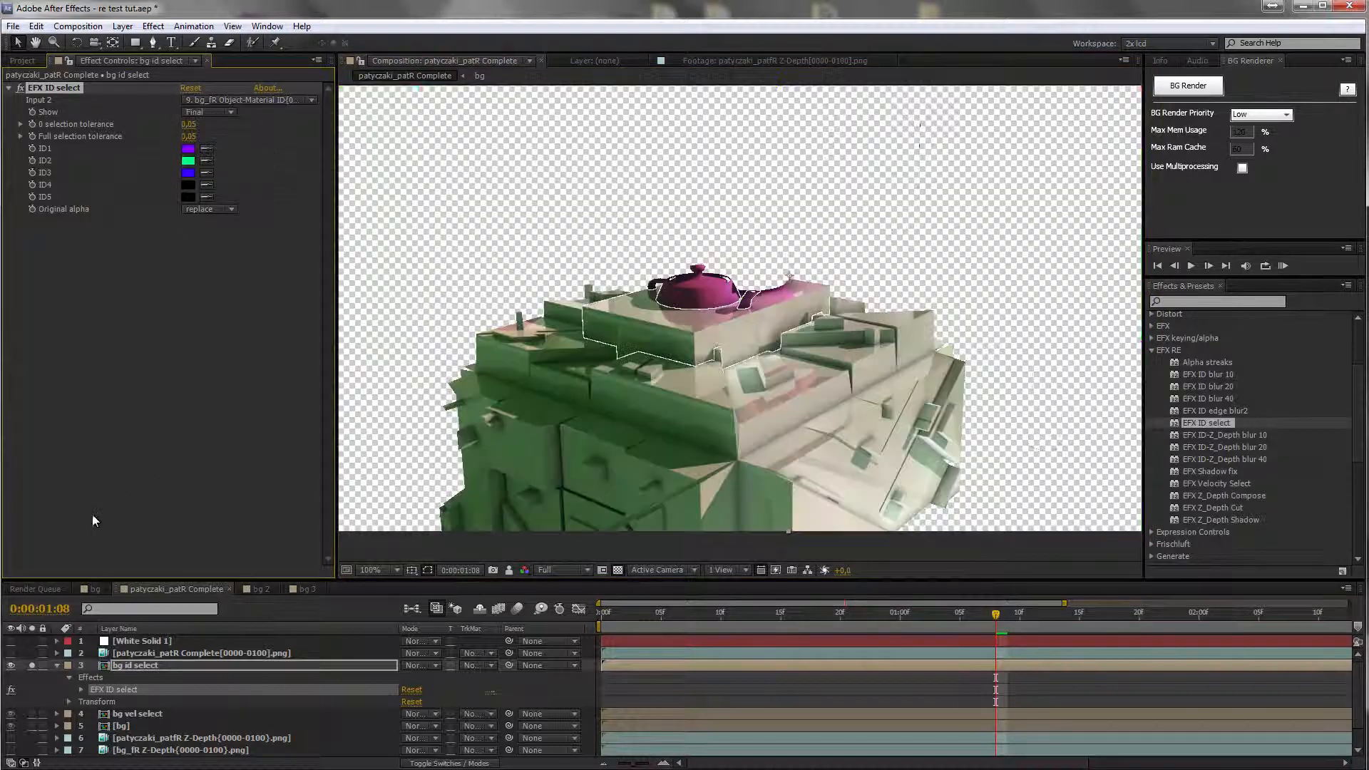
pyautogui.moveTo(728, 318); pyautogui.dragTo(755, 288)
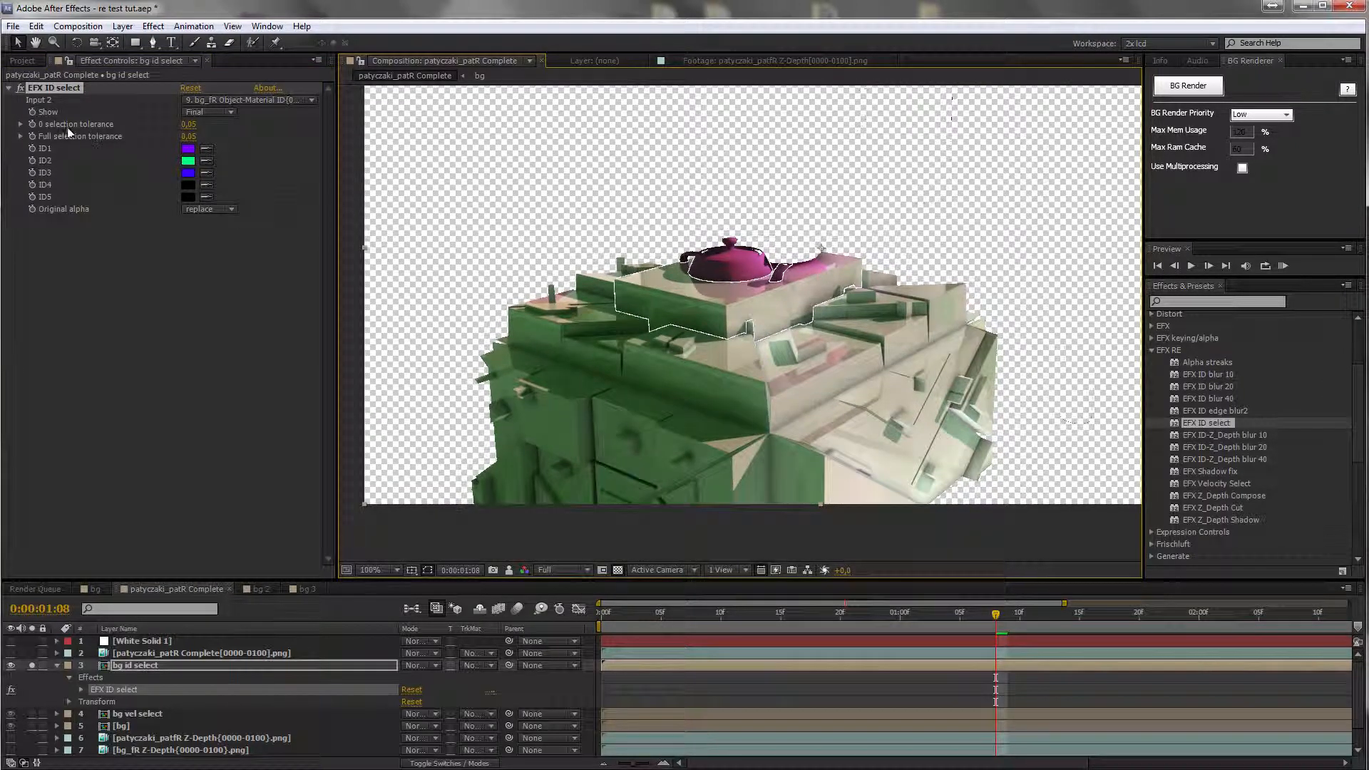
# Step: Adjust the 0 selection tolerance and Full selection tolerance of EFX ID select, then collapse the effect
pyautogui.click(21, 124)
pyautogui.click(22, 155)
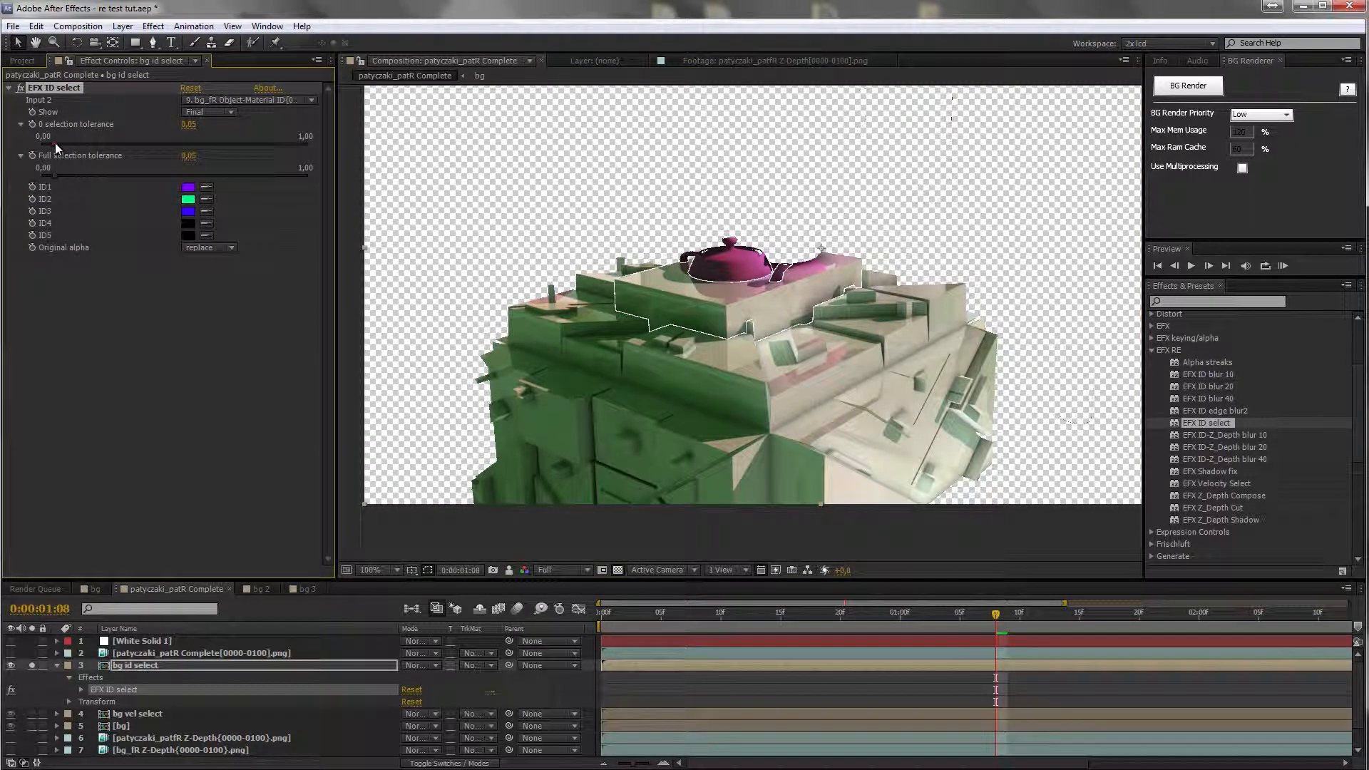
pyautogui.moveTo(70, 143)
pyautogui.mouseDown()
pyautogui.moveTo(94, 144)
pyautogui.moveTo(56, 143)
pyautogui.moveTo(54, 164)
pyautogui.mouseUp()
pyautogui.moveTo(77, 176)
pyautogui.mouseDown()
pyautogui.moveTo(113, 176)
pyautogui.moveTo(65, 183)
pyautogui.moveTo(87, 143)
pyautogui.moveTo(203, 156)
pyautogui.moveTo(66, 155)
pyautogui.mouseUp()
pyautogui.click(53, 171)
pyautogui.click(57, 144)
pyautogui.click(8, 88)
# Step: Apply Alpha streaks to the bg id select layer in 2 pixel mode and duplicate the effect
pyautogui.moveTo(1204, 362); pyautogui.dragTo(139, 208)
pyautogui.click(205, 112)
pyautogui.click(214, 138)
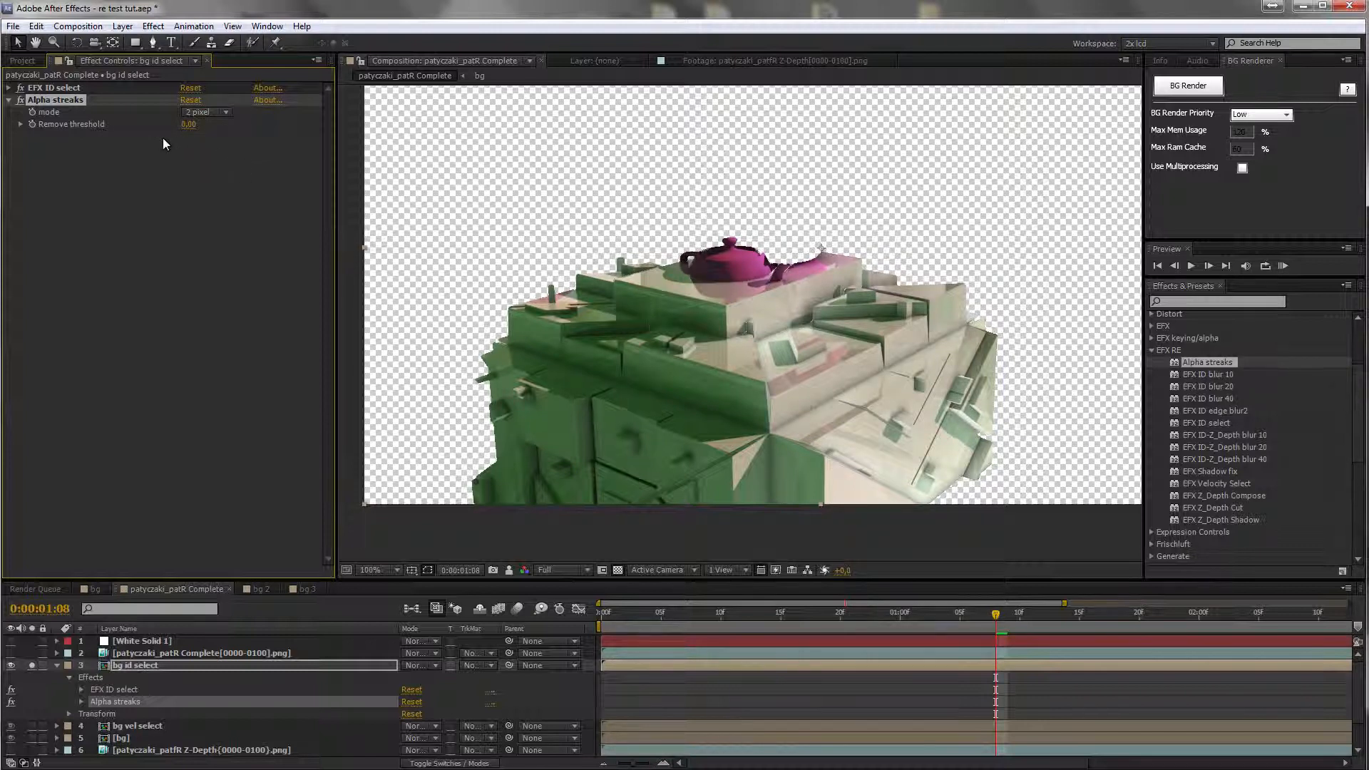
pyautogui.hotkey('ctrl', 'd')
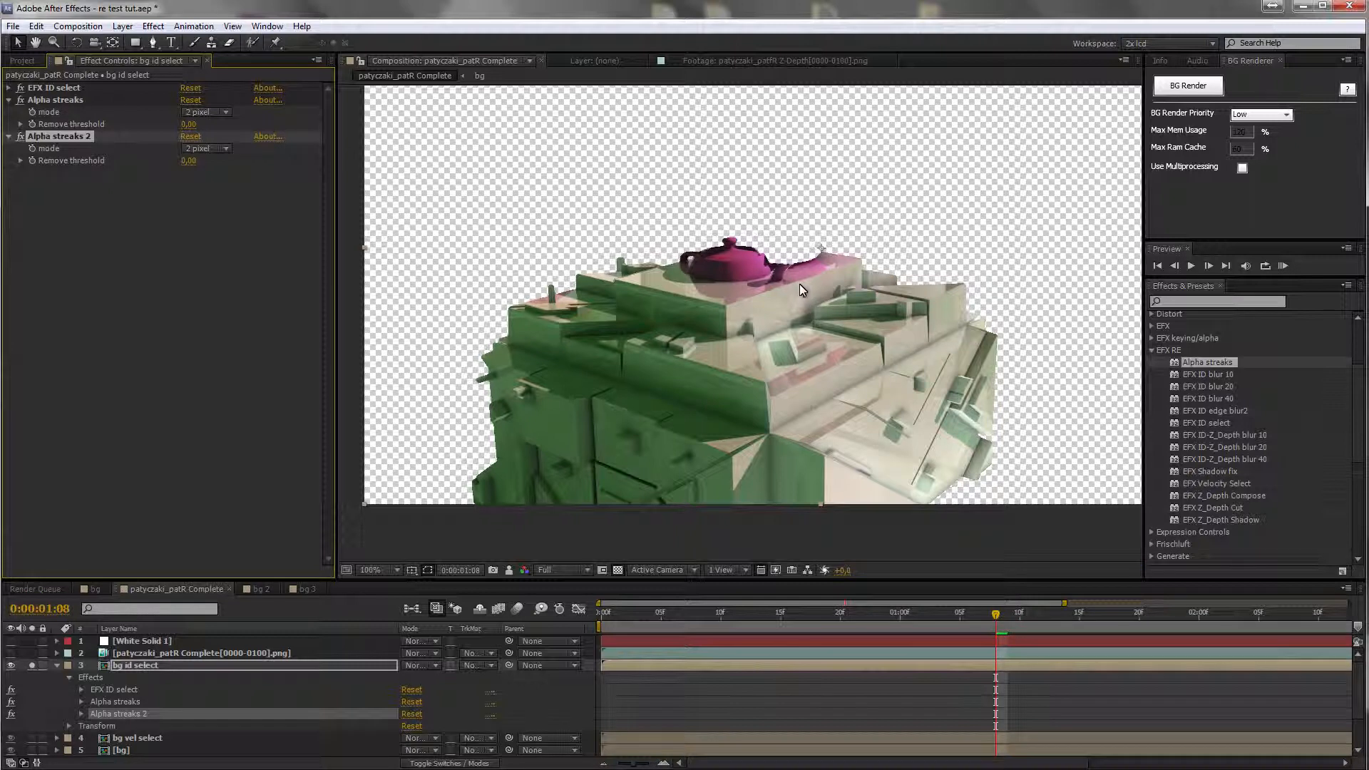
pyautogui.moveTo(808, 301); pyautogui.dragTo(823, 255)
# Step: Turn off solo for the bg id select layer and collapse both of its Alpha streaks effects
pyautogui.click(31, 665)
pyautogui.click(123, 666)
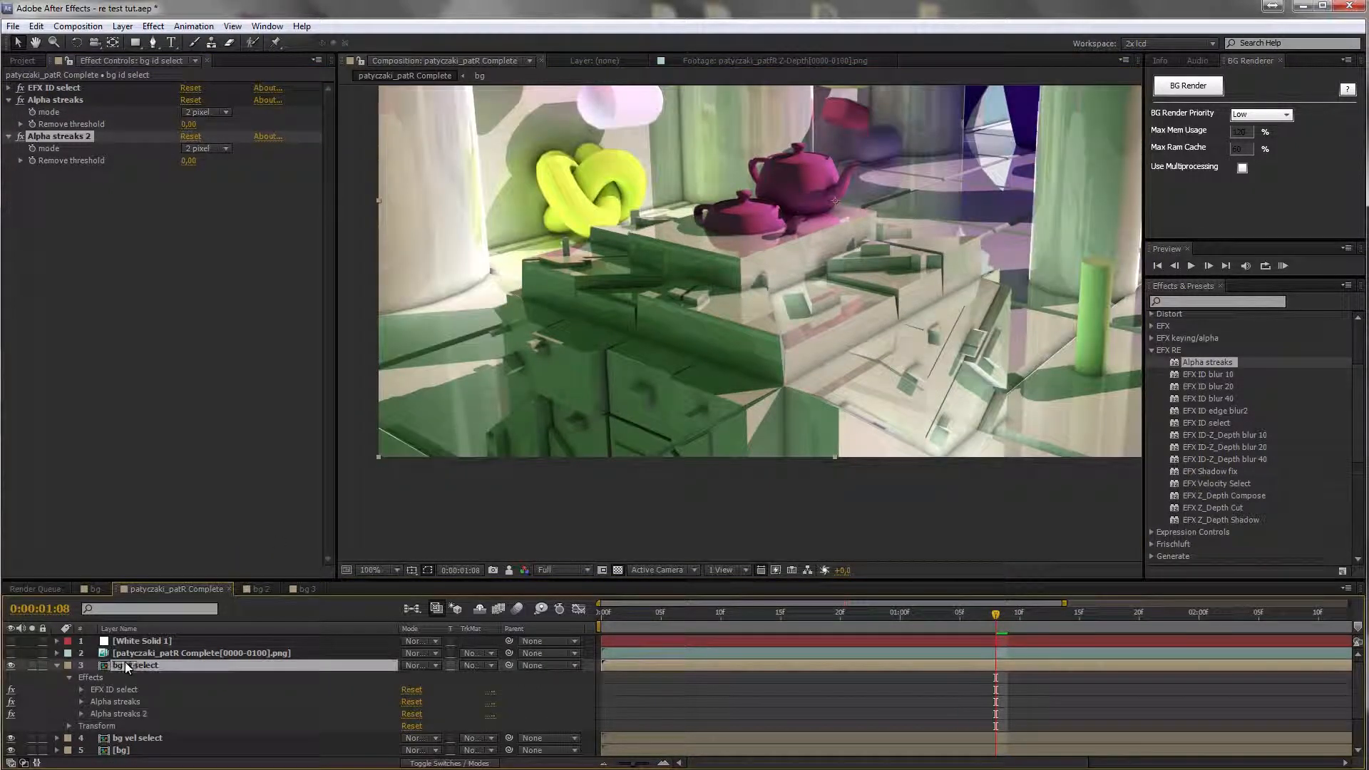
pyautogui.scroll(-1, 814, 333)
pyautogui.moveTo(814, 333); pyautogui.dragTo(822, 389)
pyautogui.click(9, 100)
pyautogui.click(9, 112)
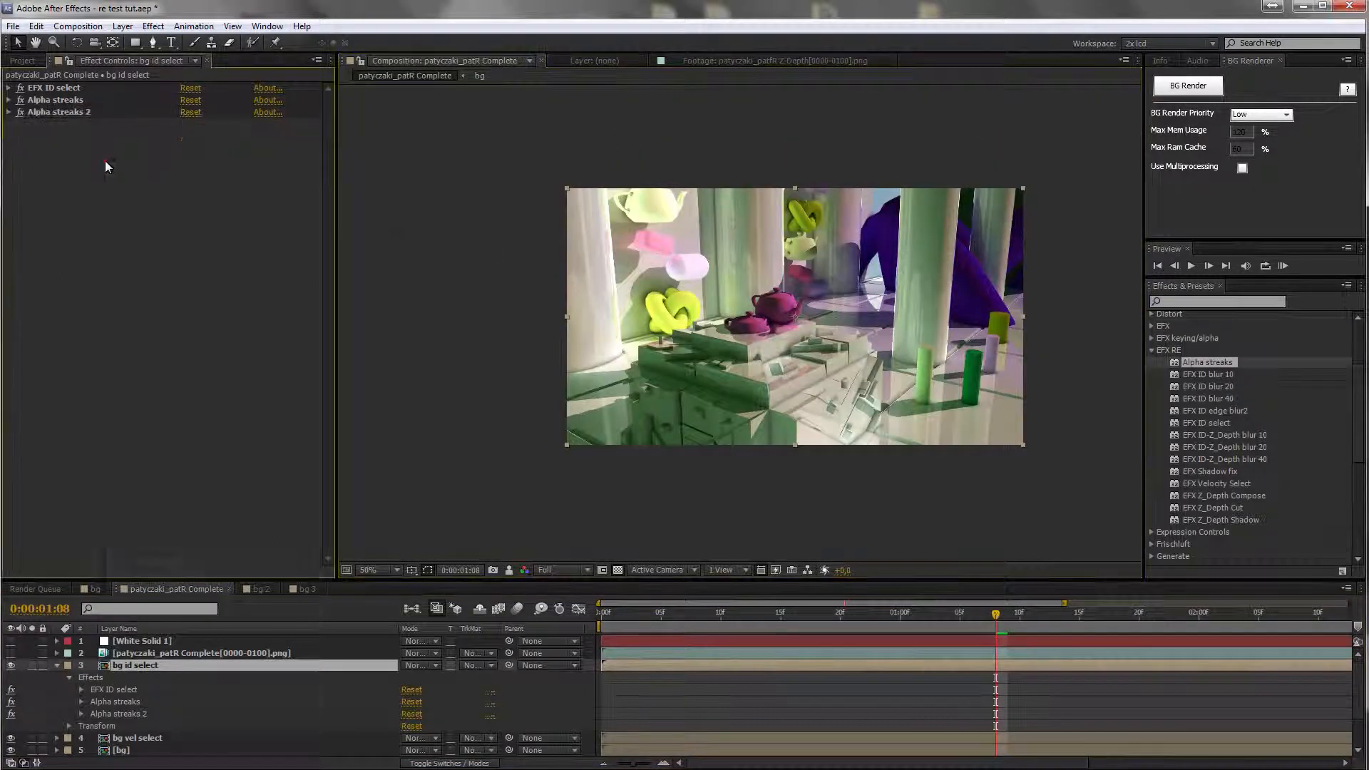
# Step: Add a Levels effect to the bg id select layer and set its channel to Red
pyautogui.rightClick(106, 162)
pyautogui.moveTo(214, 306)
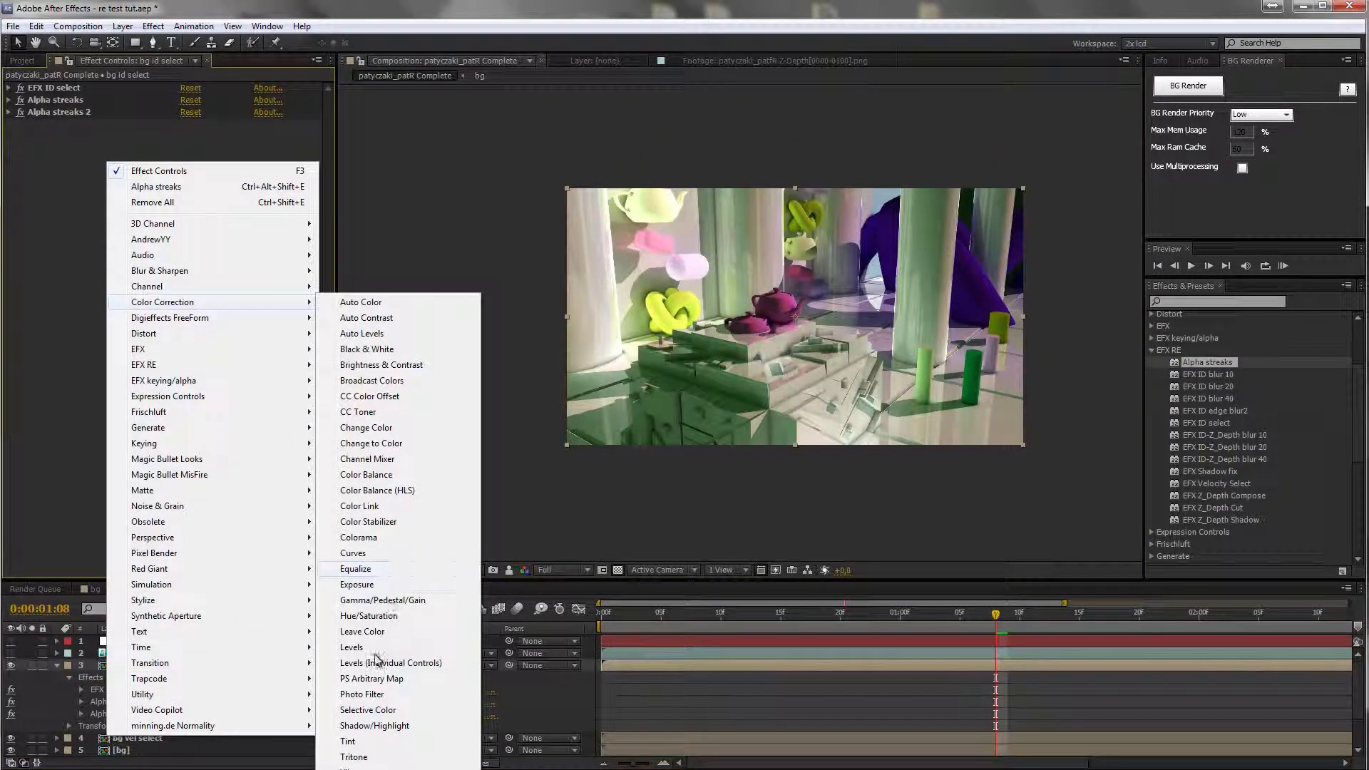
pyautogui.click(372, 648)
pyautogui.click(205, 136)
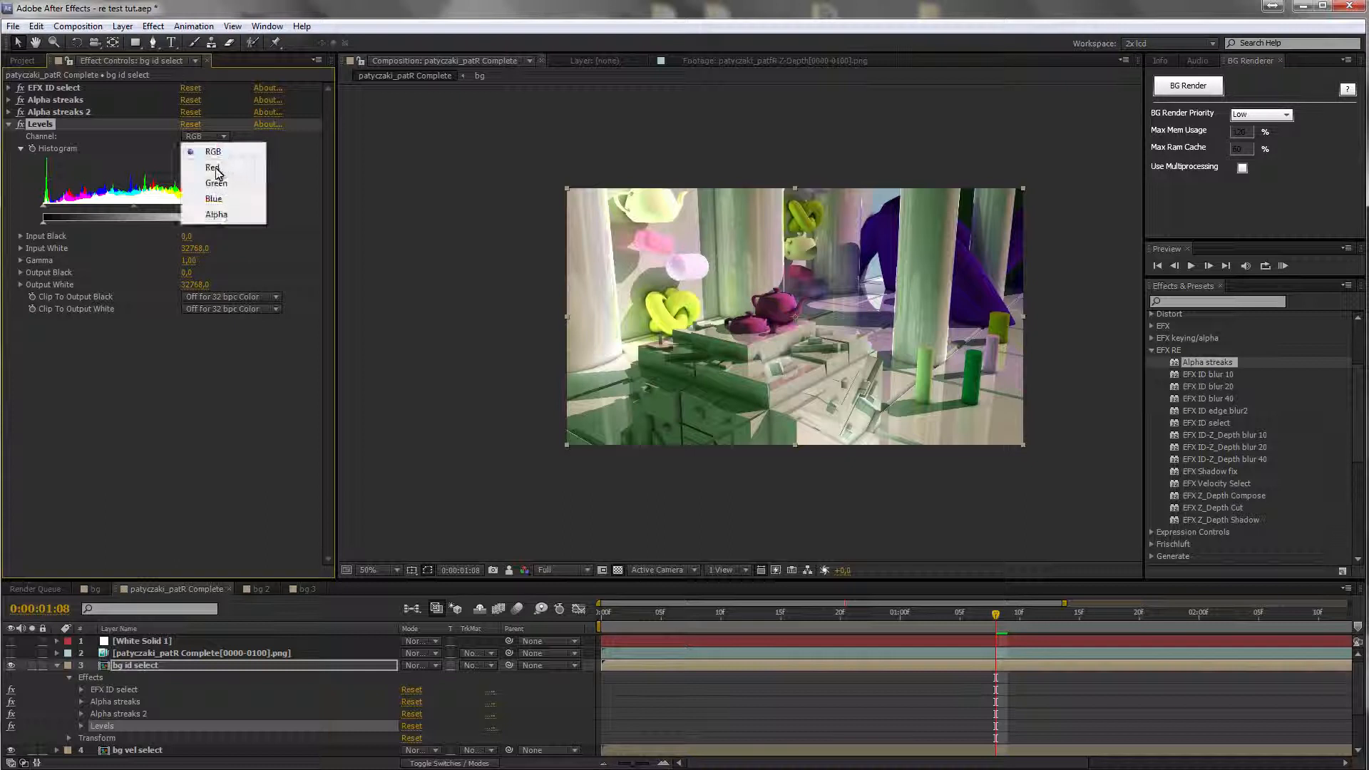
pyautogui.click(214, 163)
# Step: Raise the red gamma in Levels and lower Red Output White to about 9123
pyautogui.moveTo(97, 207); pyautogui.dragTo(80, 204)
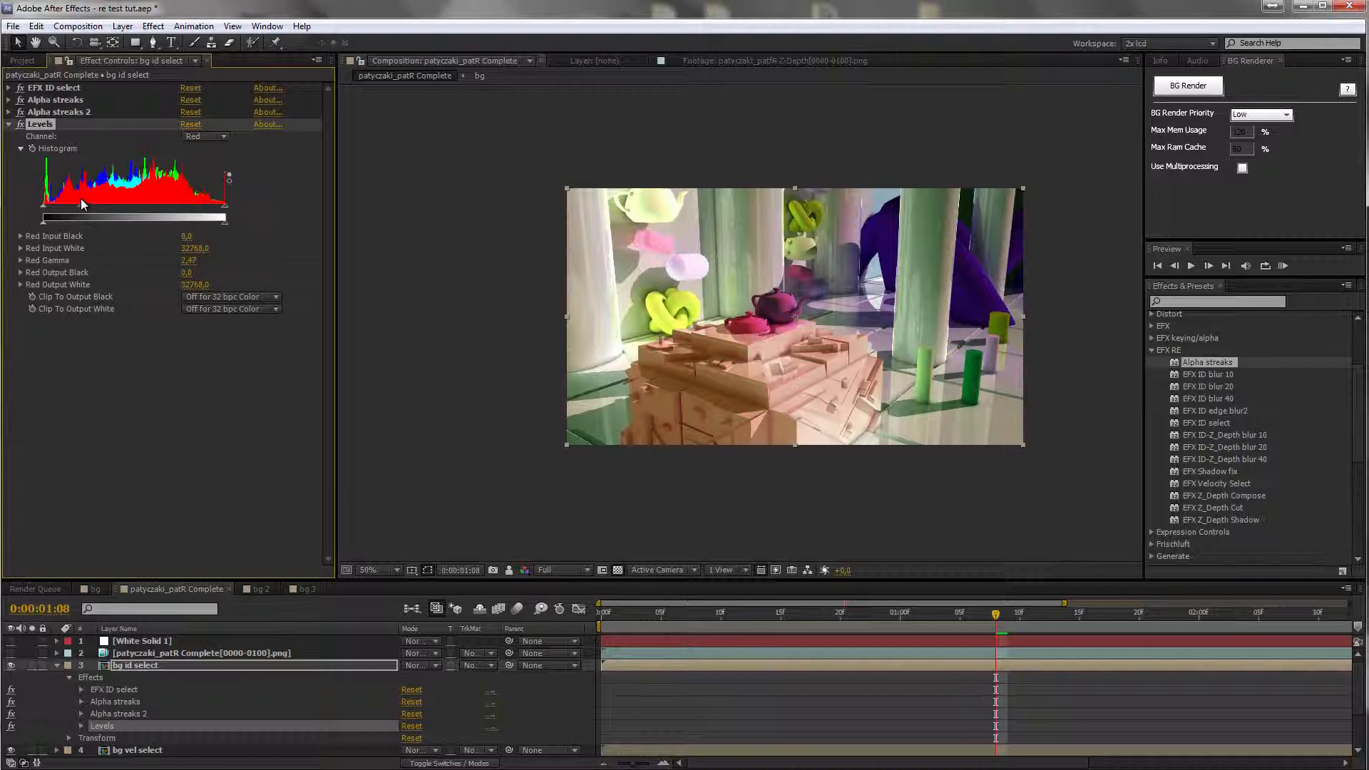
pyautogui.moveTo(225, 223); pyautogui.dragTo(100, 217)
pyautogui.scroll(1, 857, 401)
pyautogui.moveTo(858, 401); pyautogui.dragTo(872, 307)
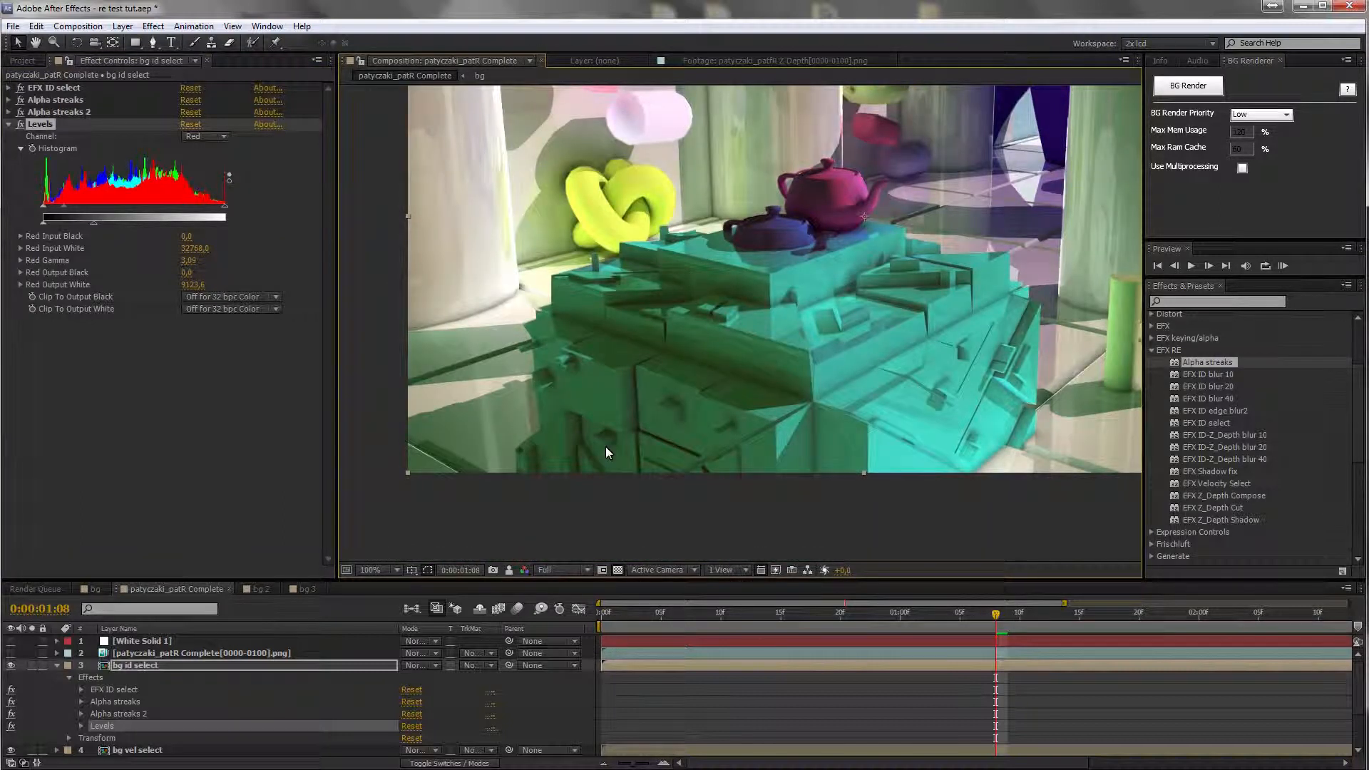
pyautogui.click(9, 125)
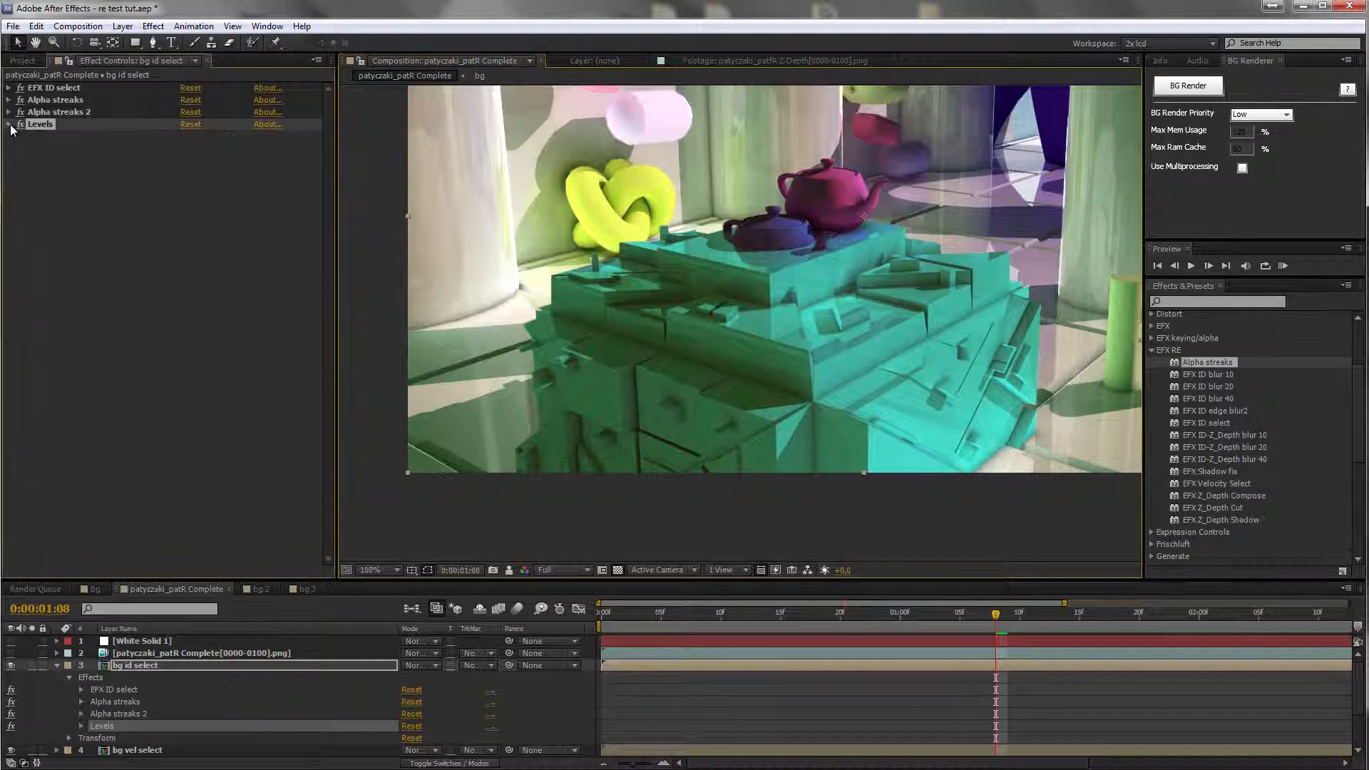
# Step: Duplicate the bg layer, place the copy above bg id select and solo it
pyautogui.click(57, 666)
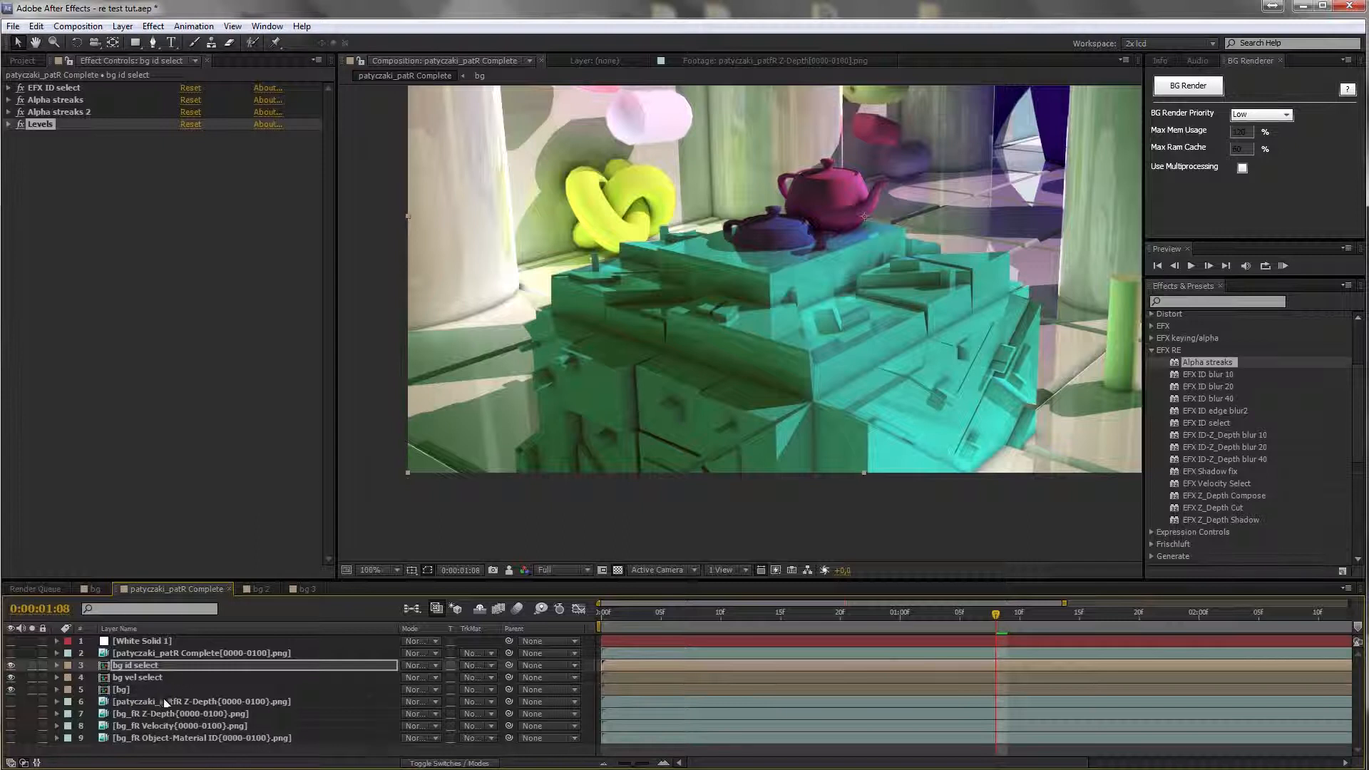
pyautogui.click(133, 690)
pyautogui.hotkey('ctrl', 'd')
pyautogui.moveTo(133, 691); pyautogui.dragTo(148, 669)
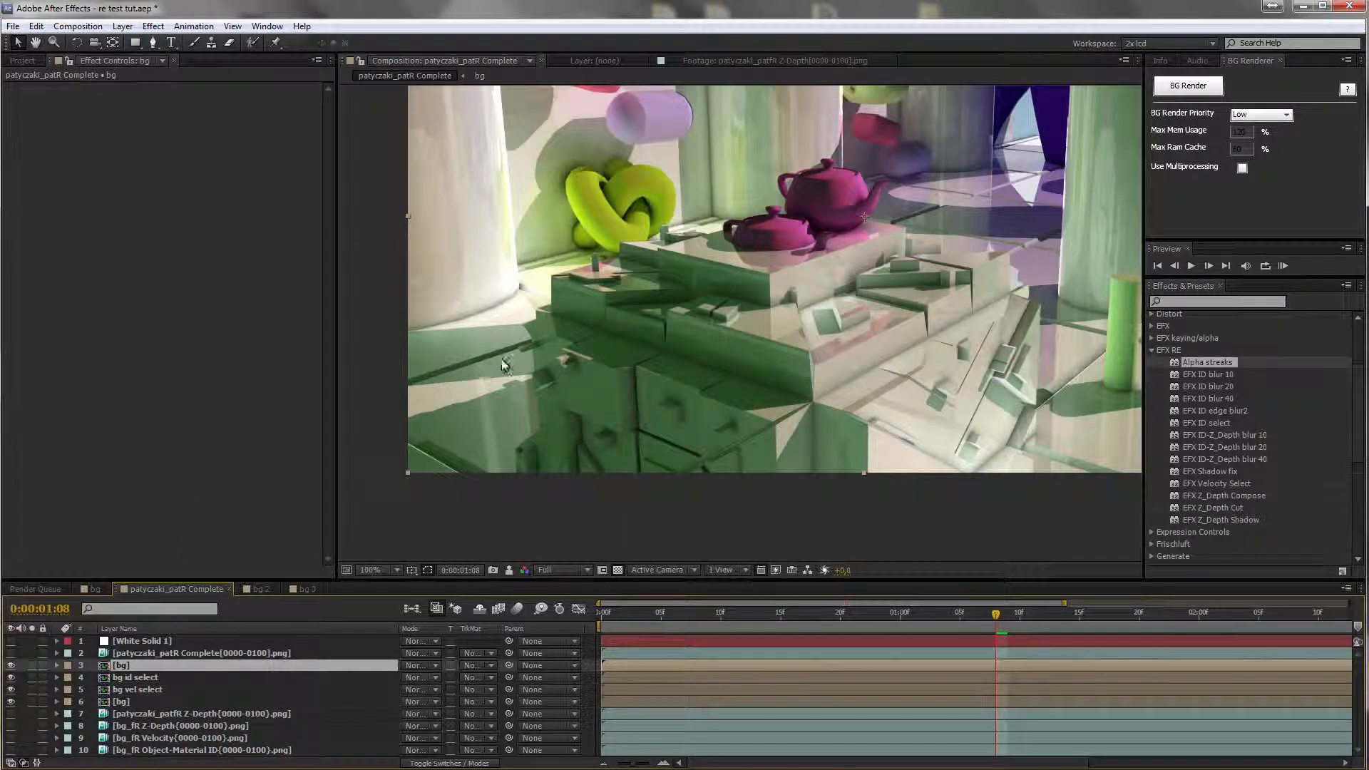
pyautogui.click(35, 665)
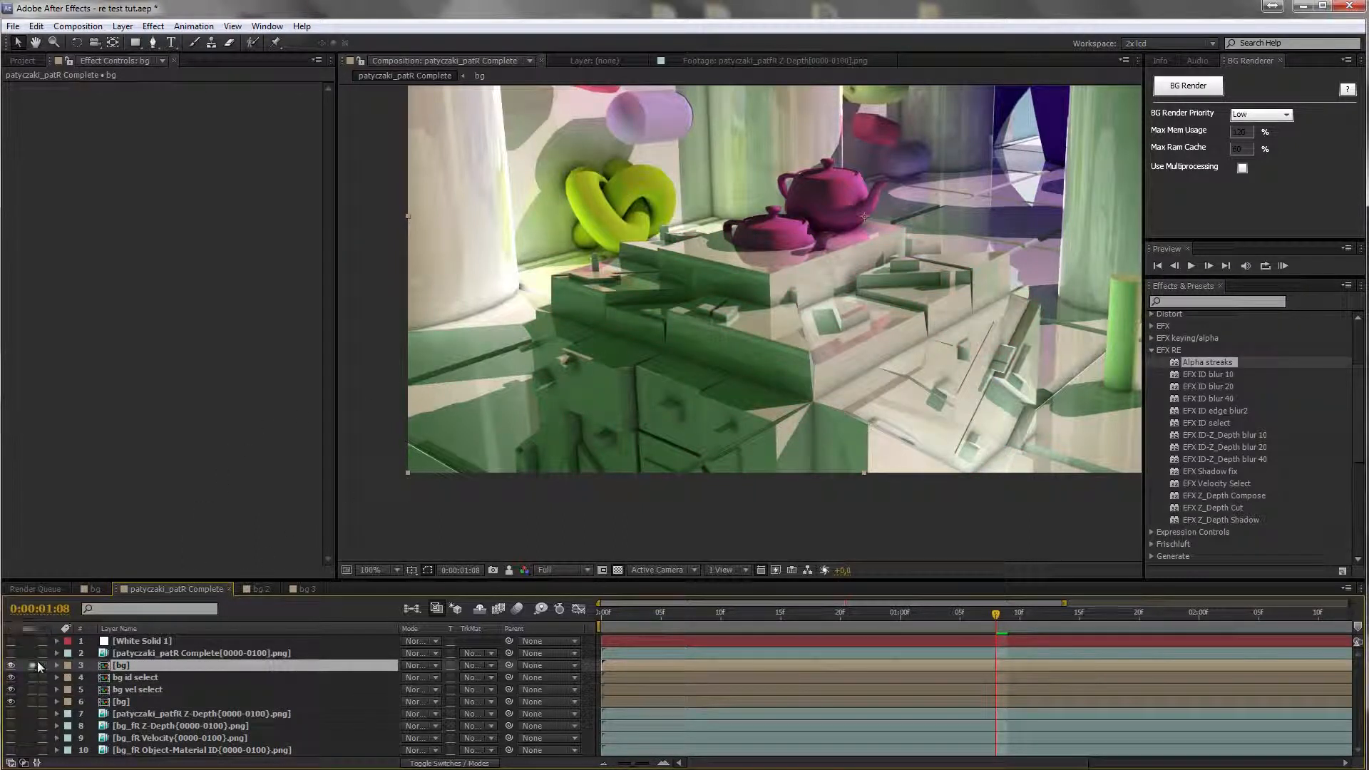
# Step: Apply EFX Z_Depth Cut to the soloed bg copy with bg_fR Z-Depth as Input 2
pyautogui.click(1240, 509)
pyautogui.moveTo(1178, 512); pyautogui.dragTo(202, 359)
pyautogui.click(232, 101)
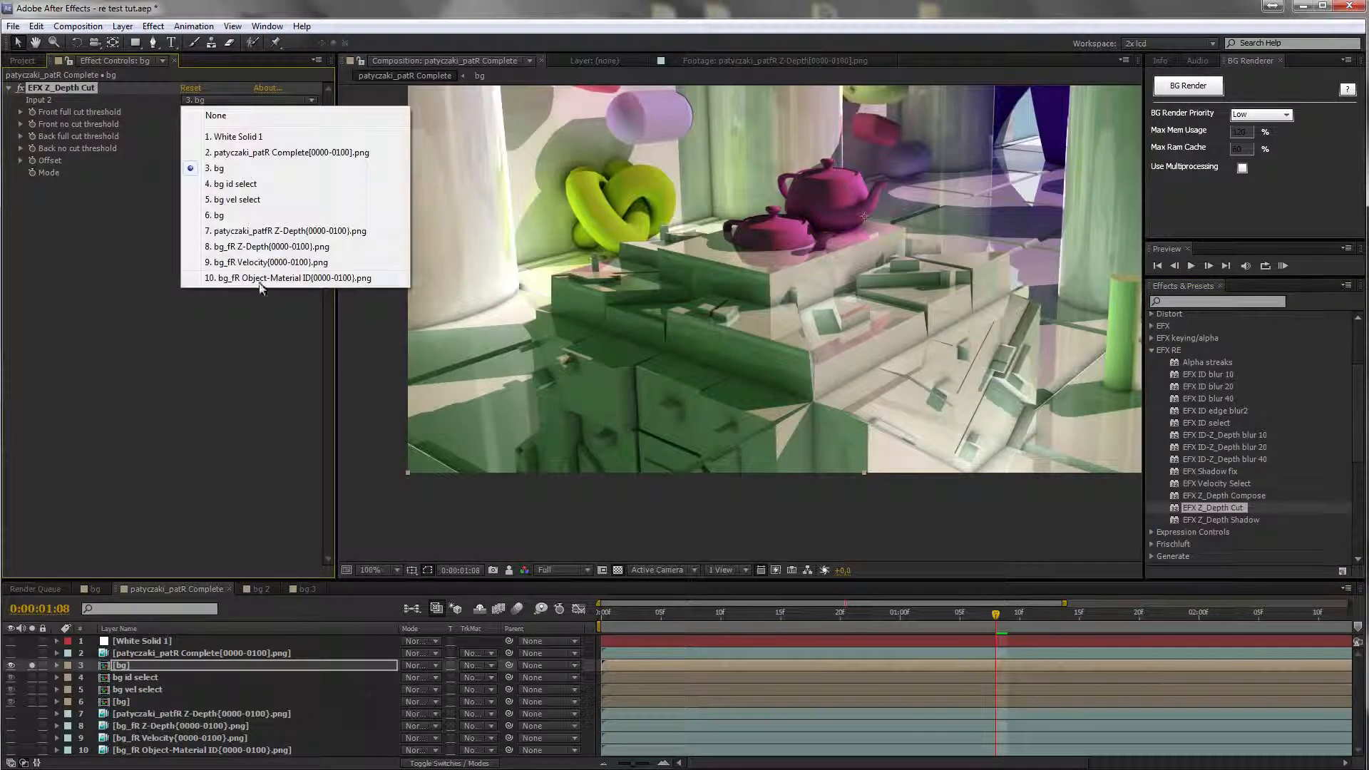
pyautogui.click(279, 246)
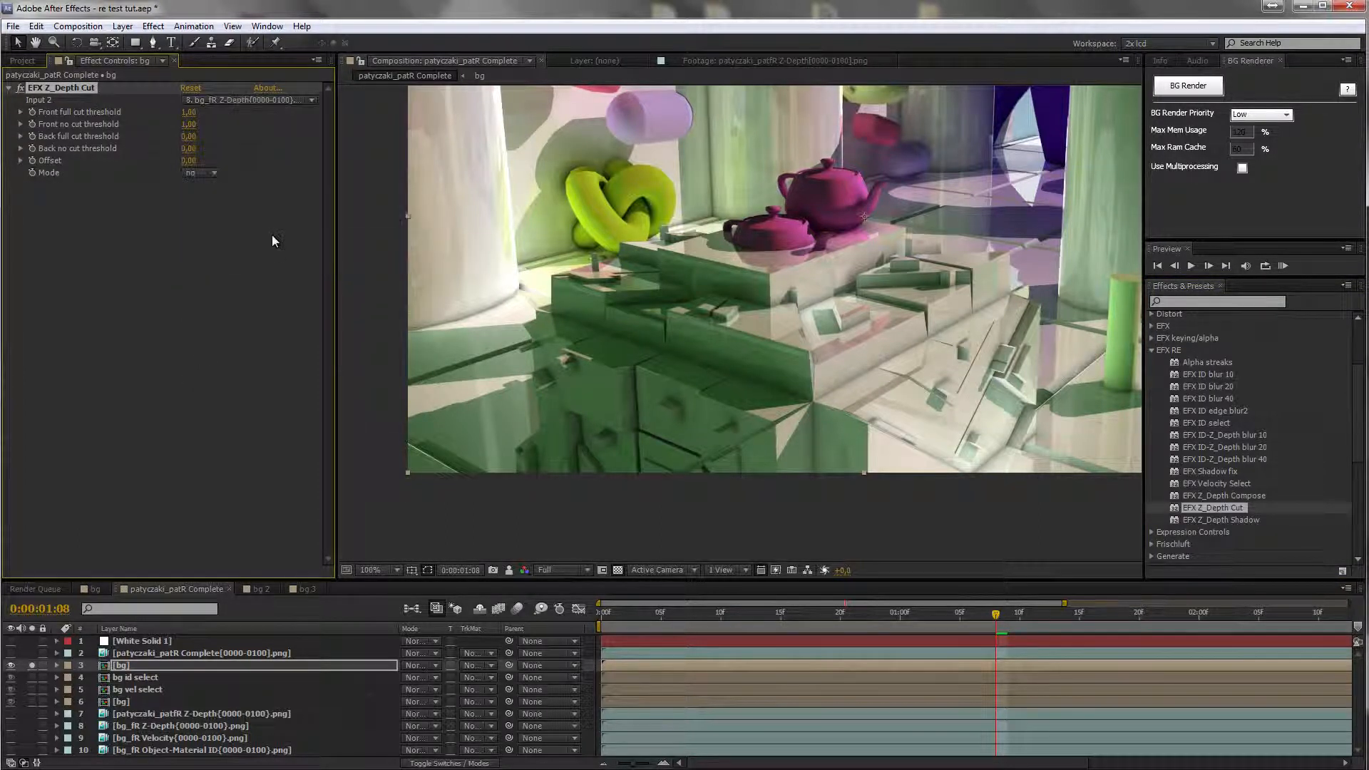
# Step: Set the Front full cut threshold to 0.88, Front no cut to 0.87, Back full cut to 0.55 and Back no cut to 0.58
pyautogui.click(21, 112)
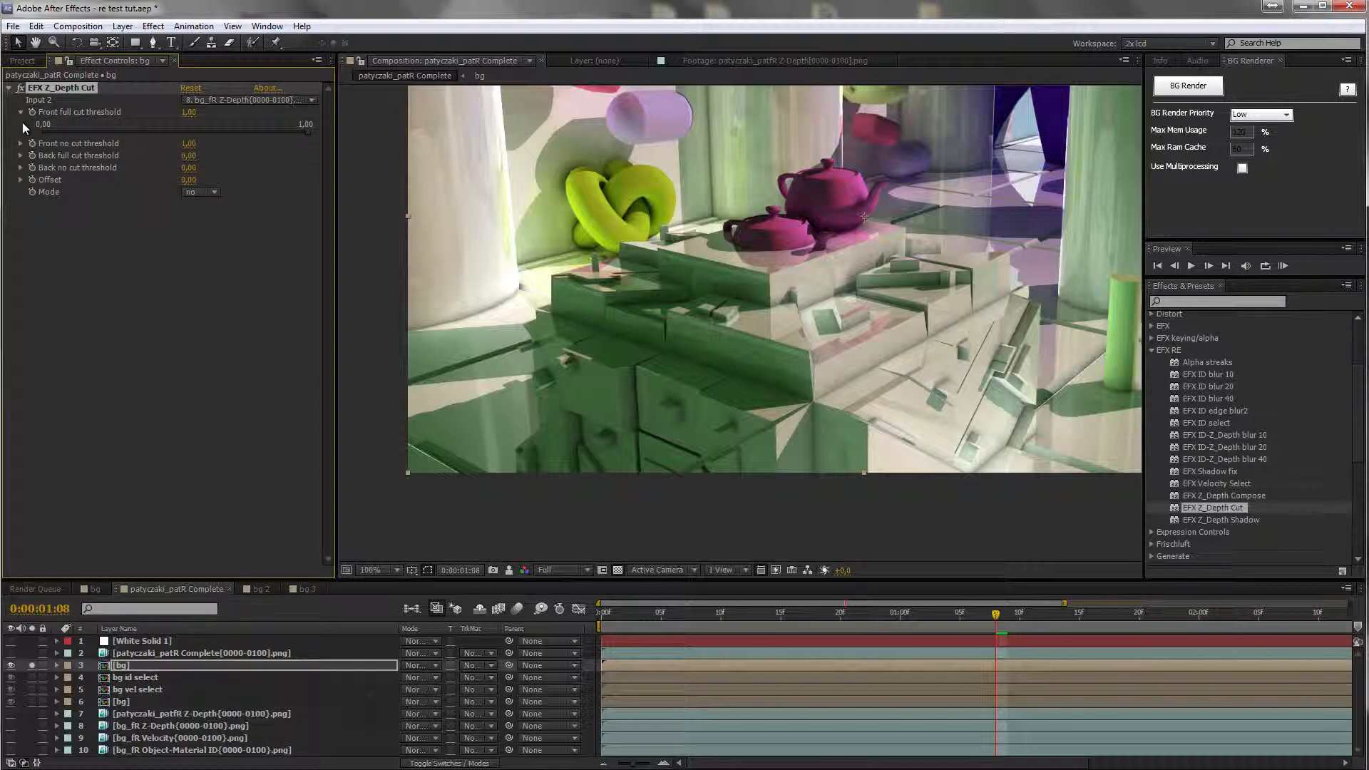
pyautogui.click(21, 144)
pyautogui.click(20, 175)
pyautogui.click(20, 206)
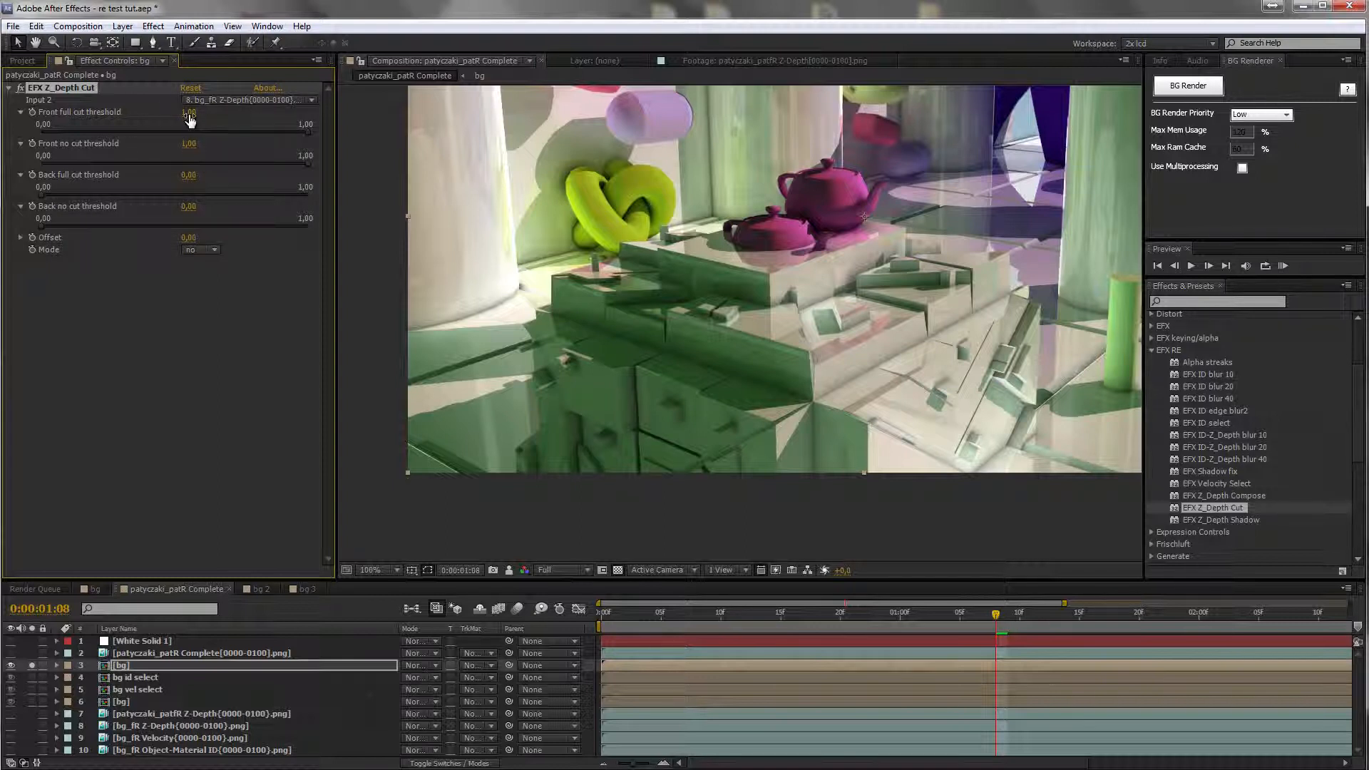
pyautogui.moveTo(297, 131); pyautogui.dragTo(278, 163)
pyautogui.moveTo(627, 177); pyautogui.dragTo(509, 276)
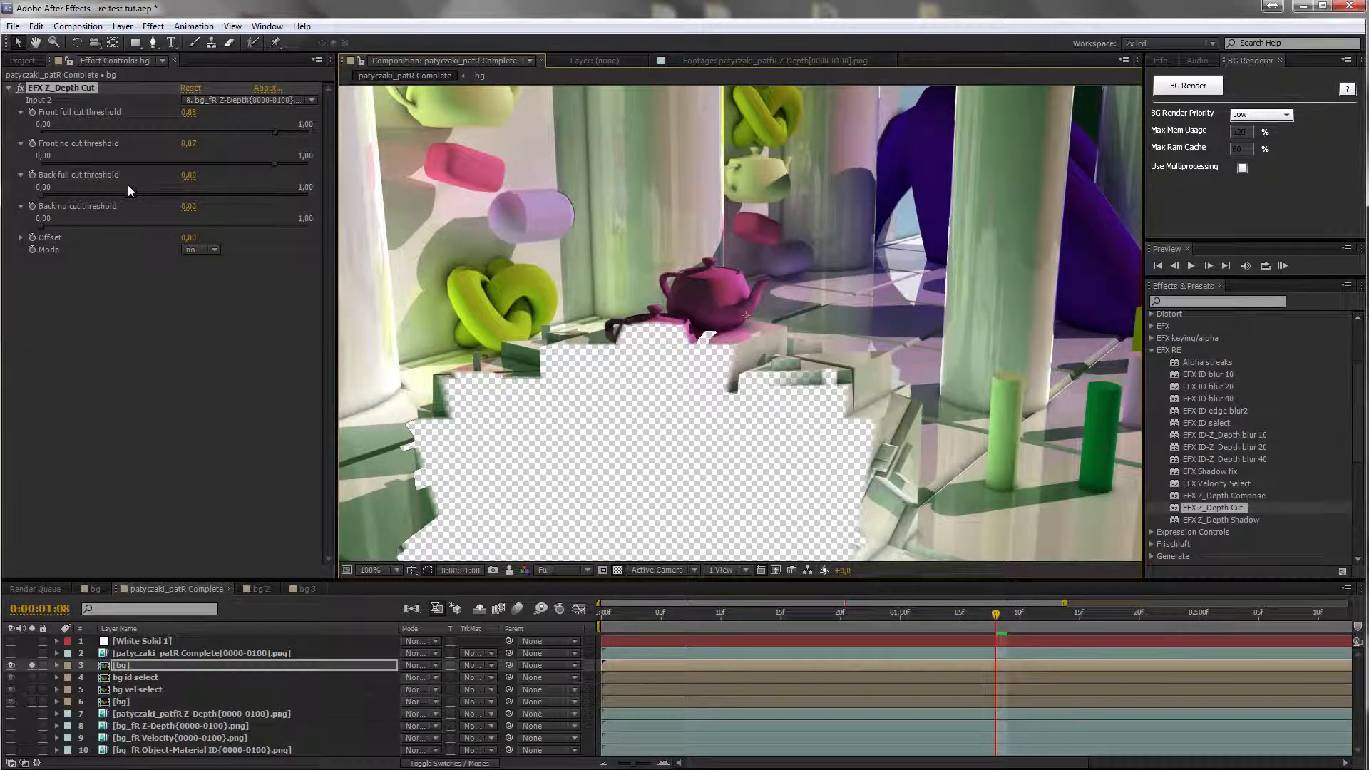
pyautogui.moveTo(41, 194); pyautogui.dragTo(197, 225)
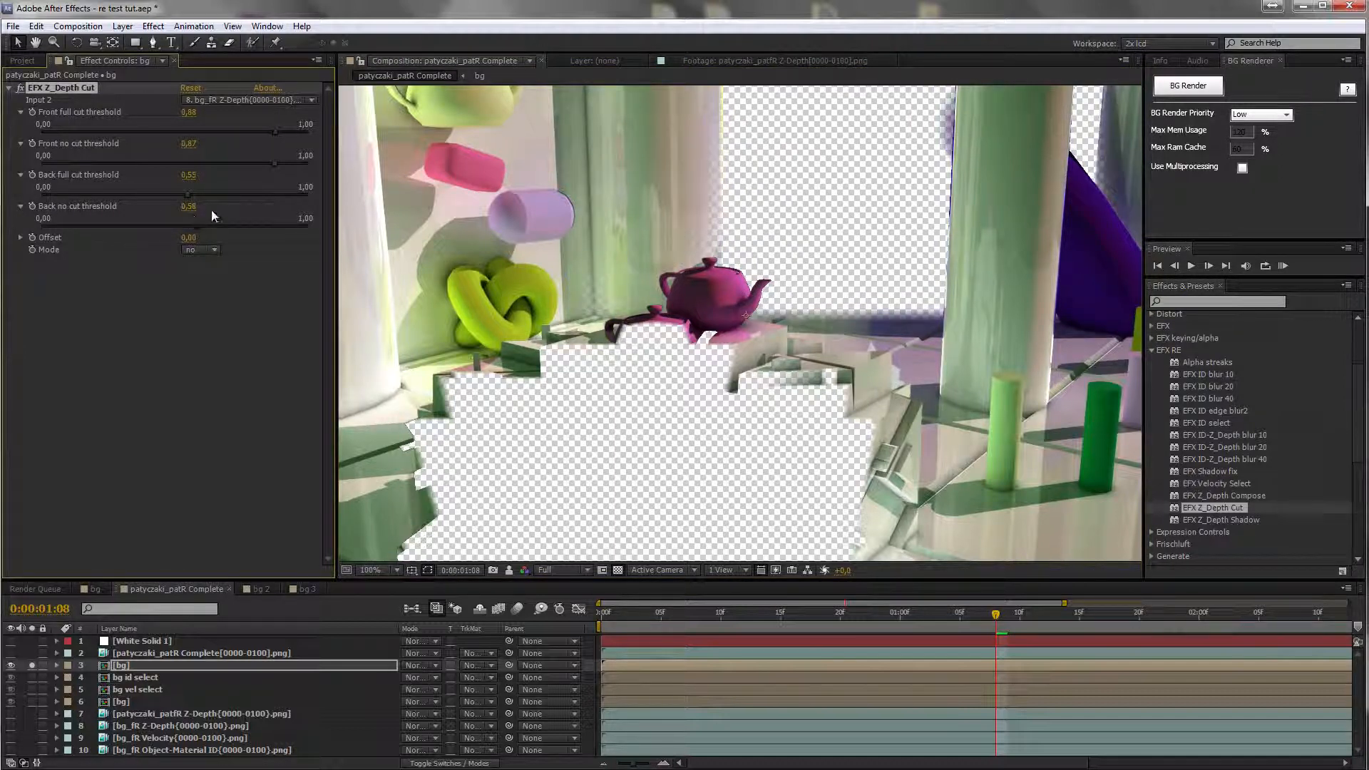
# Step: Set the Offset of EFX Z_Depth Cut to -0.07
pyautogui.click(20, 240)
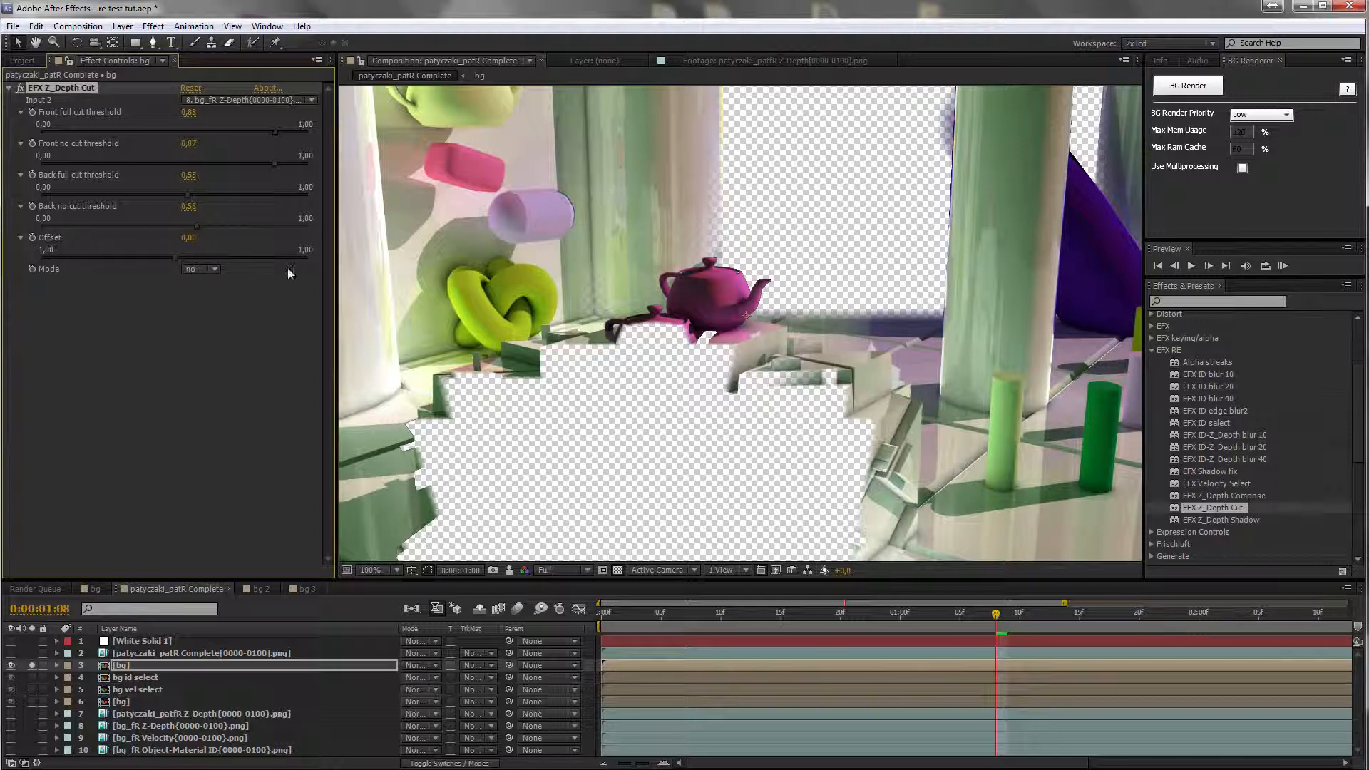
pyautogui.scroll(-2, 853, 332)
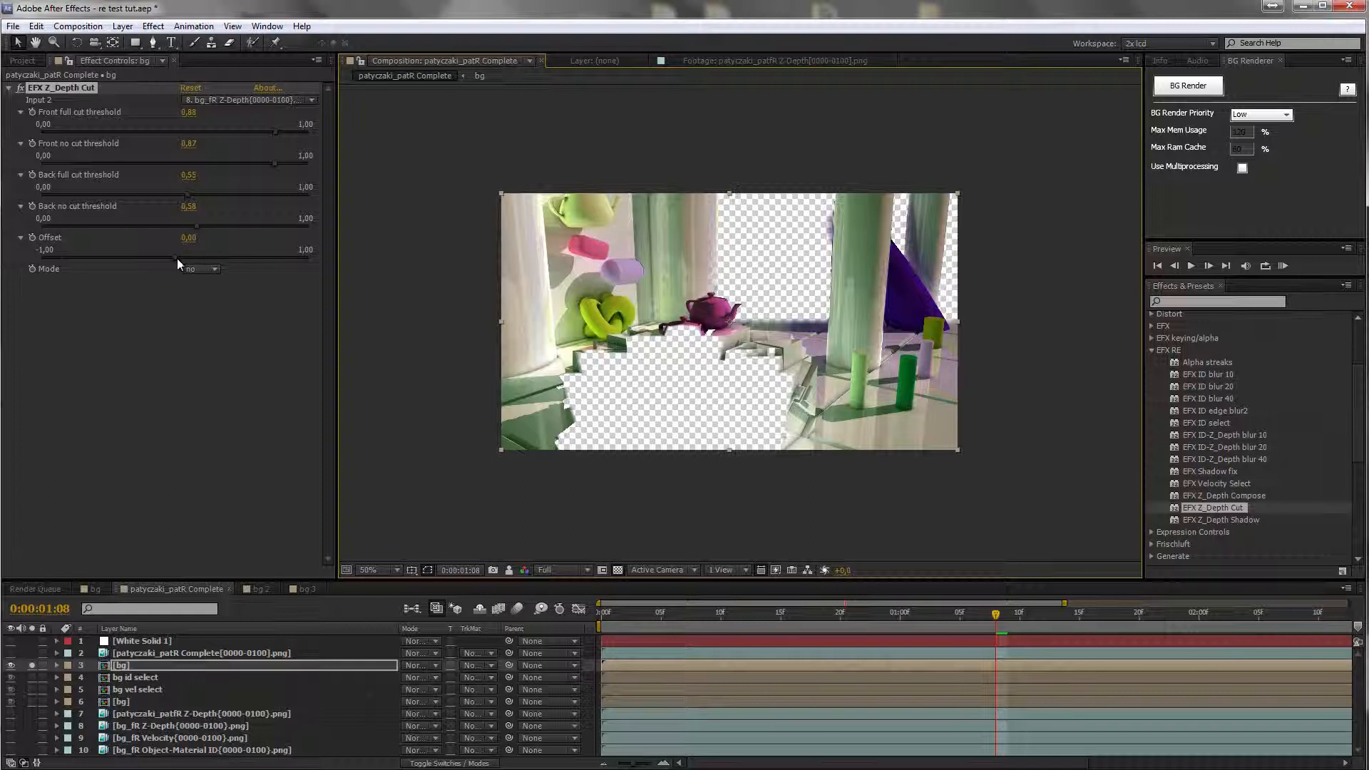
pyautogui.moveTo(177, 257)
pyautogui.mouseDown()
pyautogui.moveTo(206, 255)
pyautogui.moveTo(135, 261)
pyautogui.moveTo(204, 263)
pyautogui.moveTo(166, 261)
pyautogui.mouseUp()
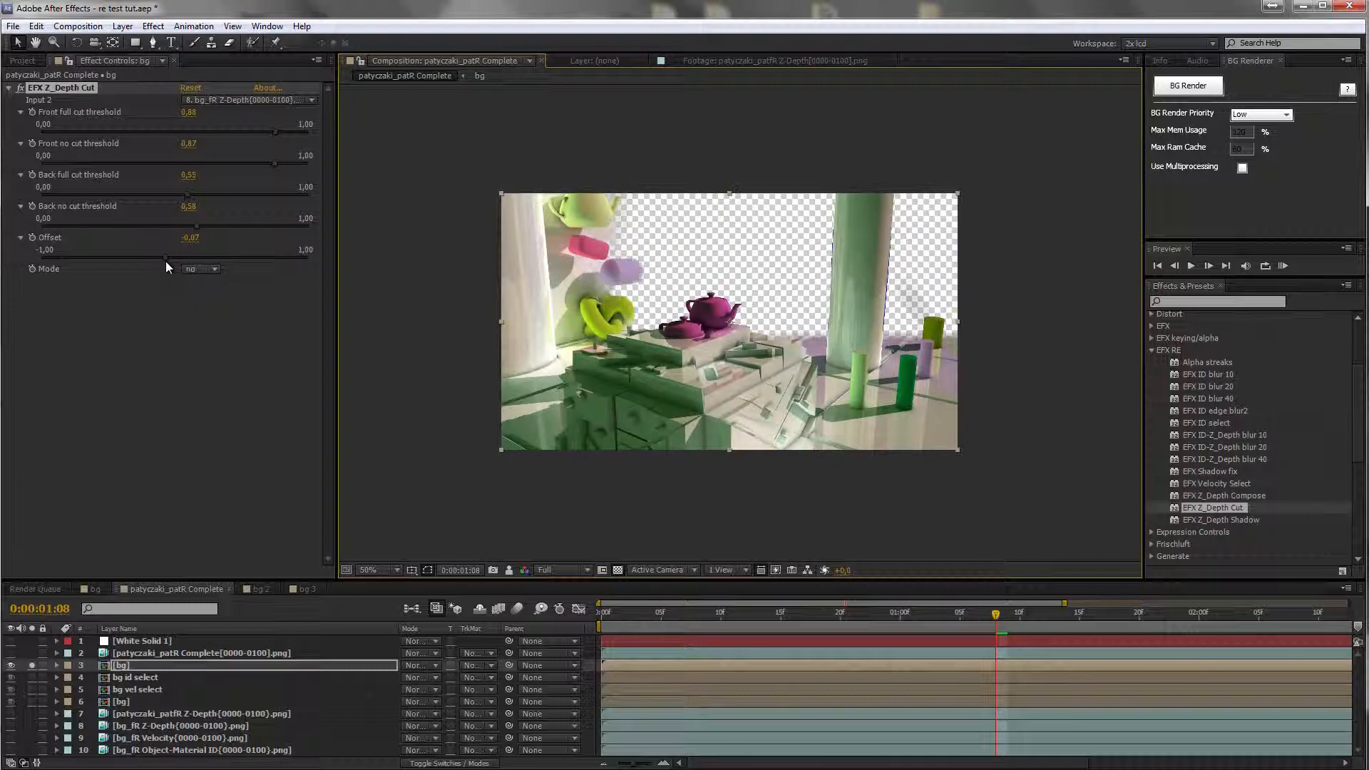
# Step: Try the Z_Depth Cut with Mode set to yes, set Offset to -0.06 and return Mode to no
pyautogui.click(214, 269)
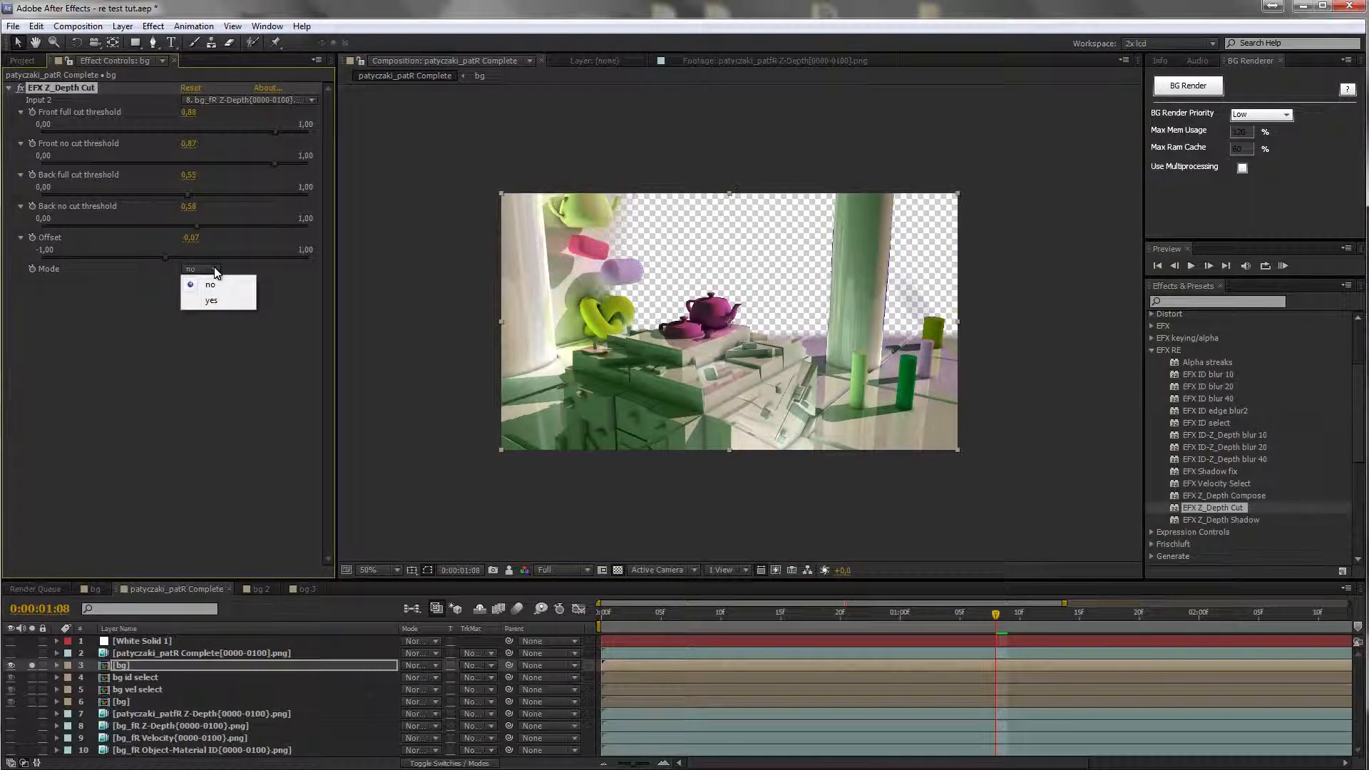
pyautogui.click(157, 281)
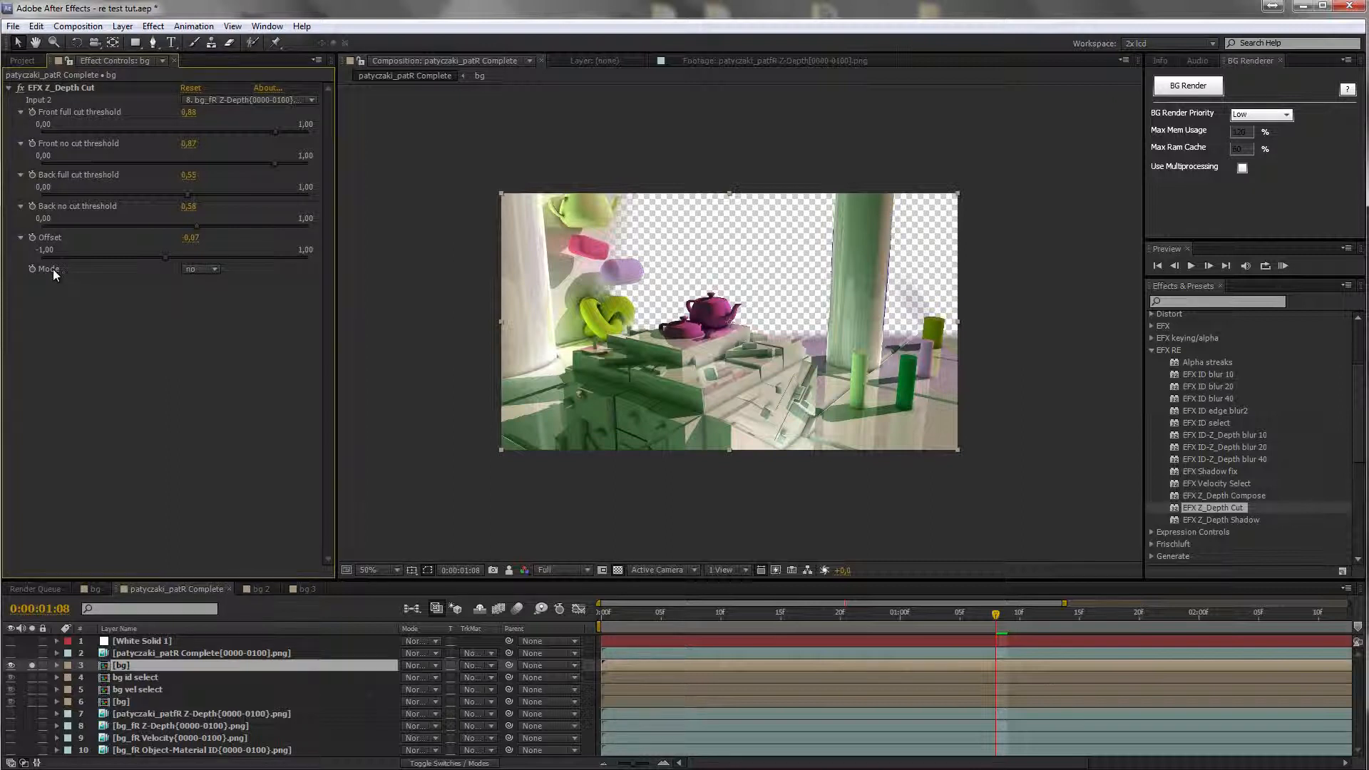
pyautogui.click(214, 270)
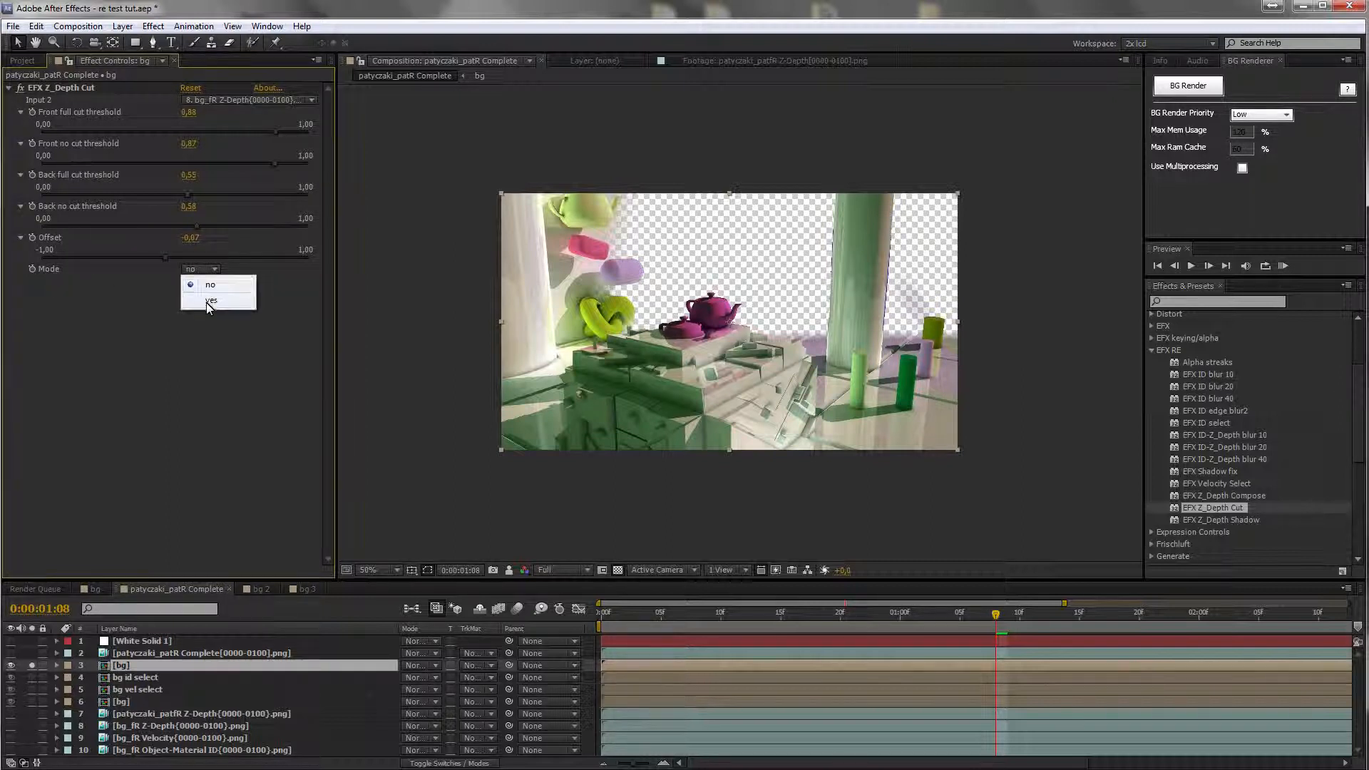
pyautogui.click(208, 302)
pyautogui.moveTo(169, 258)
pyautogui.mouseDown()
pyautogui.moveTo(197, 256)
pyautogui.moveTo(182, 258)
pyautogui.mouseUp()
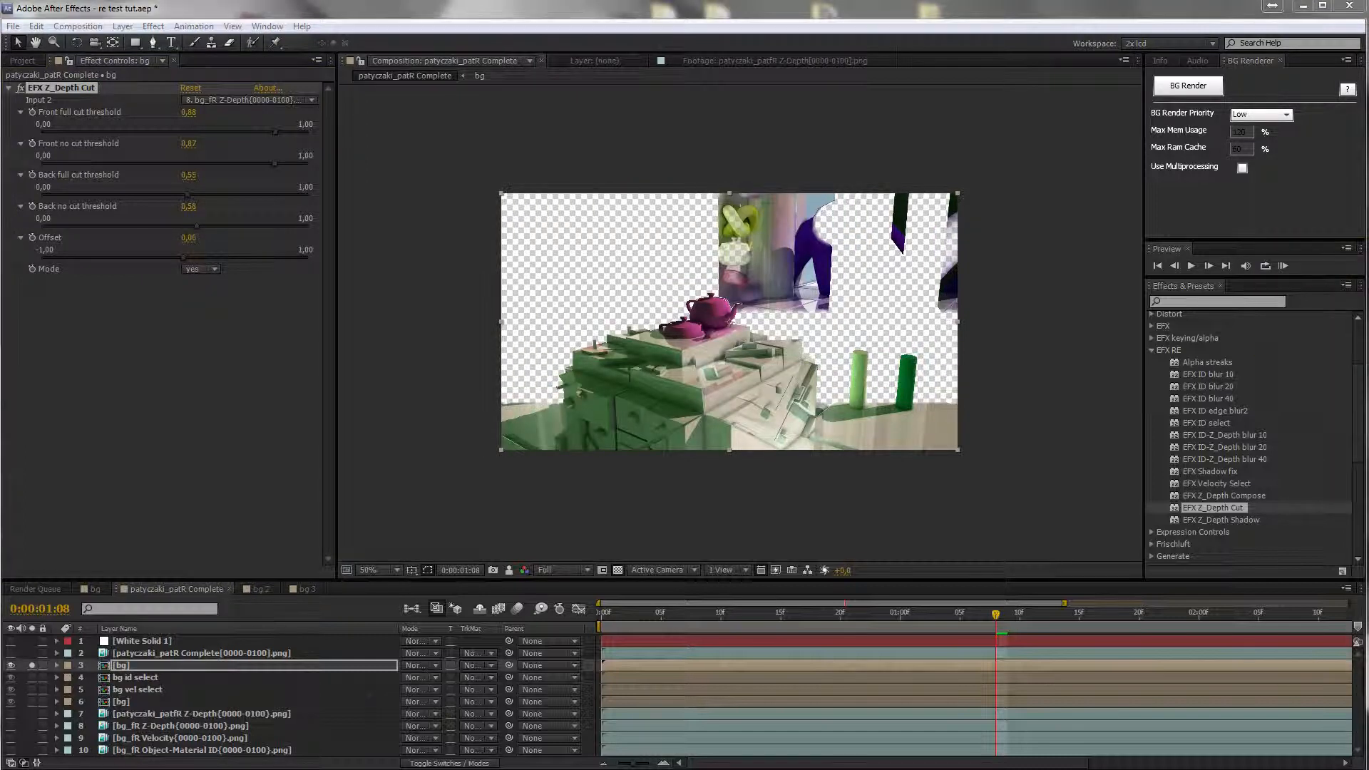
pyautogui.click(168, 258)
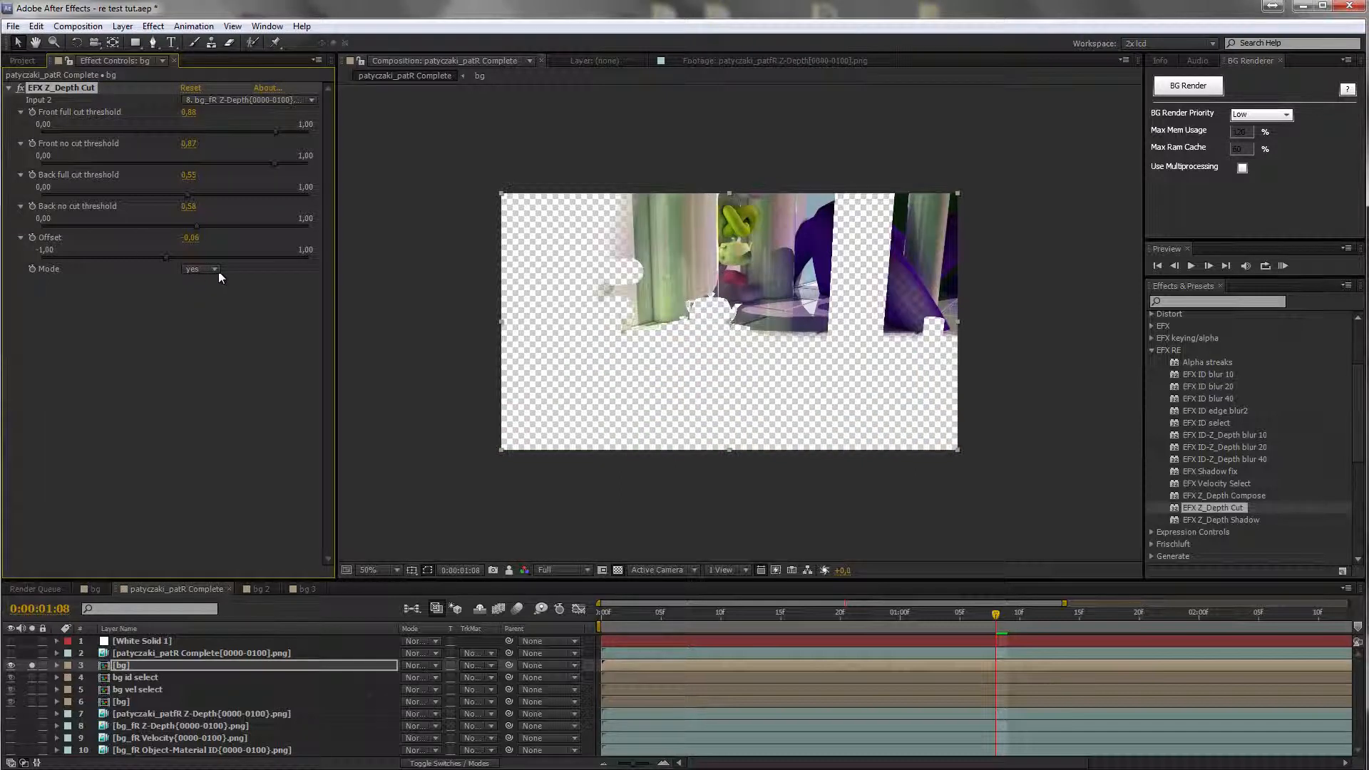
pyautogui.click(211, 287)
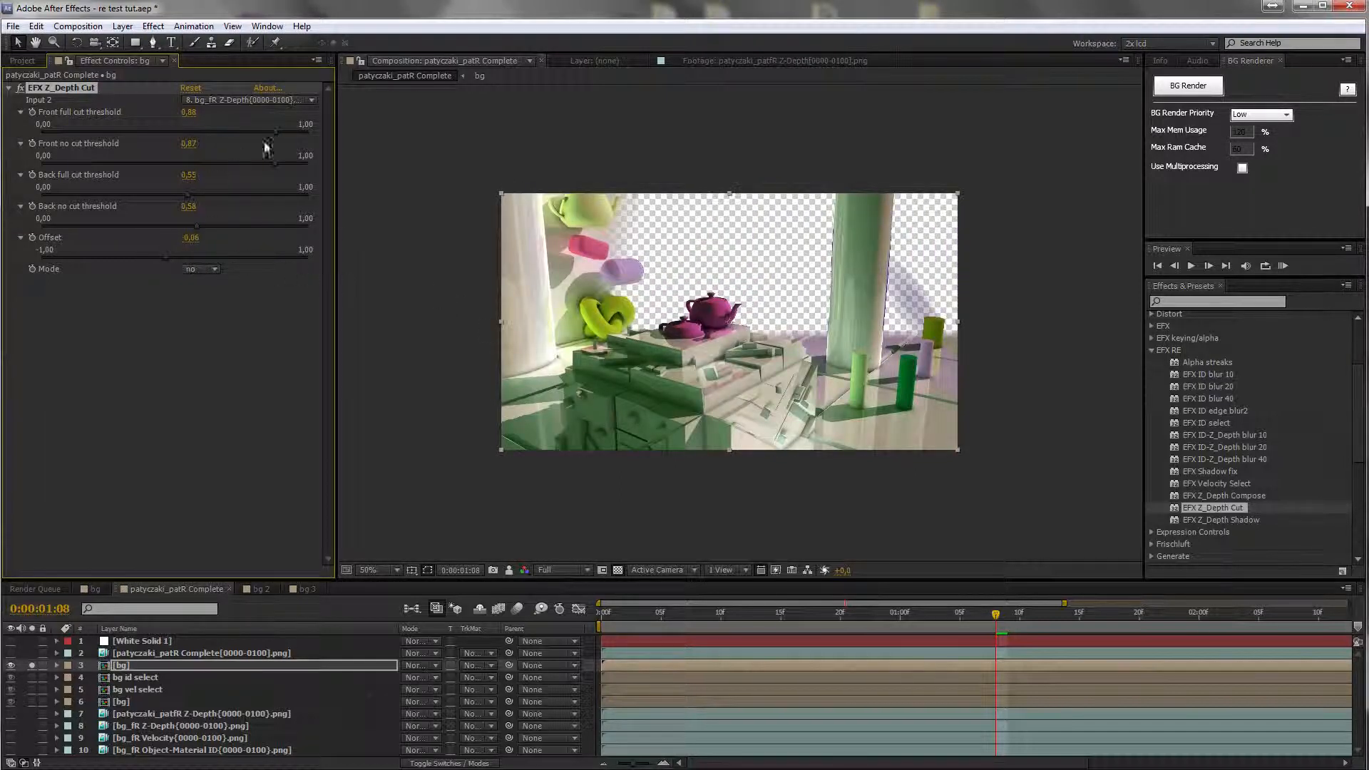
# Step: Set both front cut thresholds to 1.00 and Back full cut to 0.75, raise Back no cut, and unsolo the bg copy
pyautogui.moveTo(288, 165); pyautogui.dragTo(366, 169)
pyautogui.moveTo(195, 196); pyautogui.dragTo(241, 198)
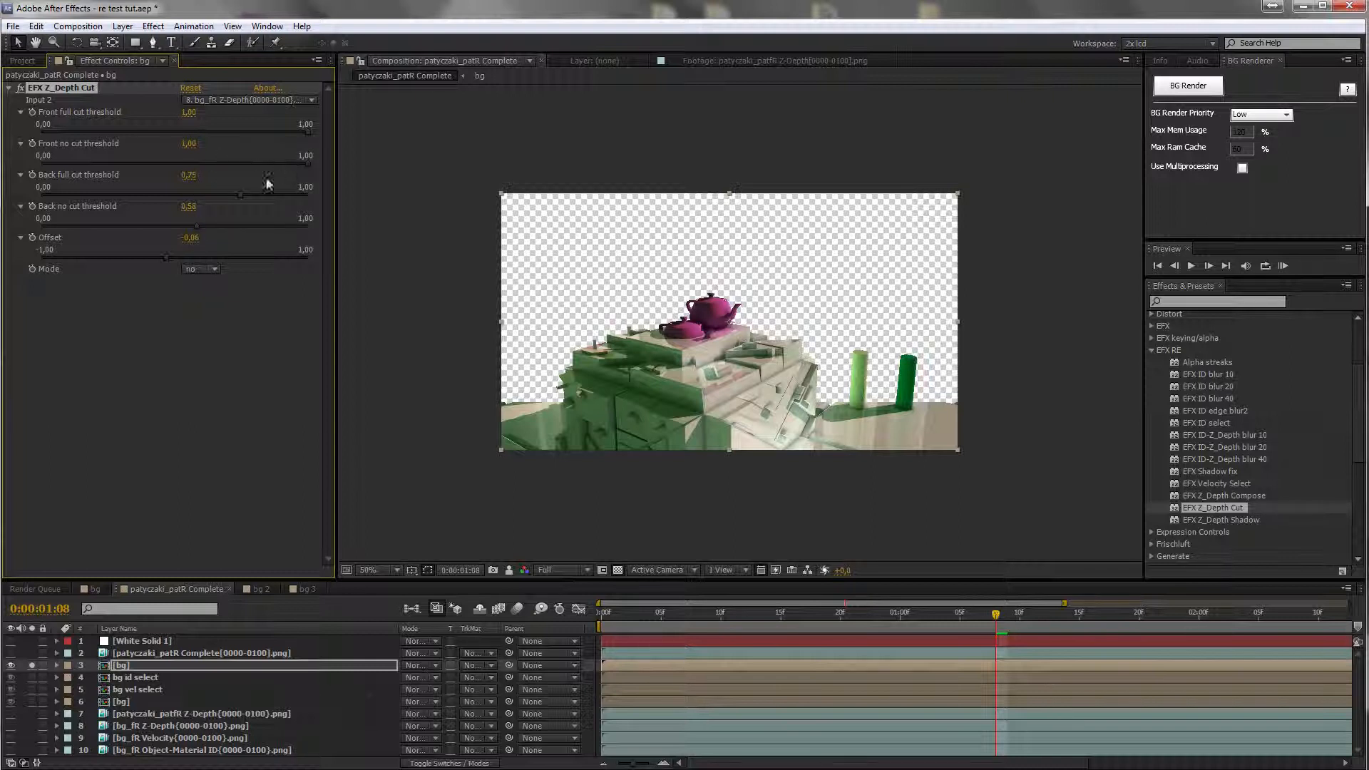
pyautogui.moveTo(247, 219); pyautogui.dragTo(255, 224)
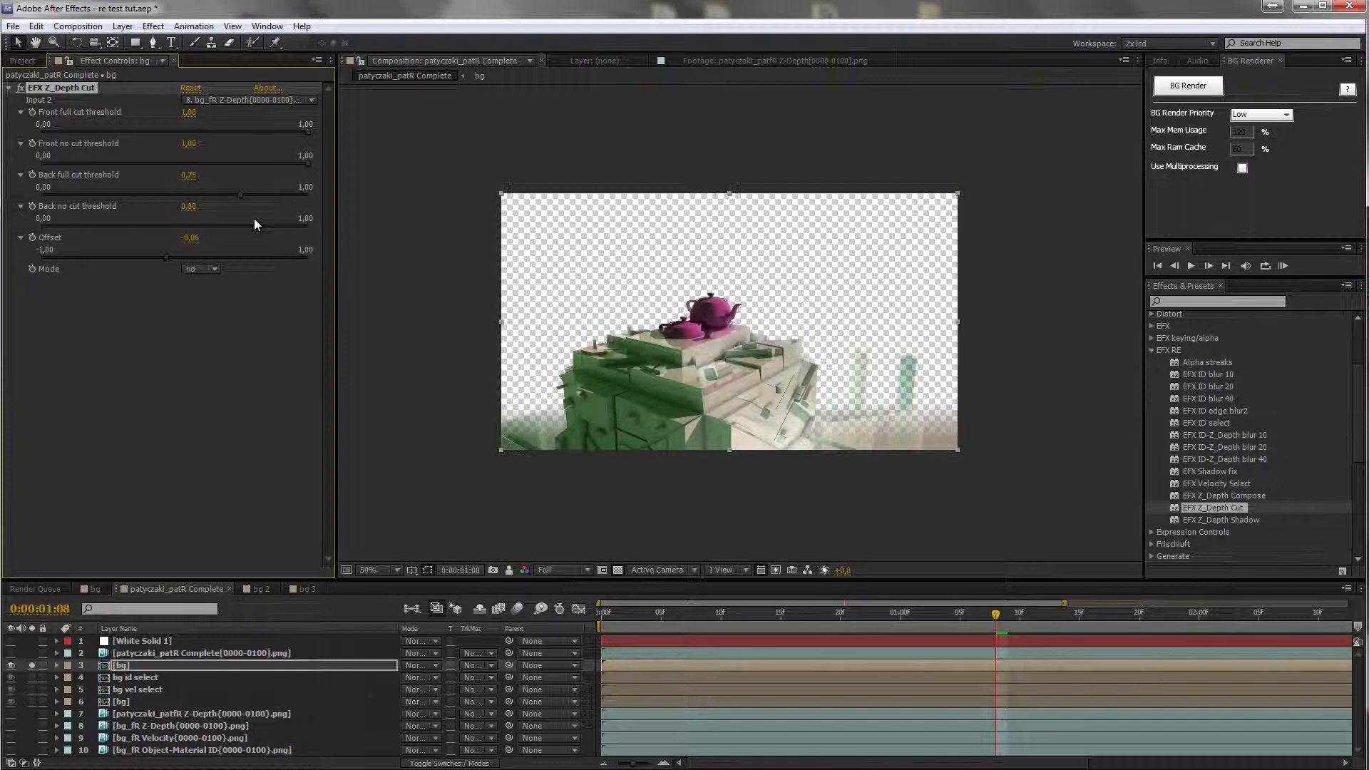
pyautogui.click(9, 88)
pyautogui.click(31, 664)
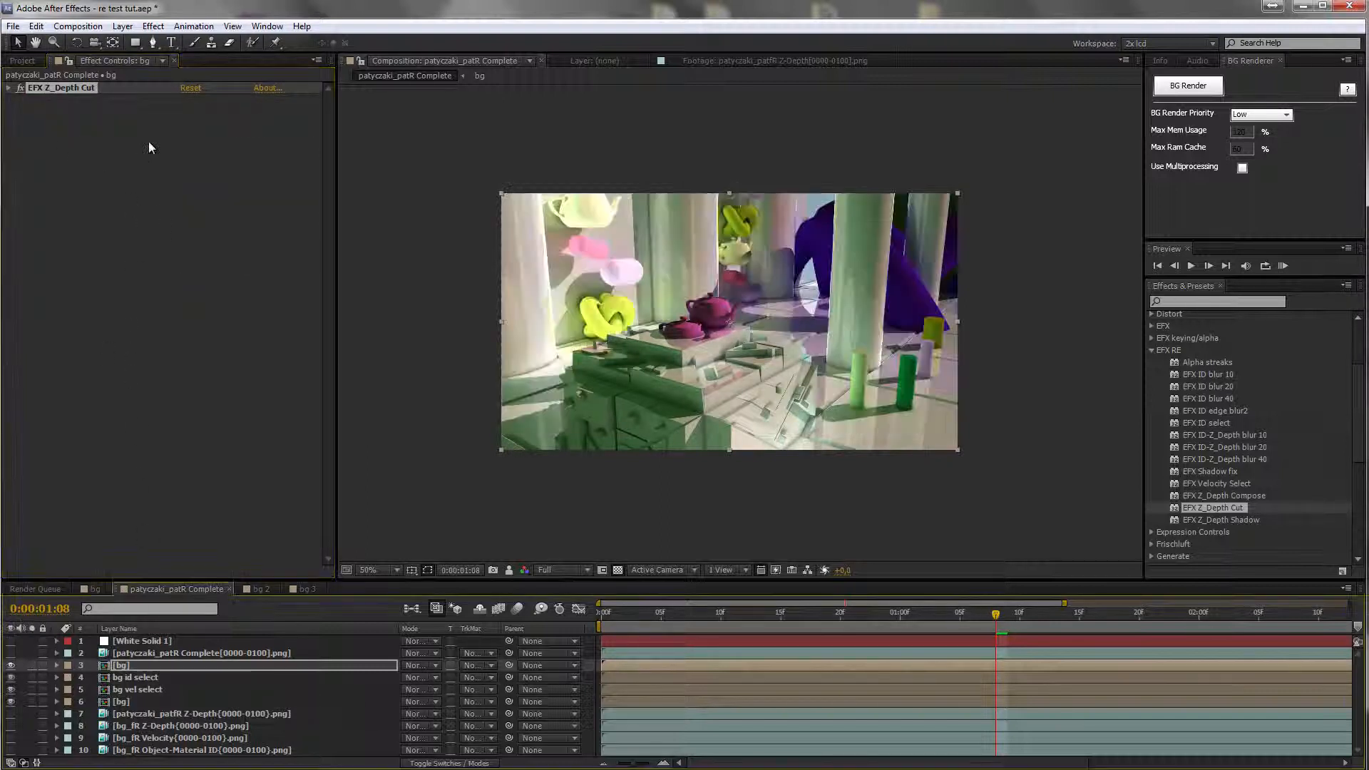
# Step: Brighten the depth-cut foreground of the bg copy with a Levels effect, lowering Input White to about 12879
pyautogui.rightClick(146, 143)
pyautogui.moveTo(228, 284)
pyautogui.click(394, 627)
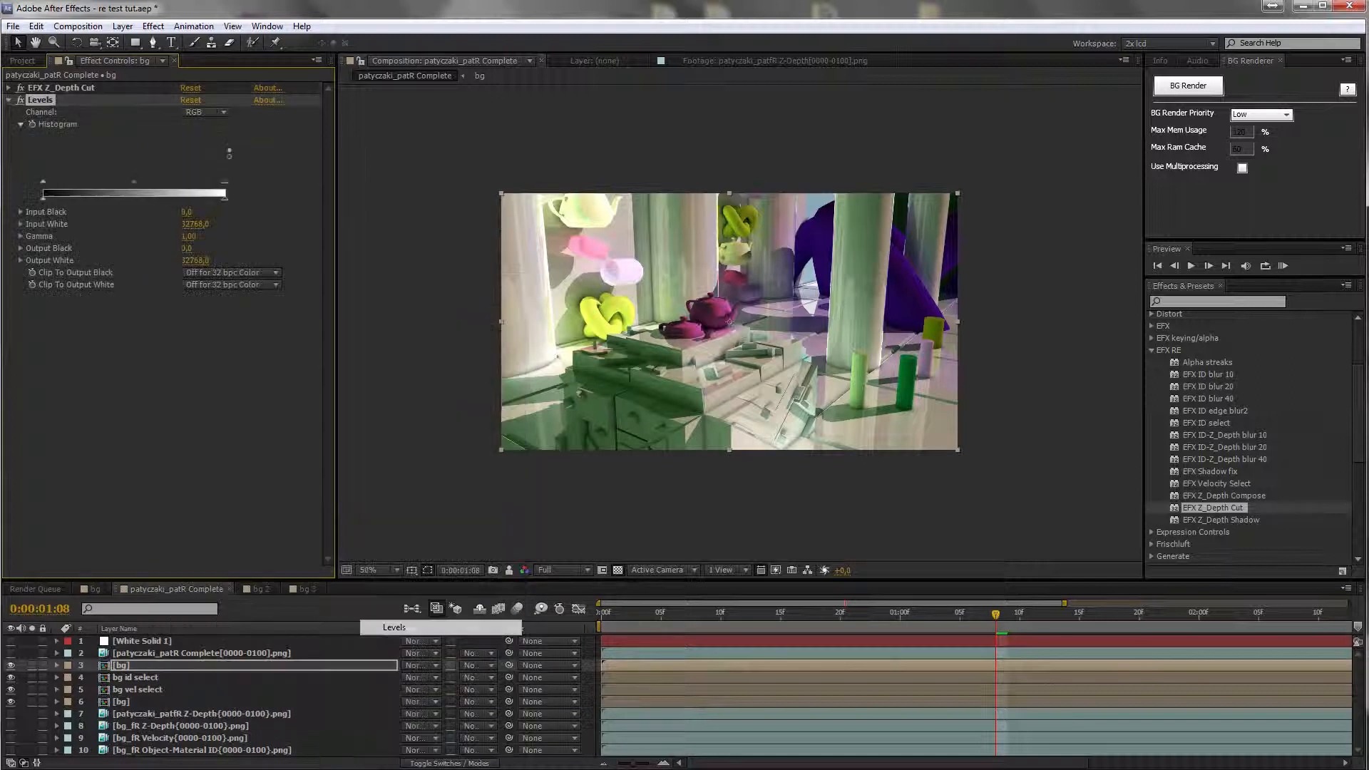
pyautogui.moveTo(224, 187); pyautogui.dragTo(59, 186)
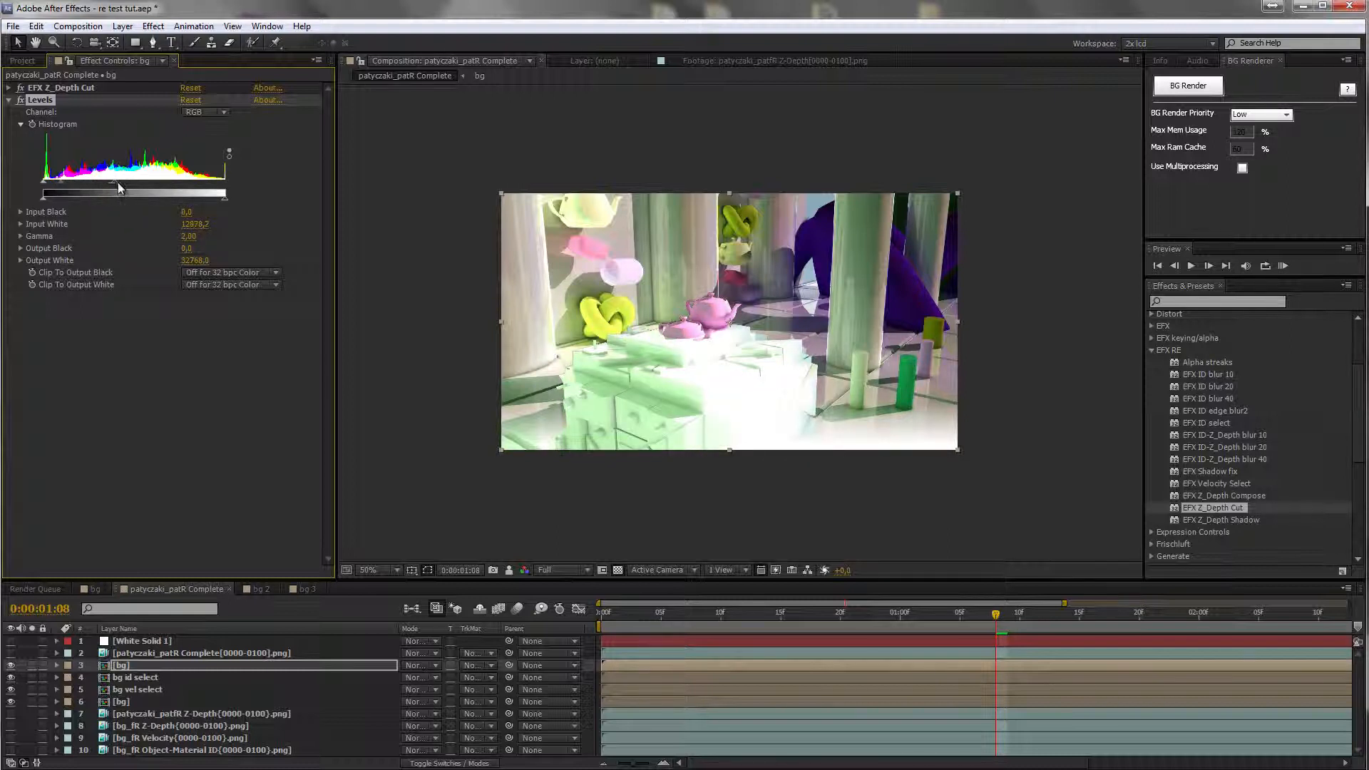
pyautogui.click(8, 100)
pyautogui.scroll(2, 690, 312)
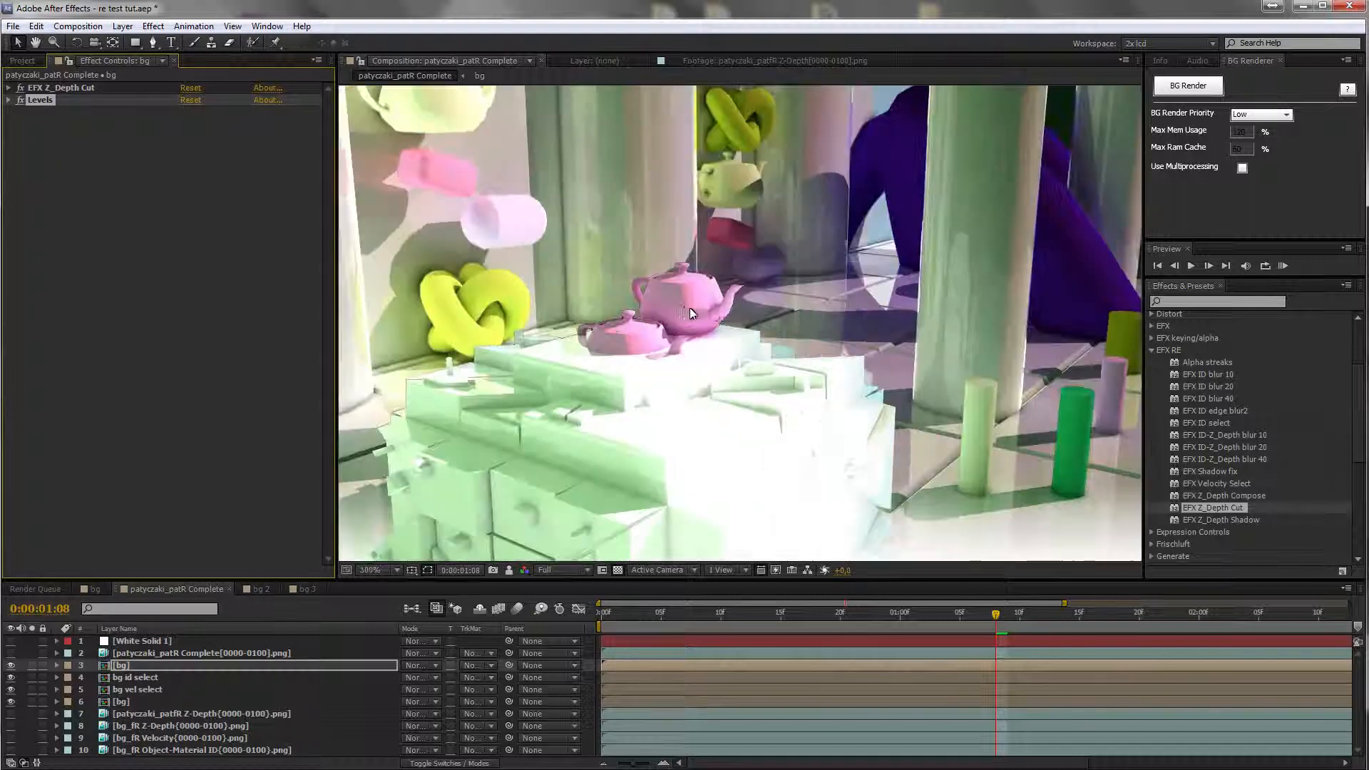
pyautogui.scroll(-3, 673, 289)
pyautogui.scroll(3, 674, 289)
# Step: Add an adjustment layer and place it between White Solid 1 and the patyczaki_patR Complete layer
pyautogui.click(164, 654)
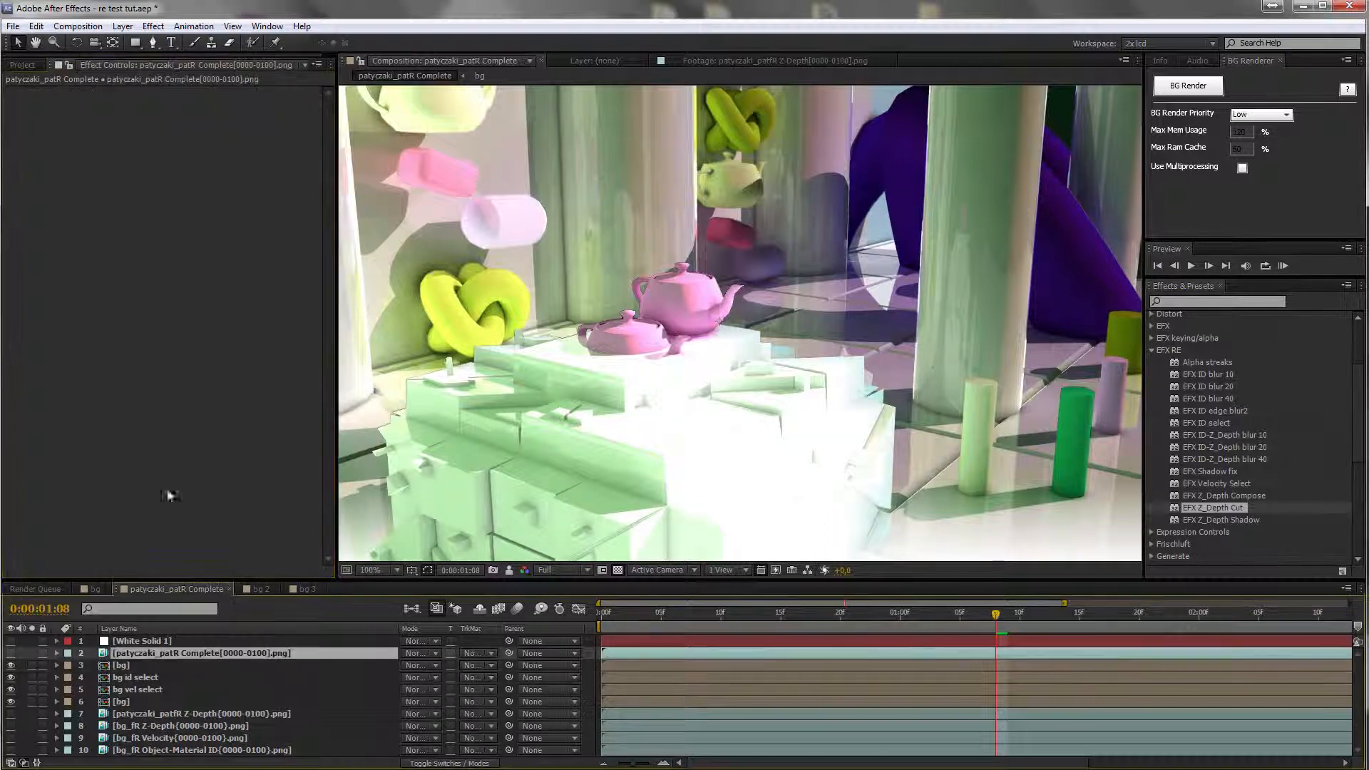
pyautogui.click(123, 25)
pyautogui.moveTo(187, 48)
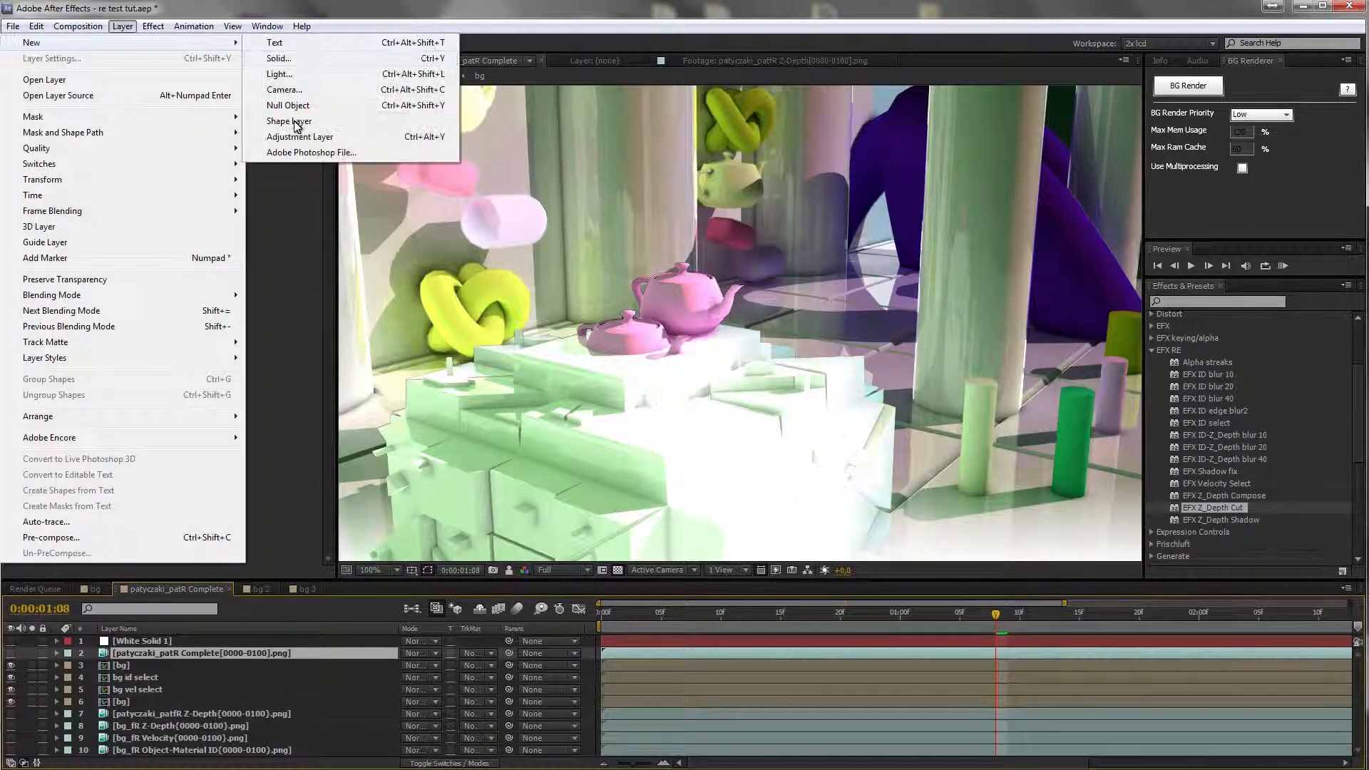
pyautogui.click(300, 137)
pyautogui.moveTo(154, 642); pyautogui.dragTo(165, 657)
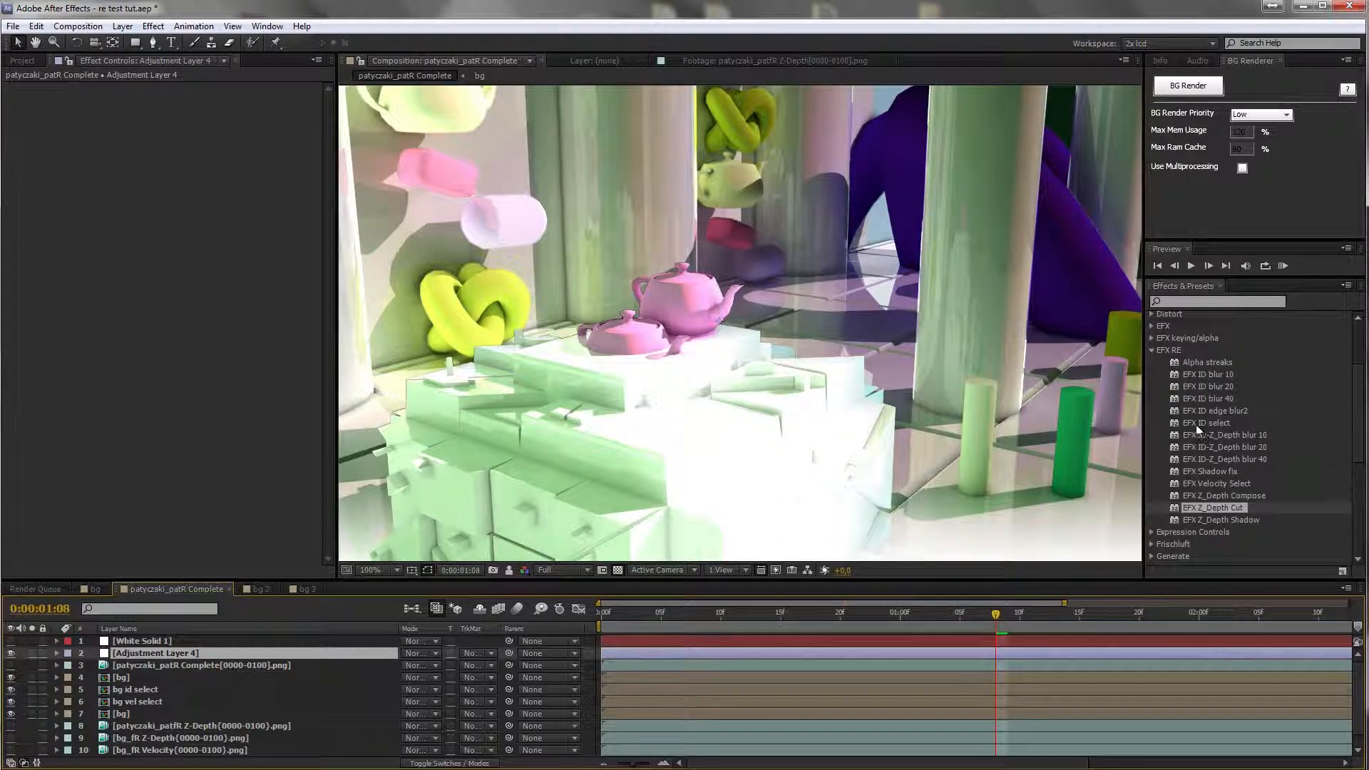
# Step: Apply EFX ID edge blur2 to the adjustment layer with bg_fR Object-Material ID as Input 2
pyautogui.moveTo(1216, 410); pyautogui.dragTo(167, 249)
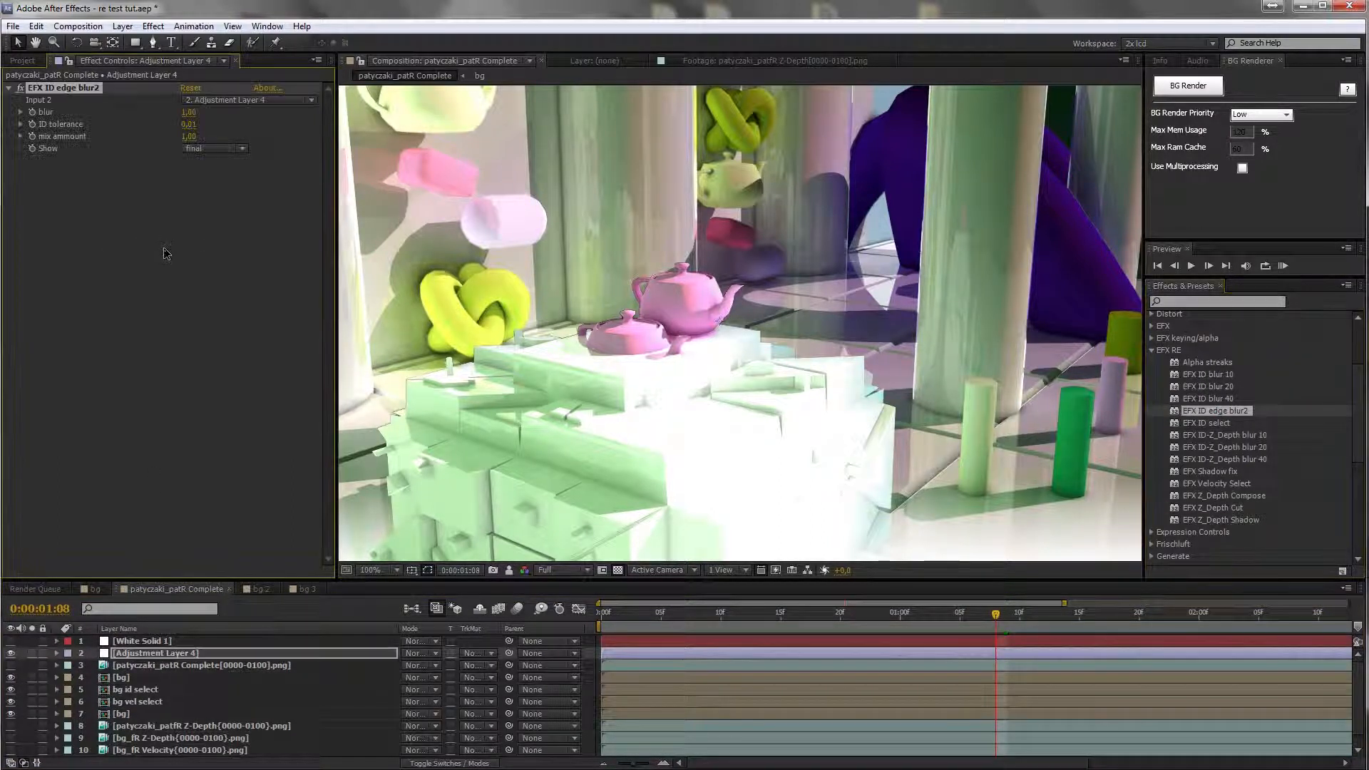
pyautogui.click(214, 100)
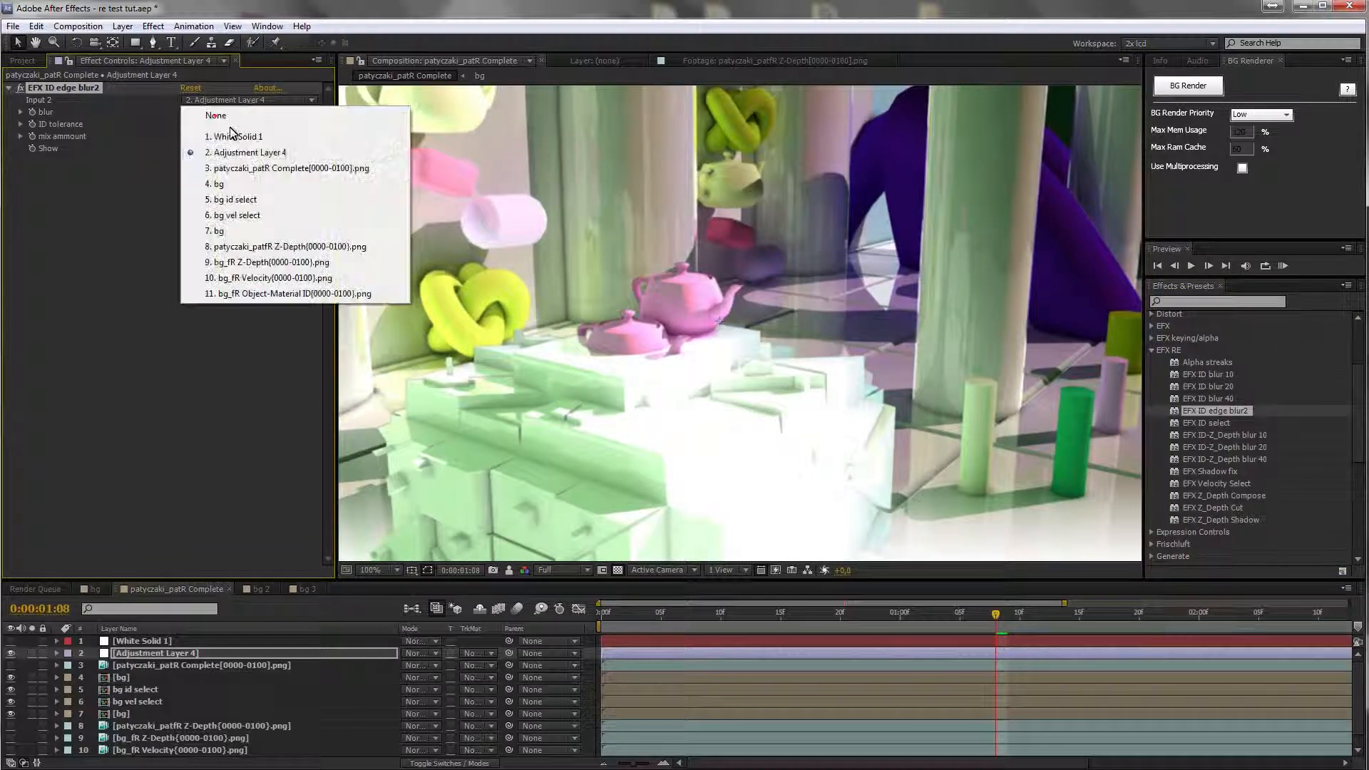
pyautogui.click(273, 294)
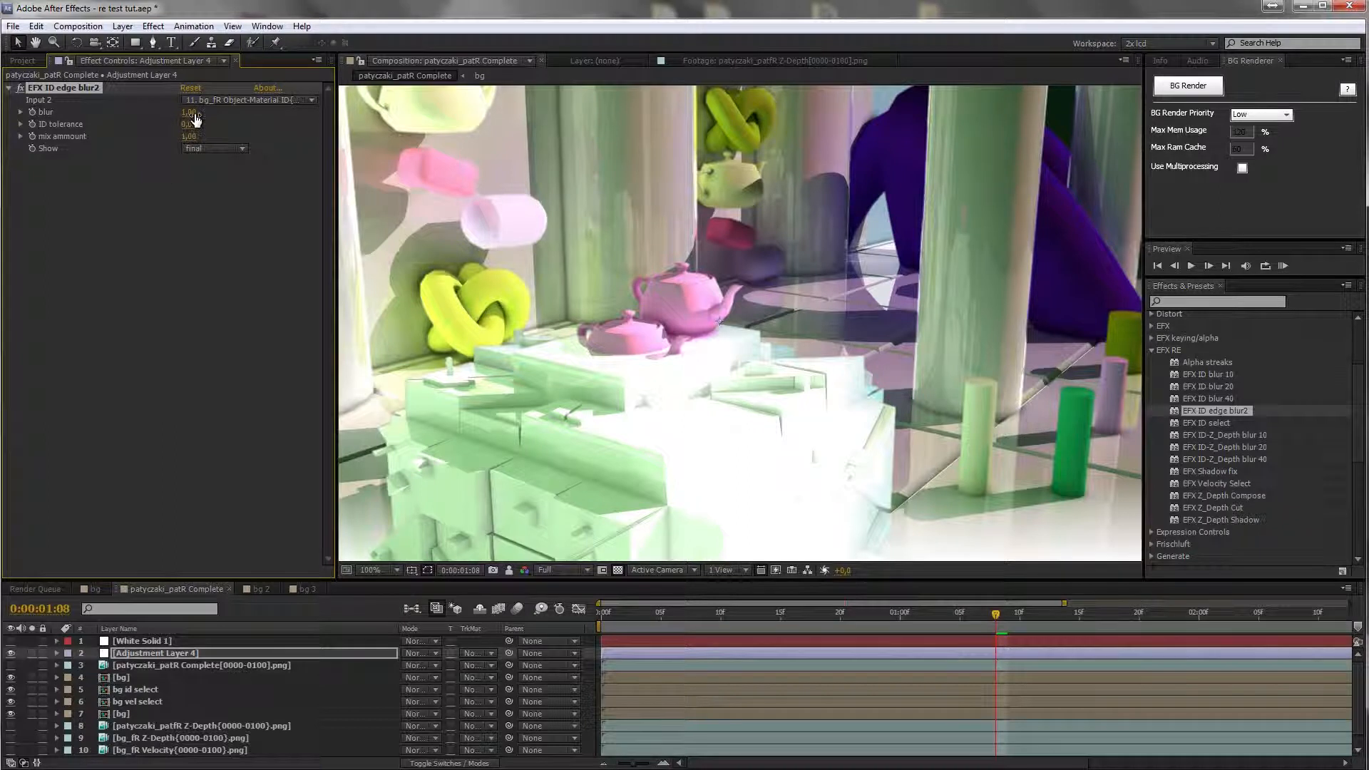
# Step: Set the ID tolerance of EFX ID edge blur2 to 0.02 and its blur to 1.58
pyautogui.click(20, 125)
pyautogui.click(21, 156)
pyautogui.click(65, 142)
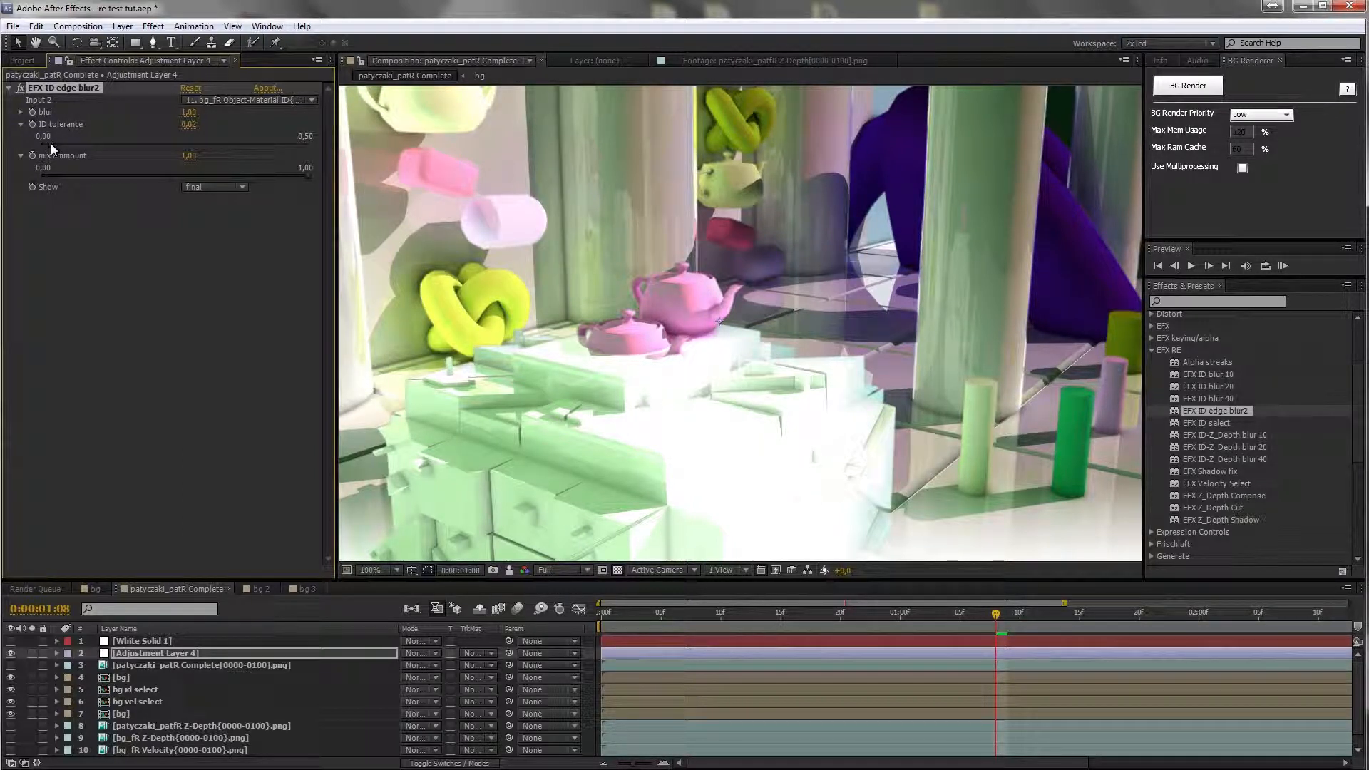
pyautogui.click(22, 112)
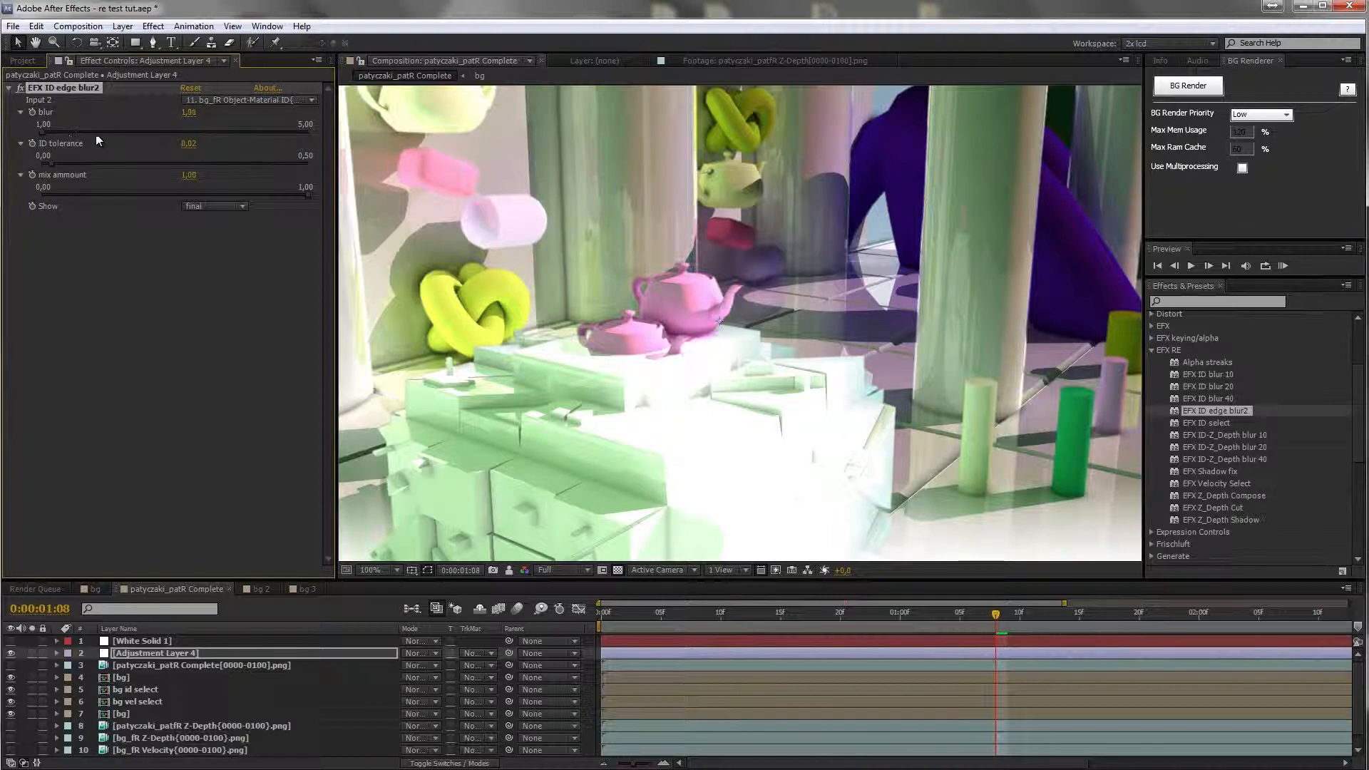
pyautogui.moveTo(97, 131)
pyautogui.mouseDown()
pyautogui.moveTo(194, 130)
pyautogui.moveTo(80, 128)
pyautogui.mouseUp()
# Step: Lower the mix amount of EFX ID edge blur2 to about 0.89 while checking the object edges
pyautogui.scroll(-2, 641, 300)
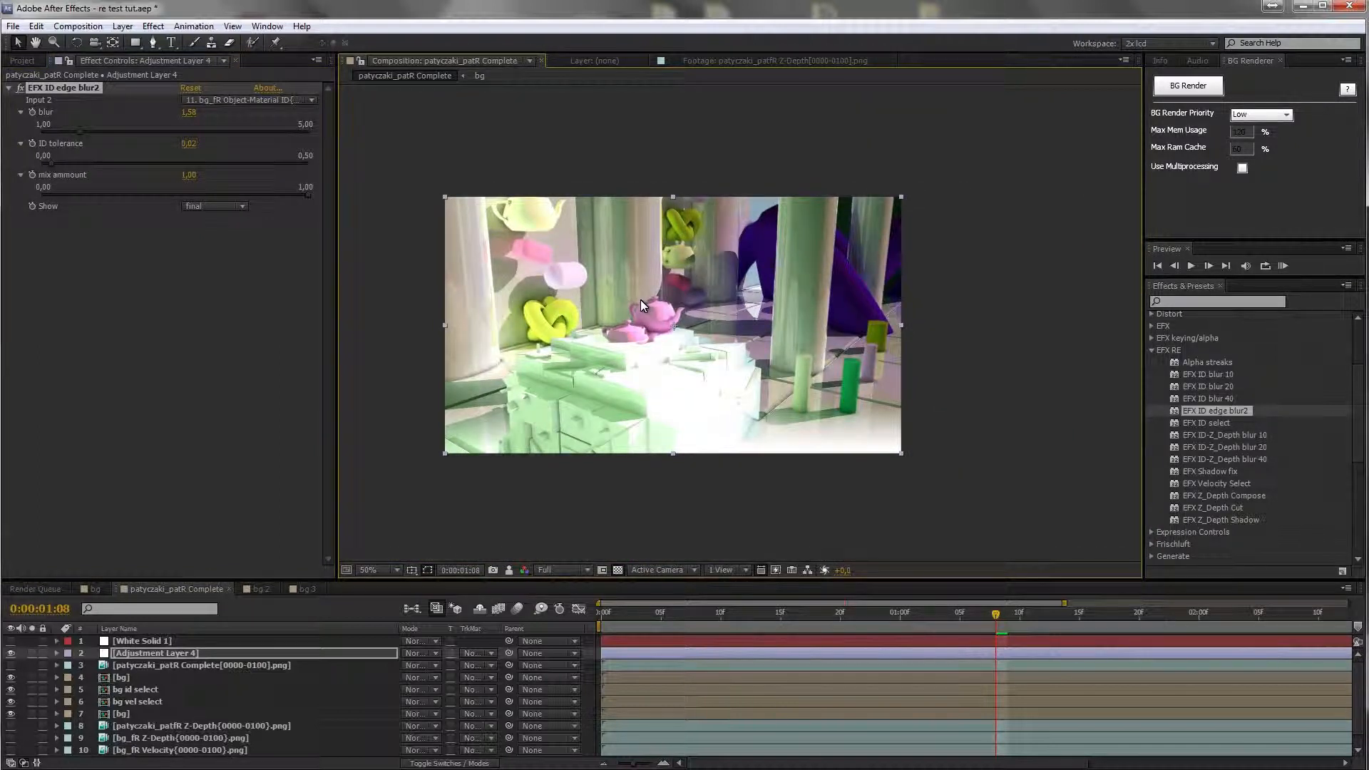
pyautogui.scroll(1, 619, 348)
pyautogui.moveTo(650, 353); pyautogui.dragTo(844, 288)
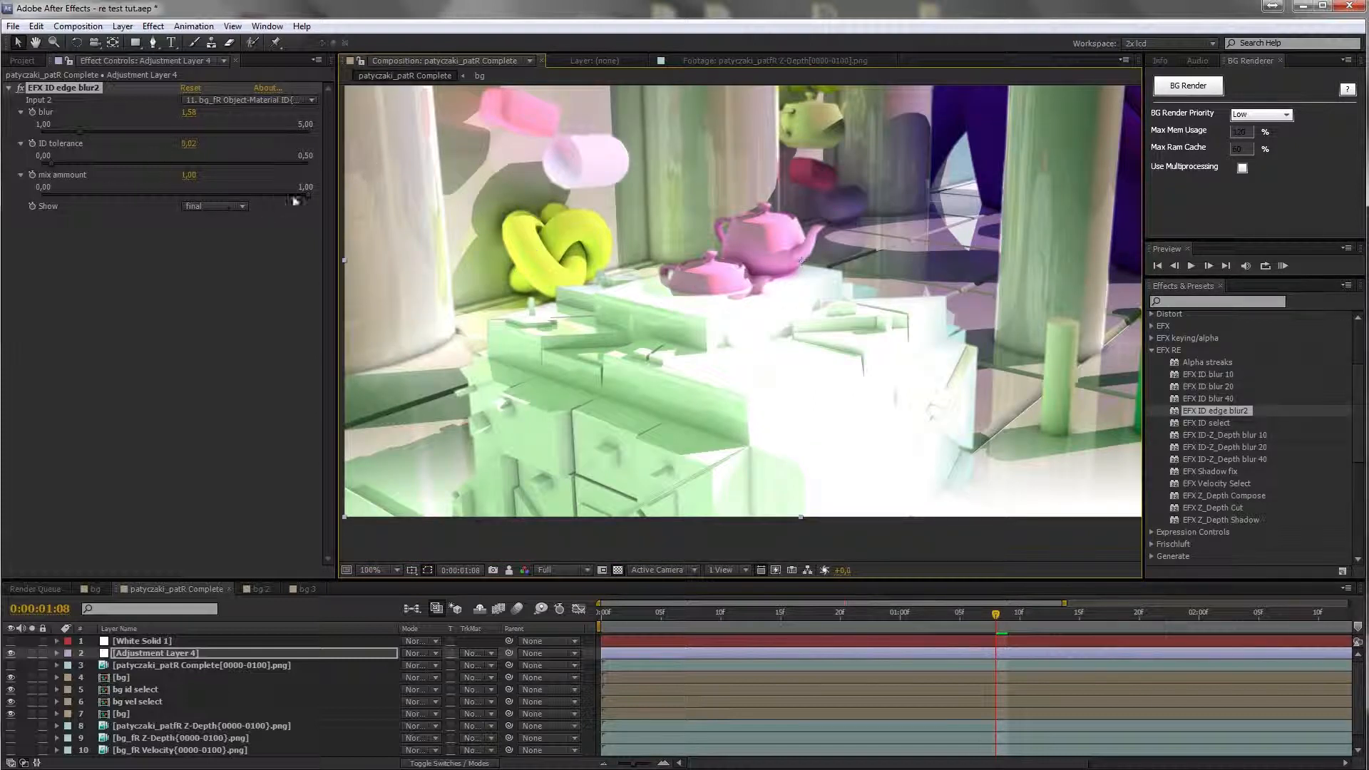
pyautogui.moveTo(165, 188); pyautogui.dragTo(190, 189)
pyautogui.click(279, 194)
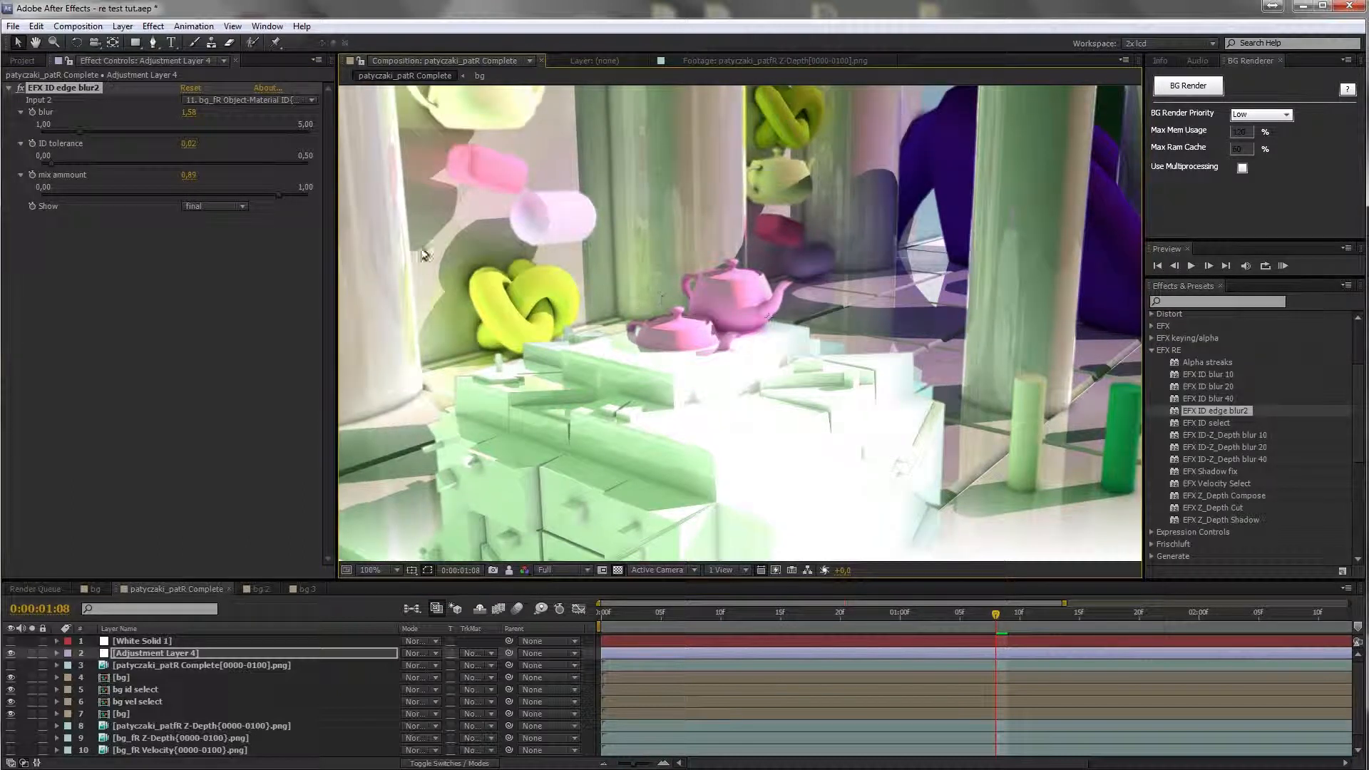
pyautogui.scroll(-1, 650, 289)
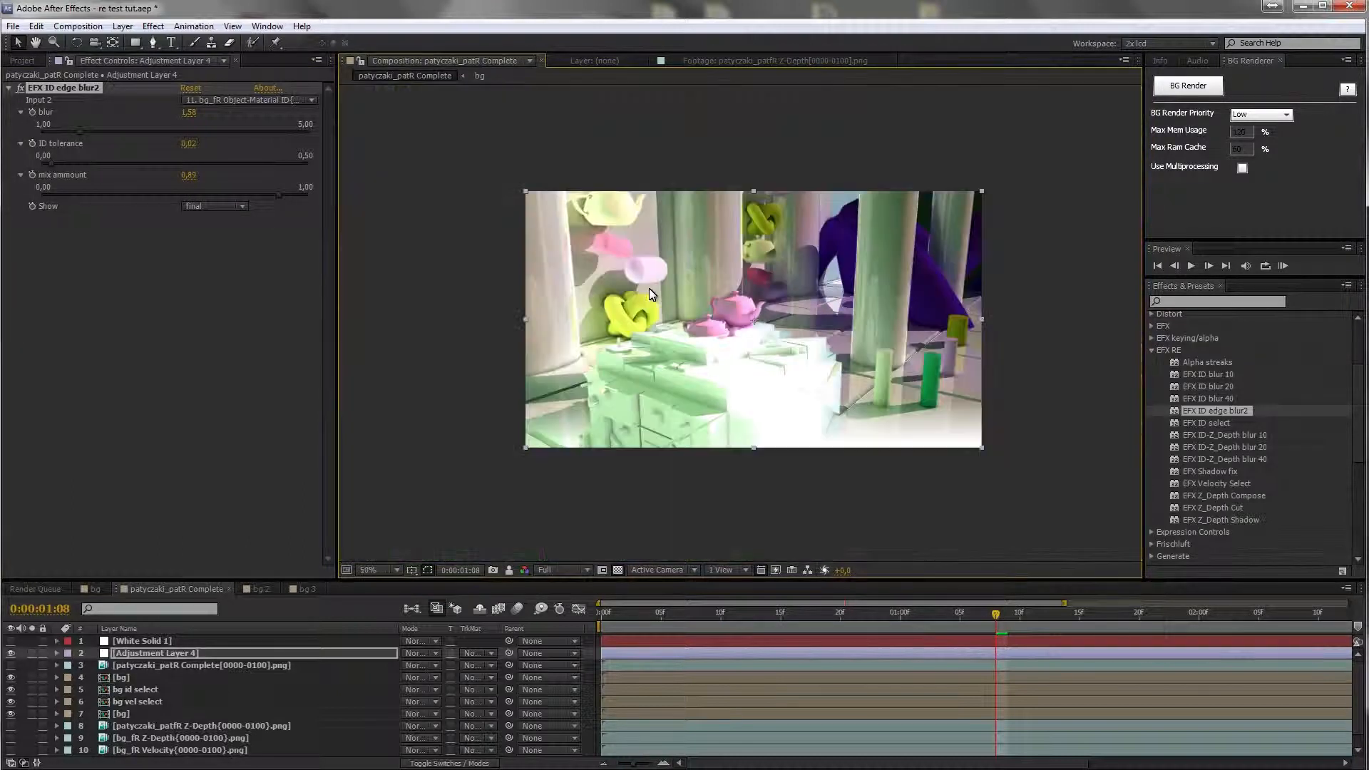
# Step: Preview the edges and edges soft outputs of EFX ID edge blur2, then return Show to final and inspect the edges
pyautogui.click(243, 207)
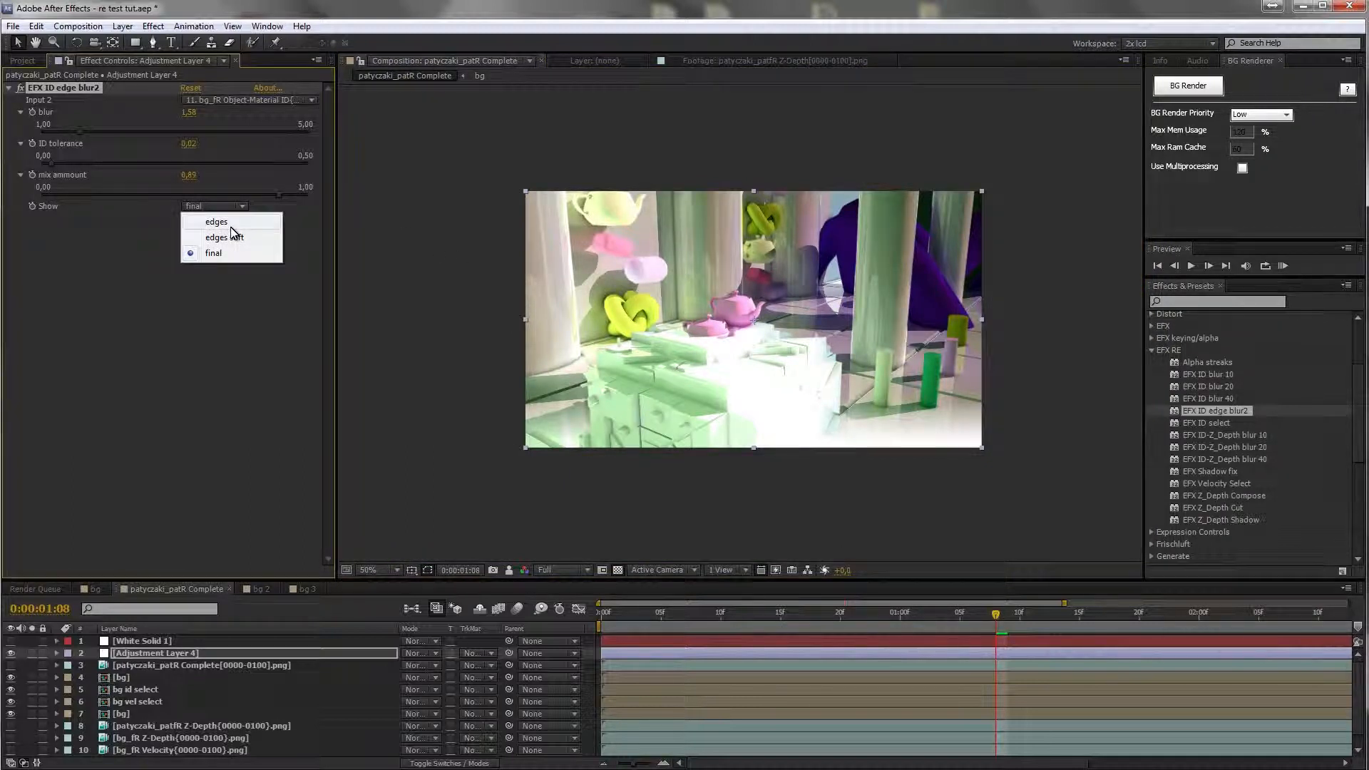
pyautogui.click(228, 224)
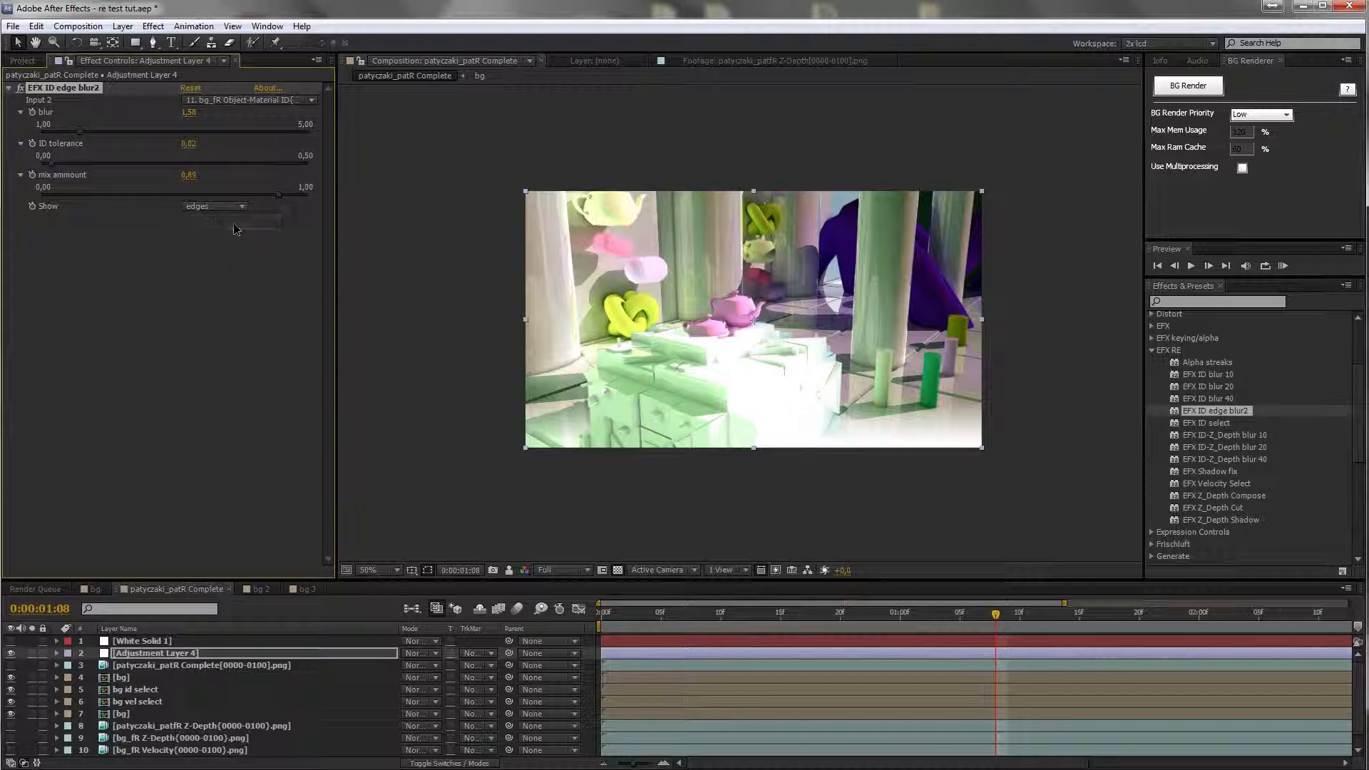
pyautogui.scroll(1, 722, 328)
pyautogui.click(235, 206)
pyautogui.click(230, 236)
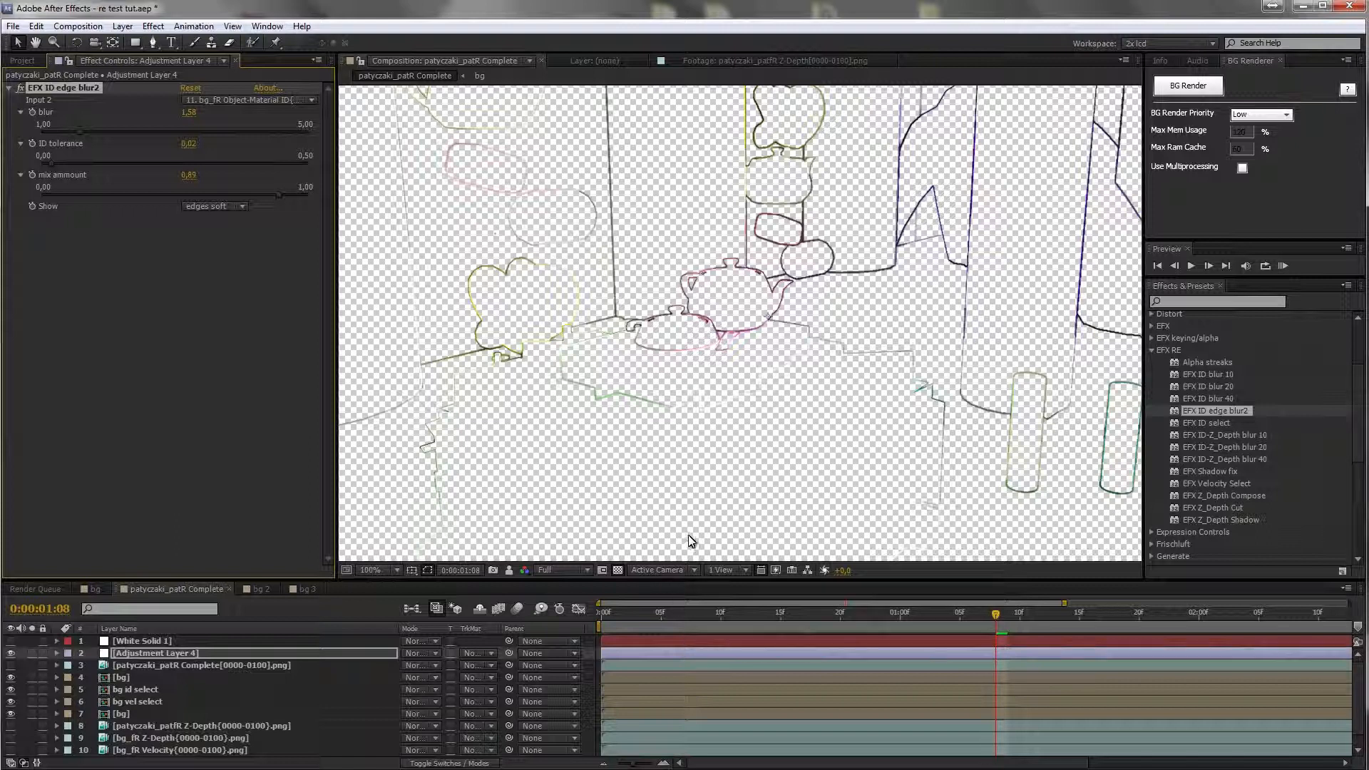
pyautogui.click(214, 207)
pyautogui.click(243, 255)
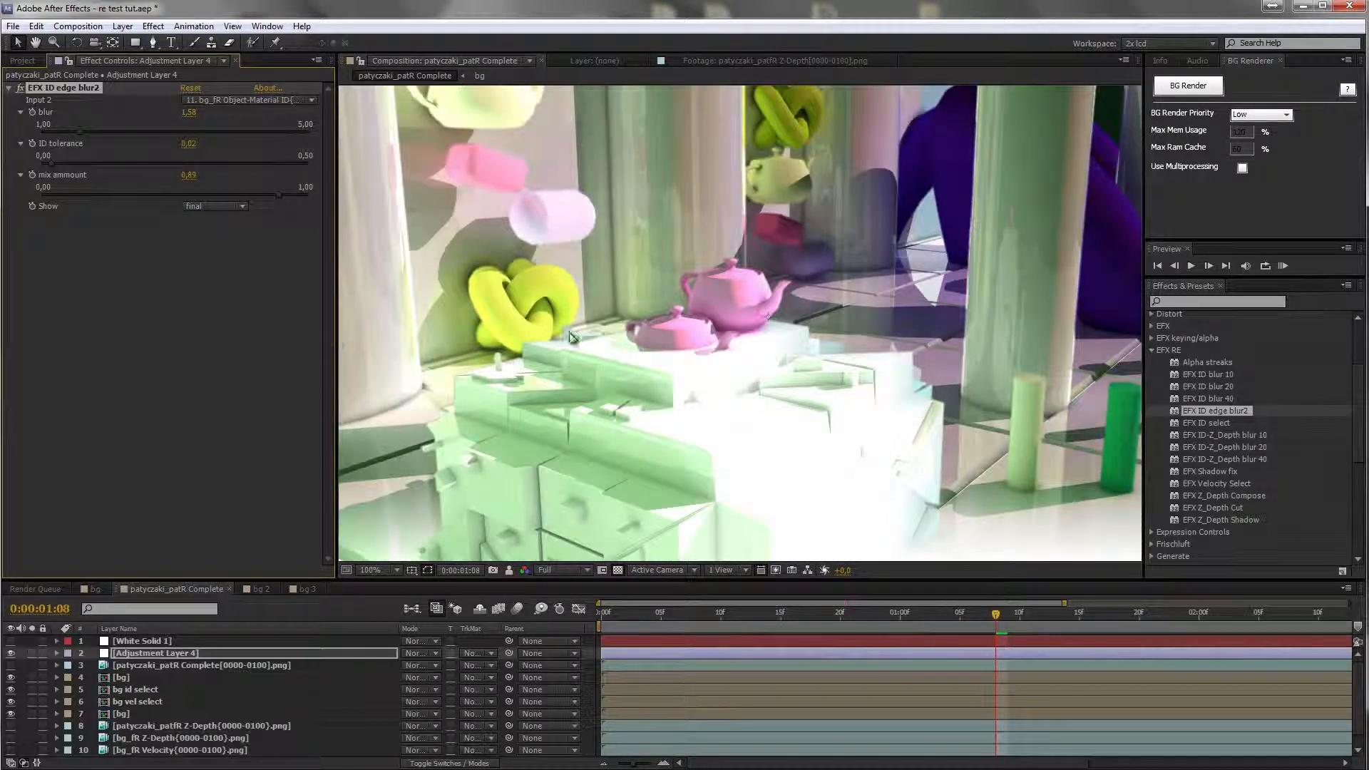
pyautogui.scroll(-2, 793, 338)
pyautogui.scroll(2, 793, 338)
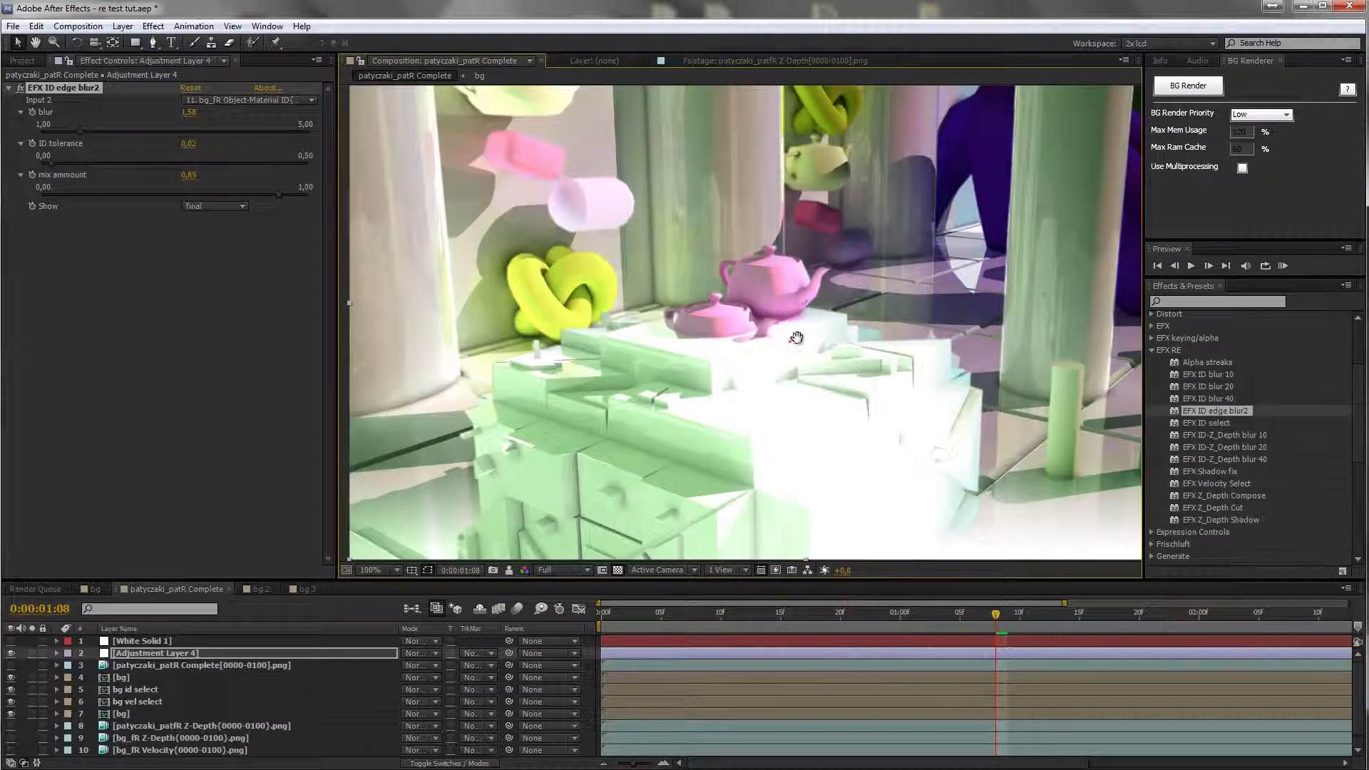
pyautogui.scroll(-1, 713, 415)
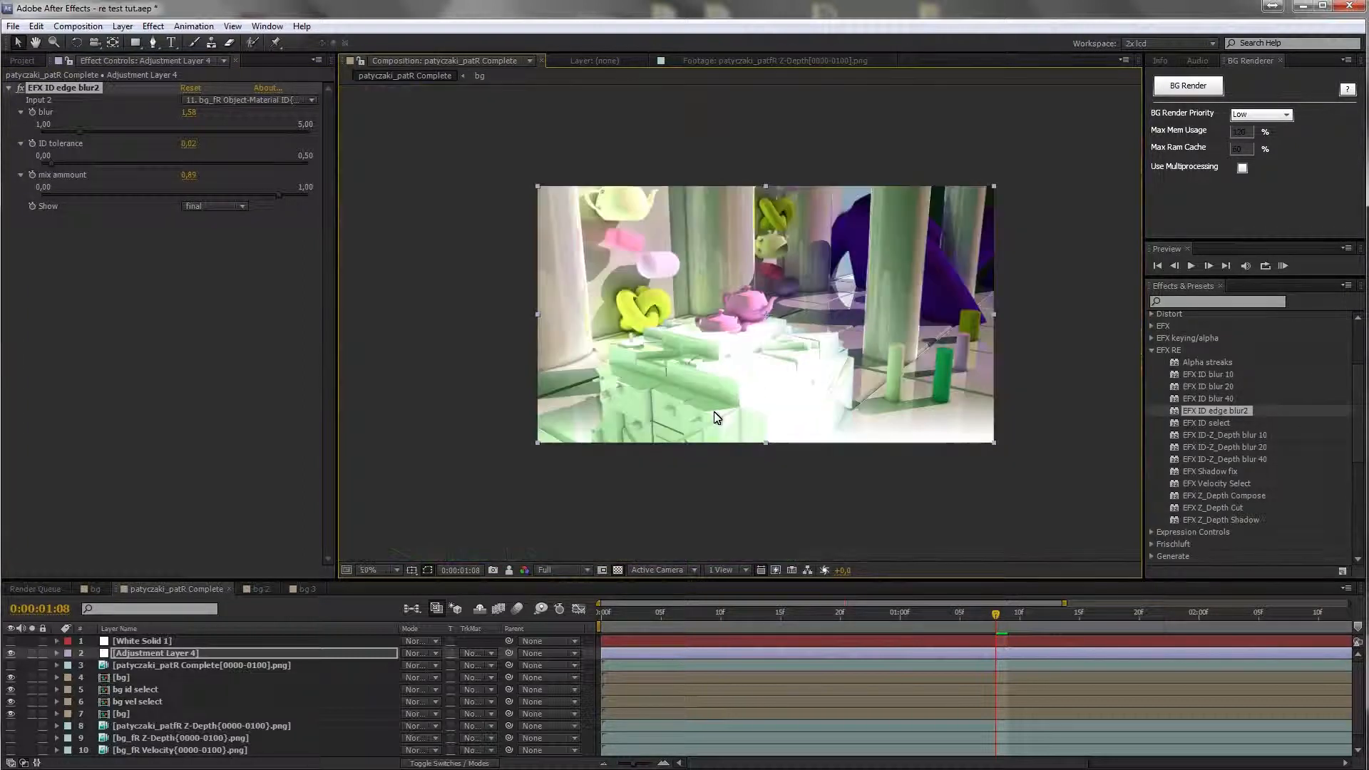
# Step: Make the patyczaki_patR Complete layer visible, solo it and turn off the transparency grid
pyautogui.click(10, 666)
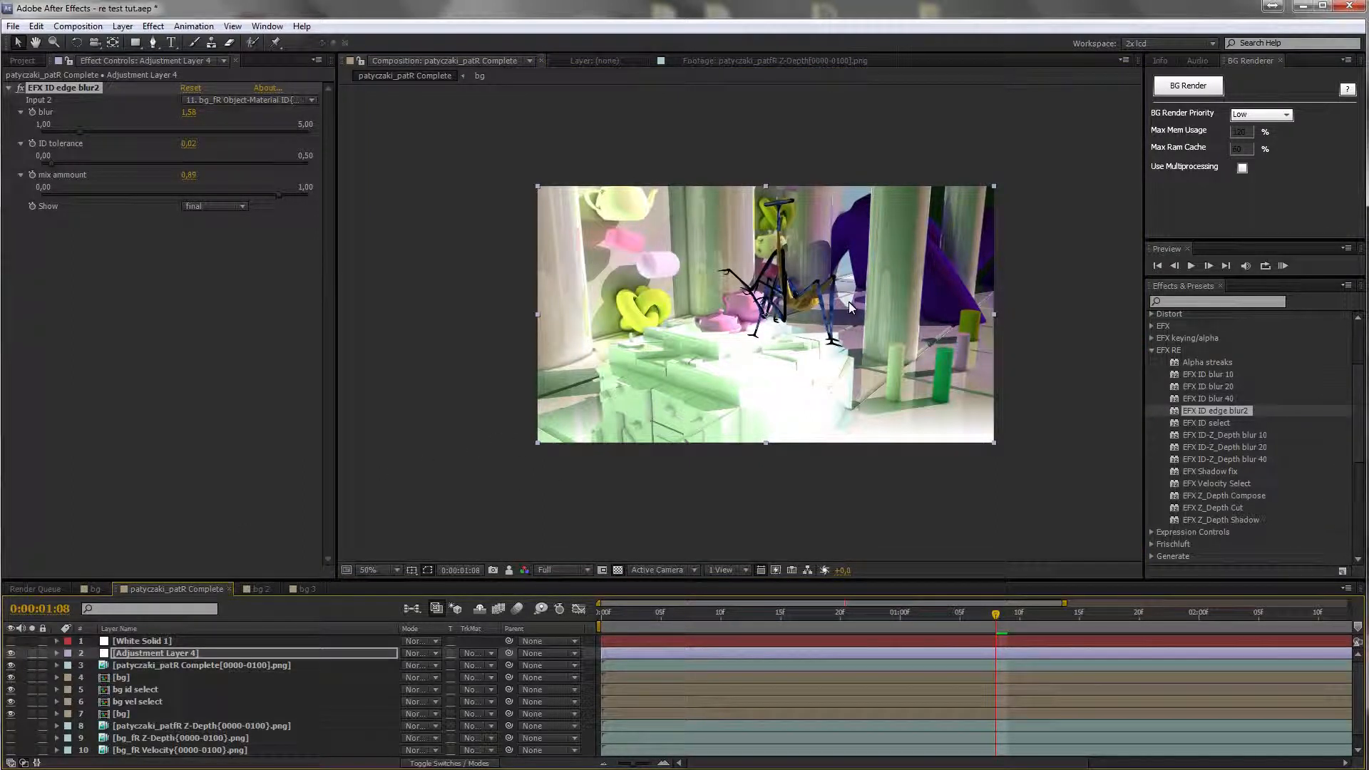
pyautogui.click(31, 653)
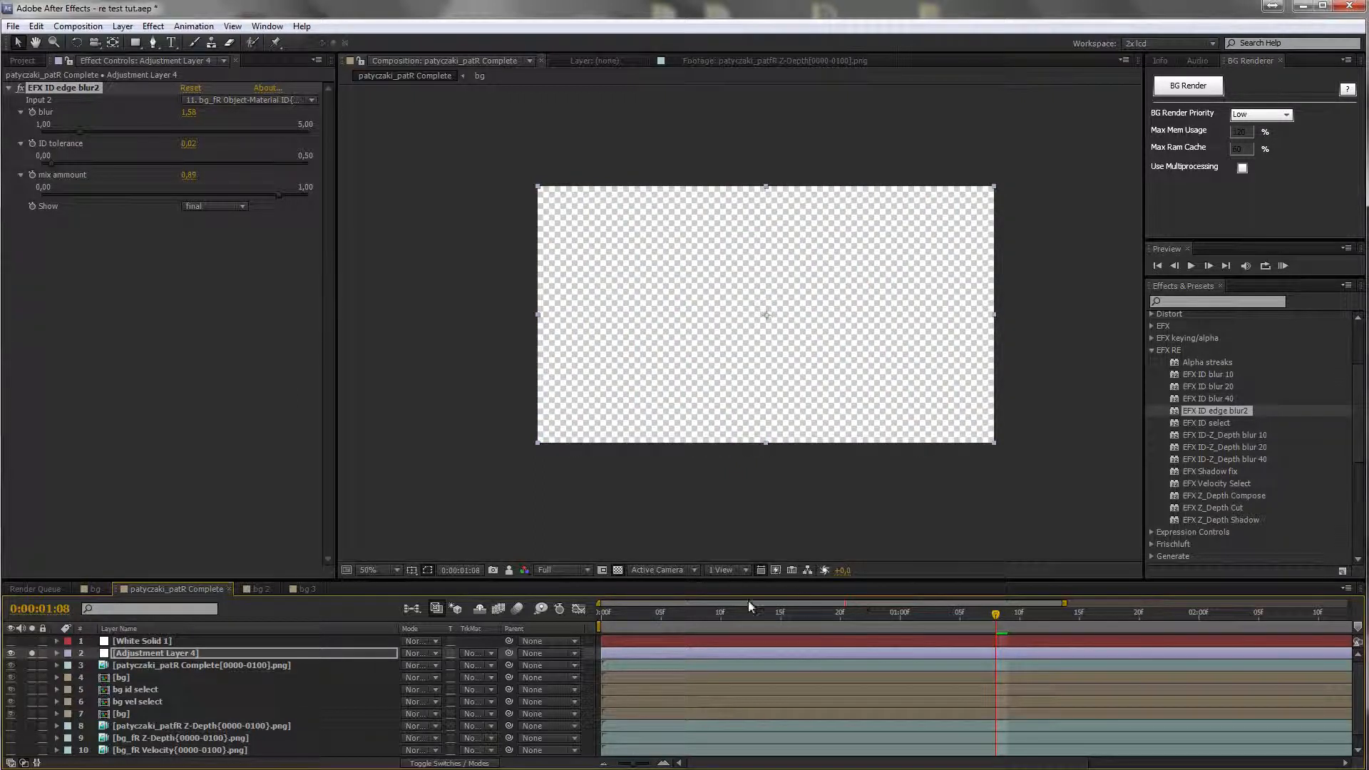
pyautogui.click(31, 653)
pyautogui.click(32, 665)
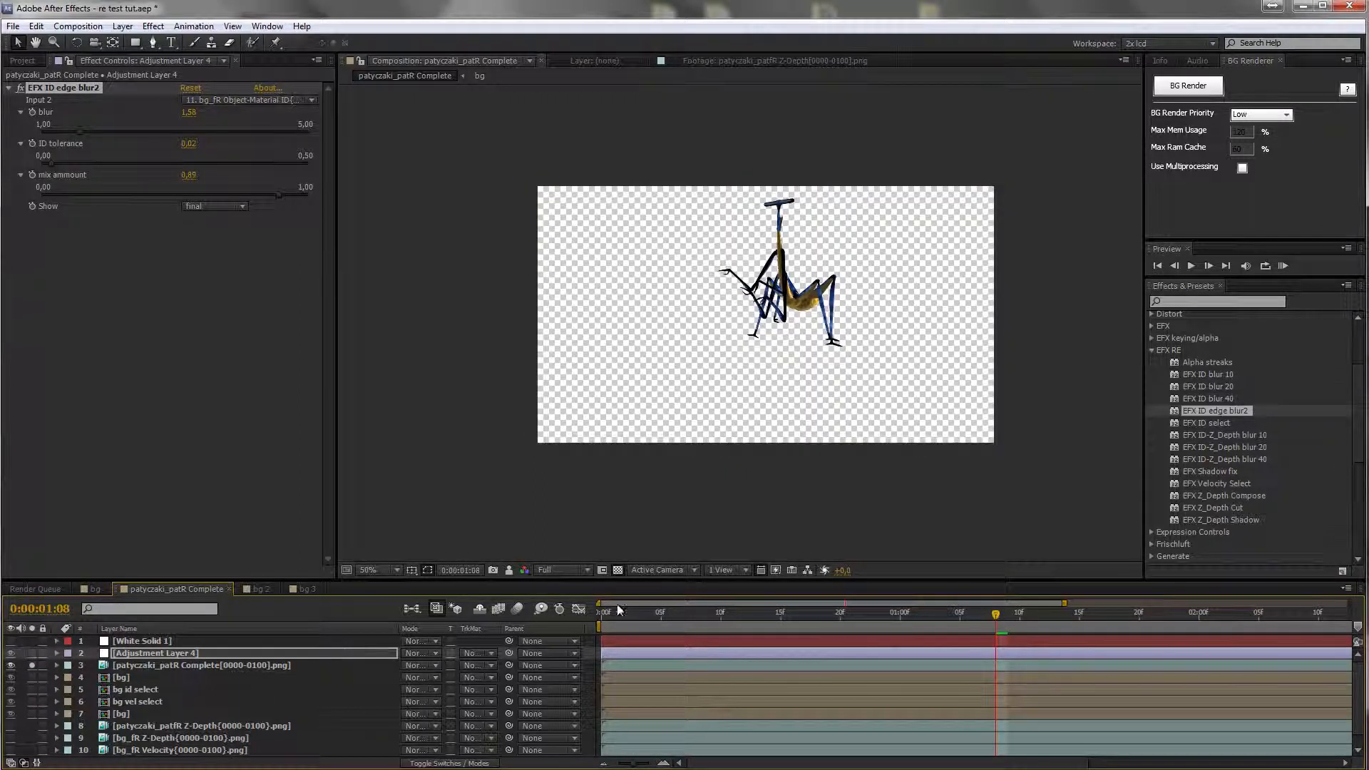
pyautogui.click(618, 570)
# Step: Extend the work area to the end of the timeline, move to 0:00:01:15 and unsolo the character layer
pyautogui.moveTo(996, 615); pyautogui.dragTo(685, 626)
pyautogui.moveTo(1085, 599); pyautogui.dragTo(1349, 601)
pyautogui.moveTo(735, 616); pyautogui.dragTo(897, 637)
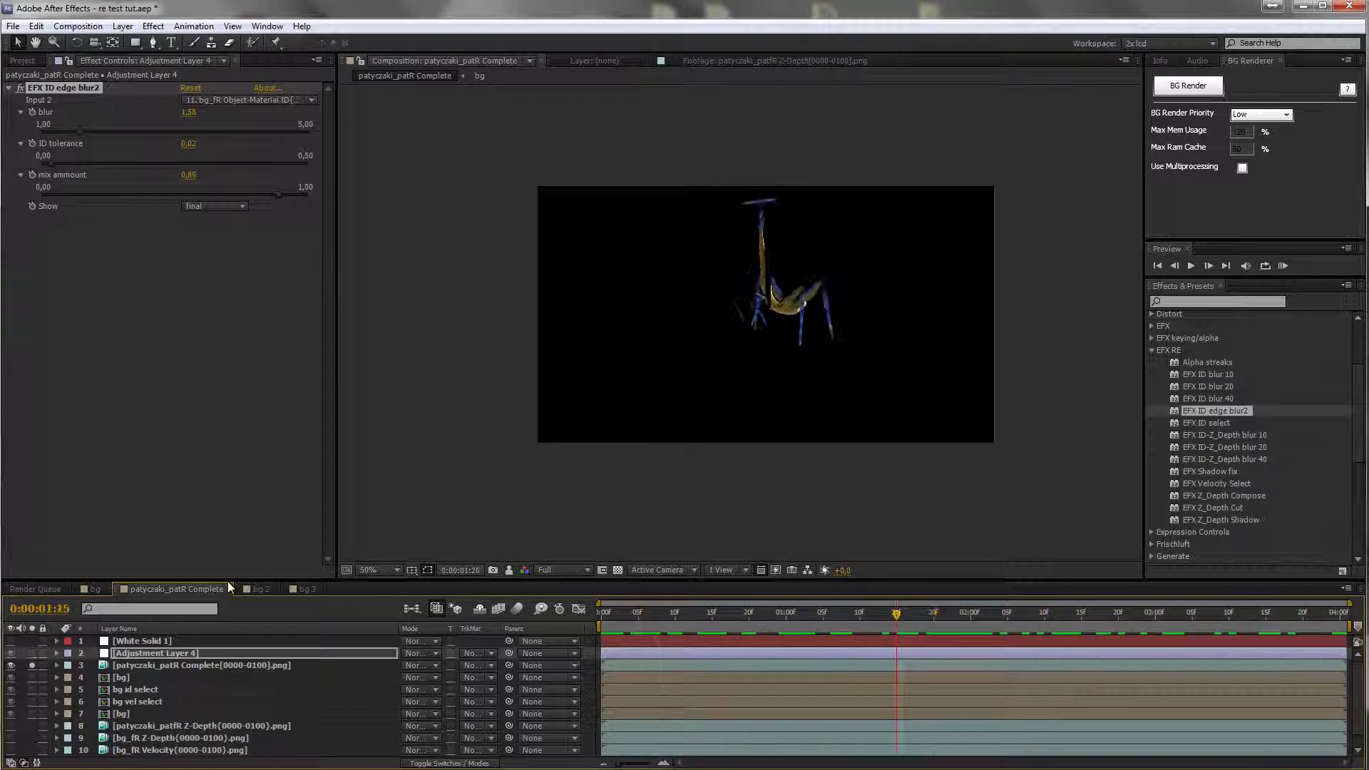
pyautogui.click(32, 665)
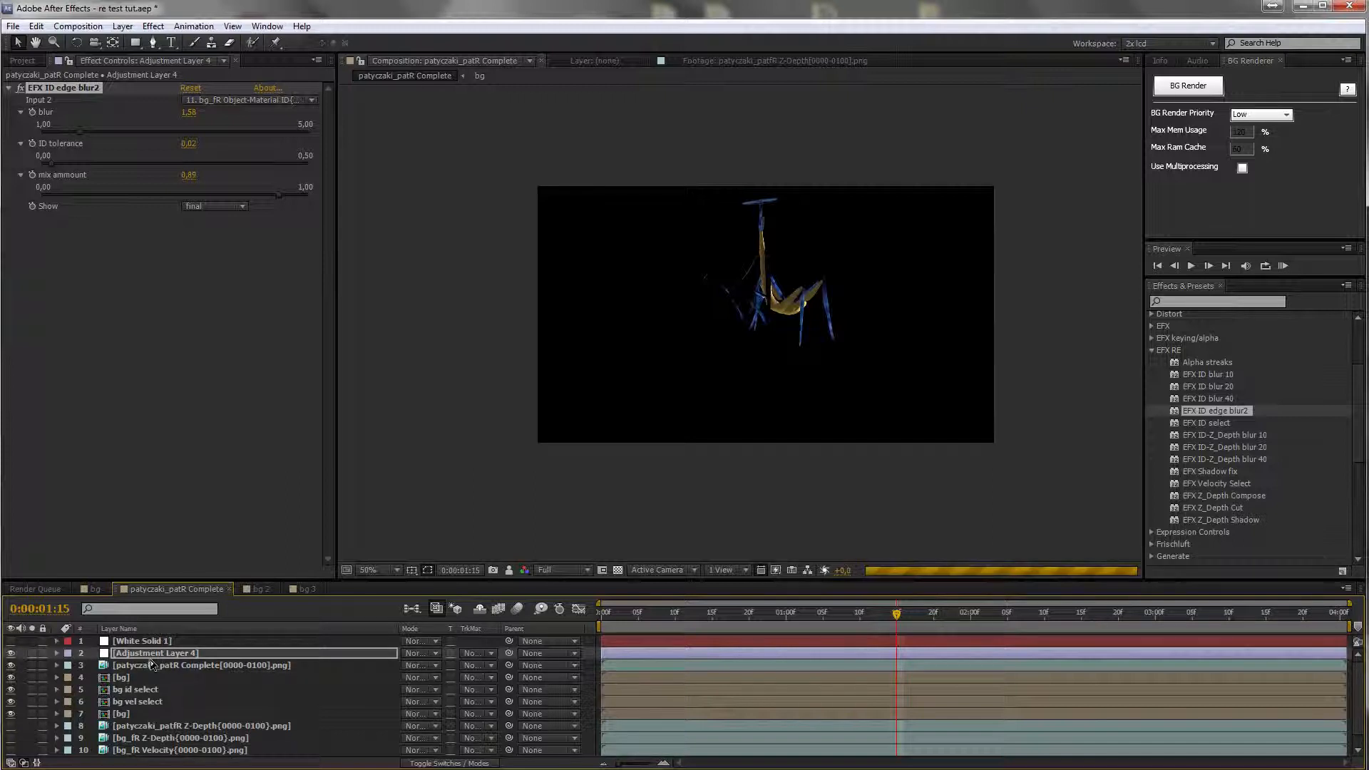
# Step: Apply the EFX Z_Depth Compose effect to the patyczaki_patR Complete layer
pyautogui.click(8, 87)
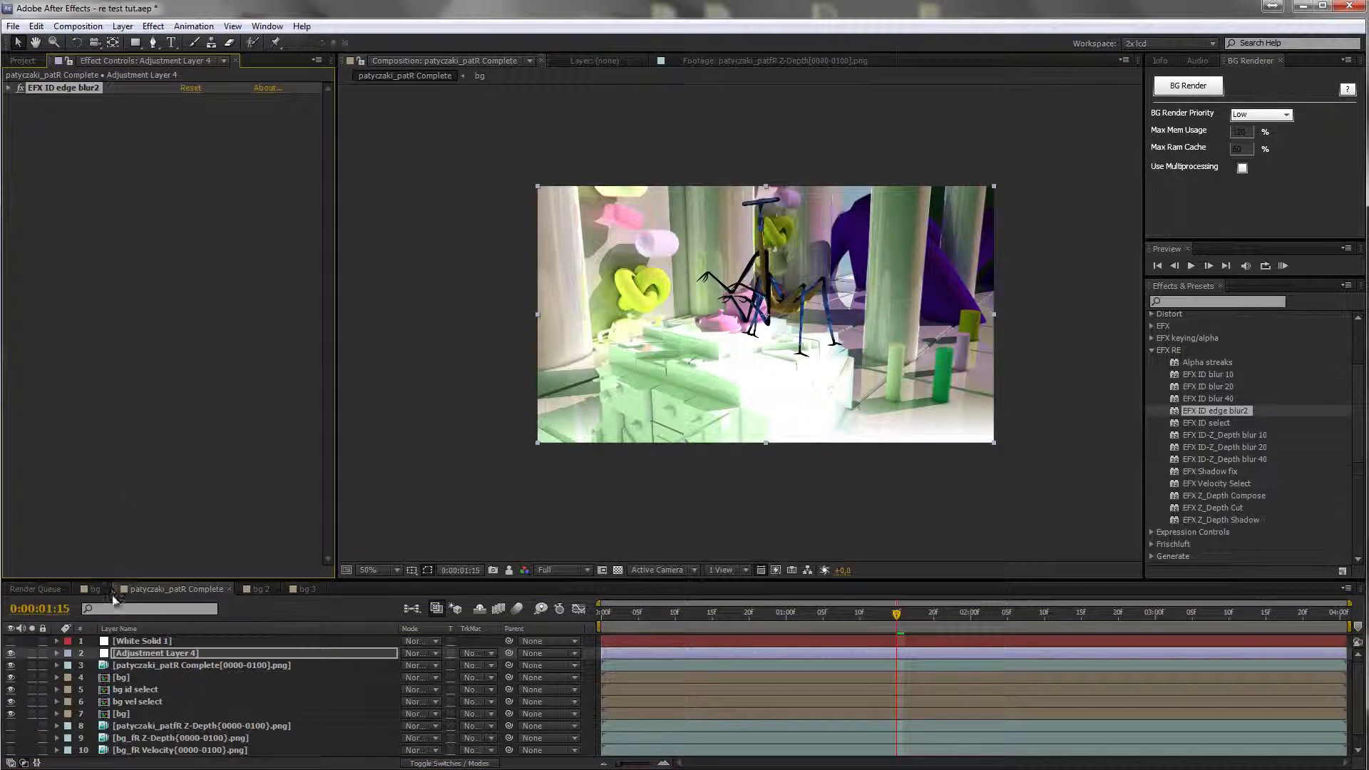
pyautogui.click(146, 665)
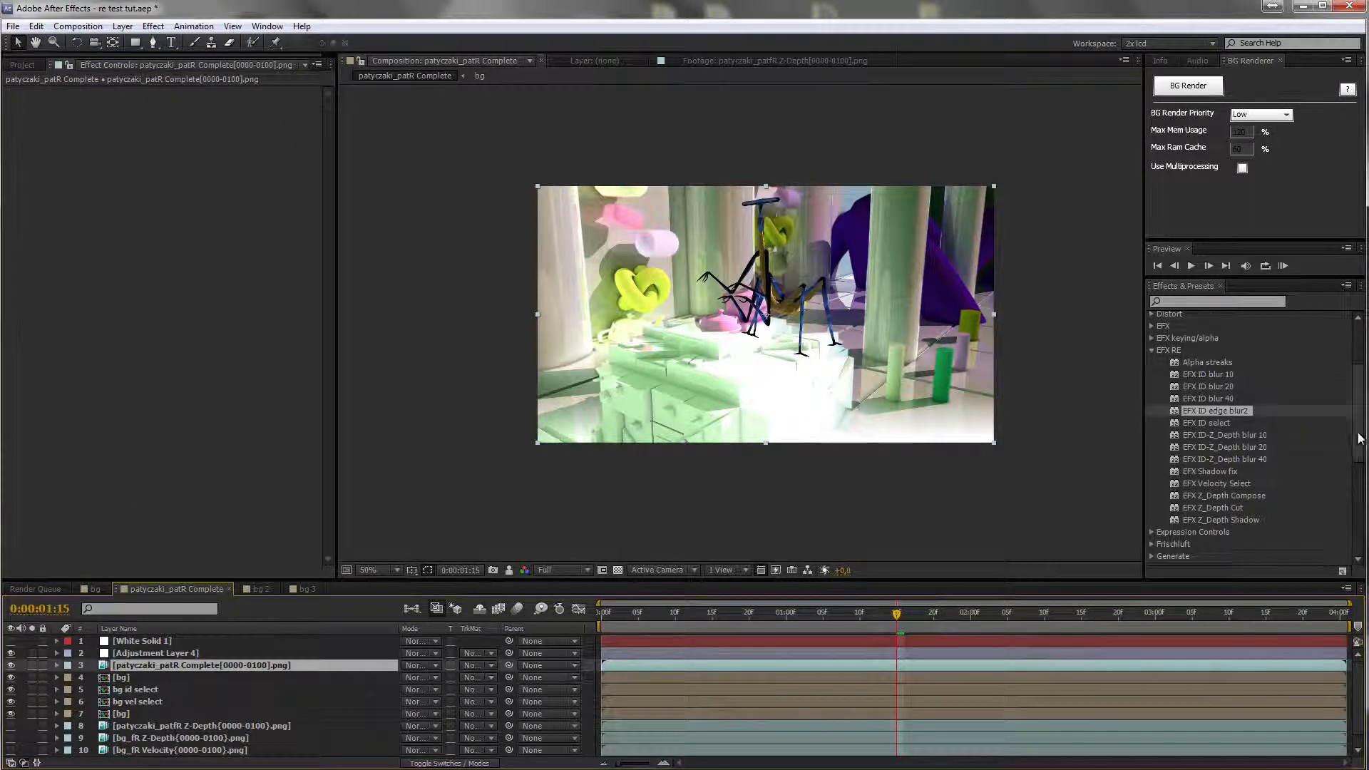
pyautogui.scroll(-1, 1359, 438)
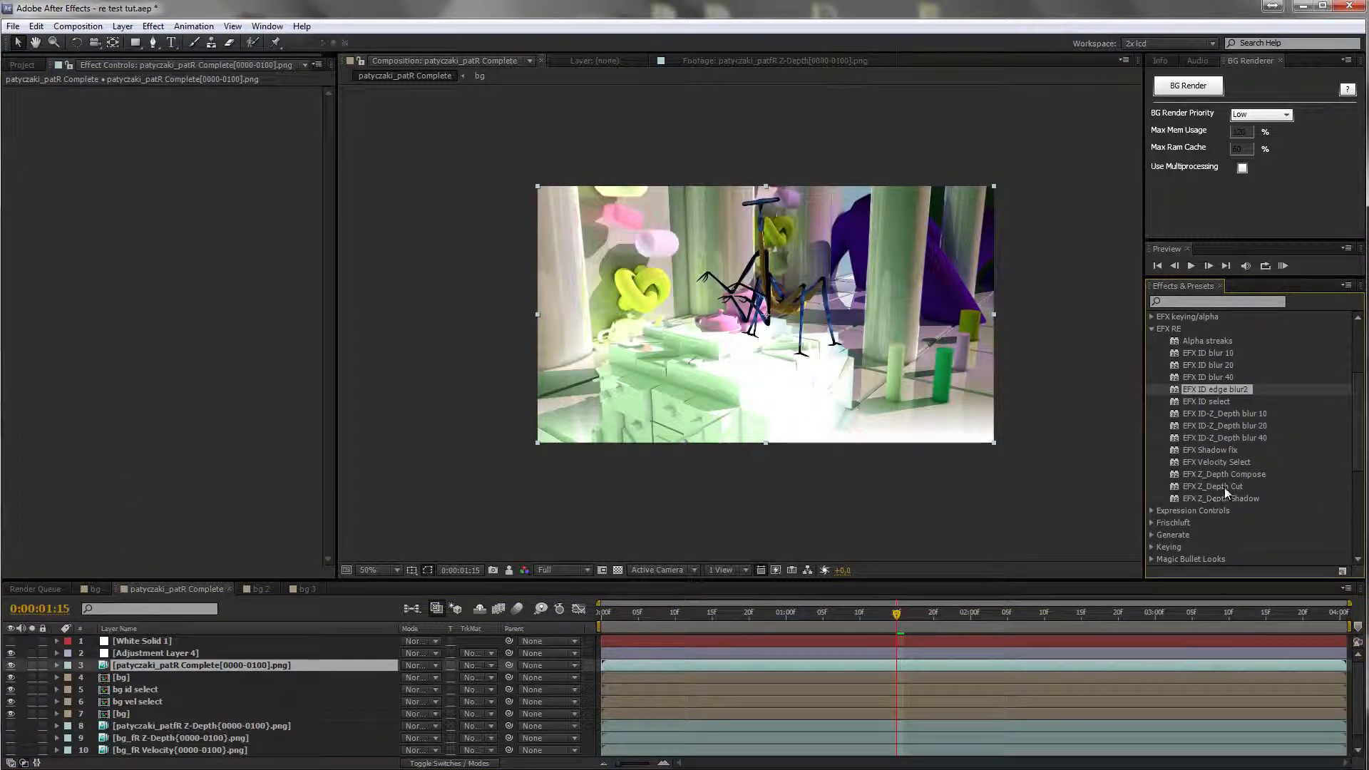
pyautogui.moveTo(1224, 475); pyautogui.dragTo(200, 184)
# Step: Set Input 2 of EFX Z_Depth Compose to patyczaki_patfR Z-Depth and Input 3 to bg_fR Z-Depth
pyautogui.click(217, 103)
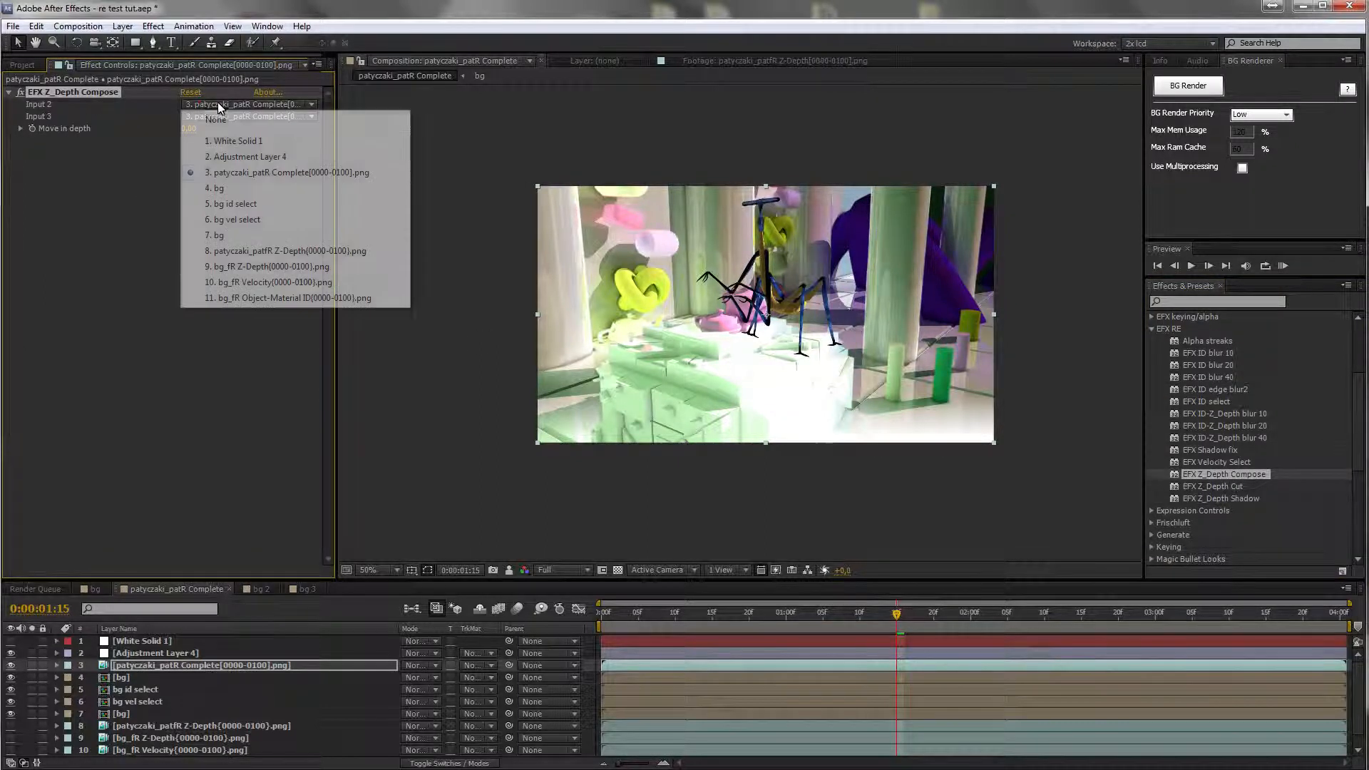
pyautogui.click(291, 251)
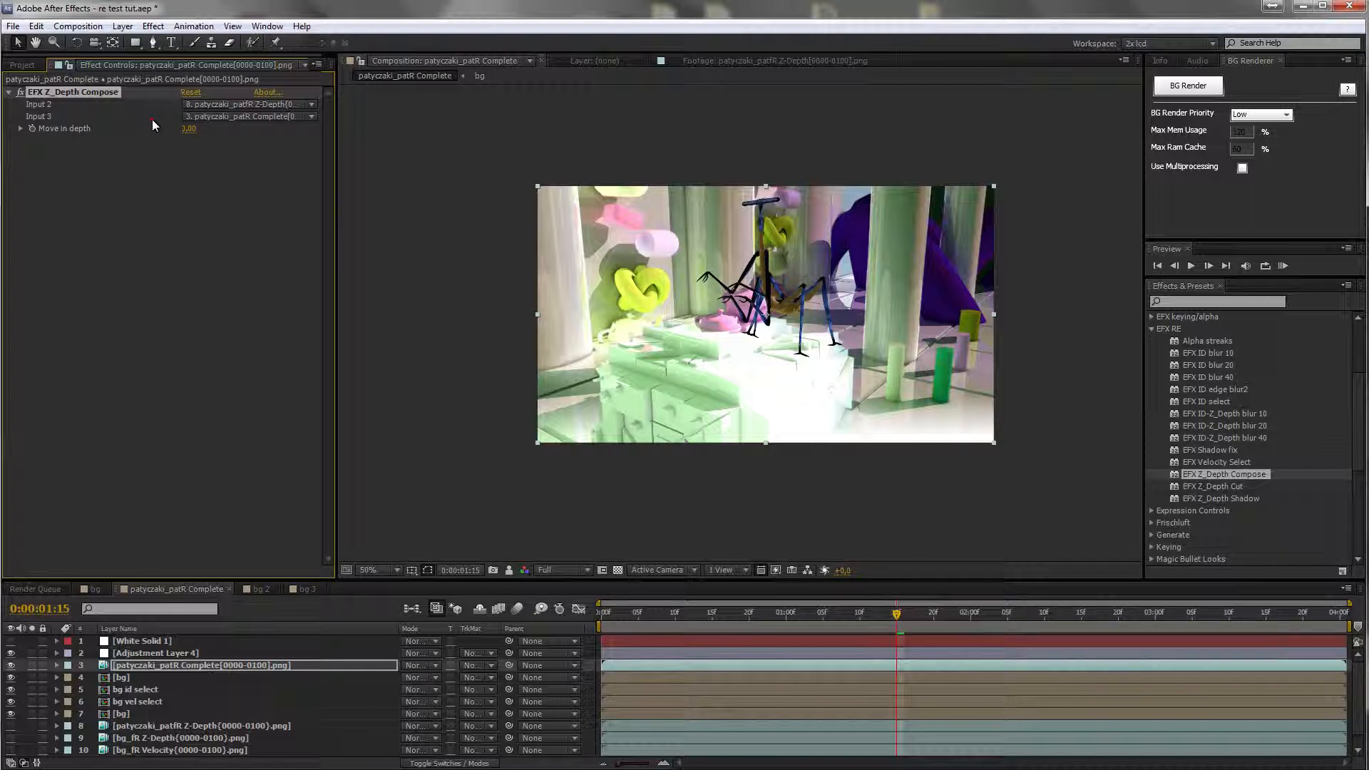
pyautogui.click(229, 116)
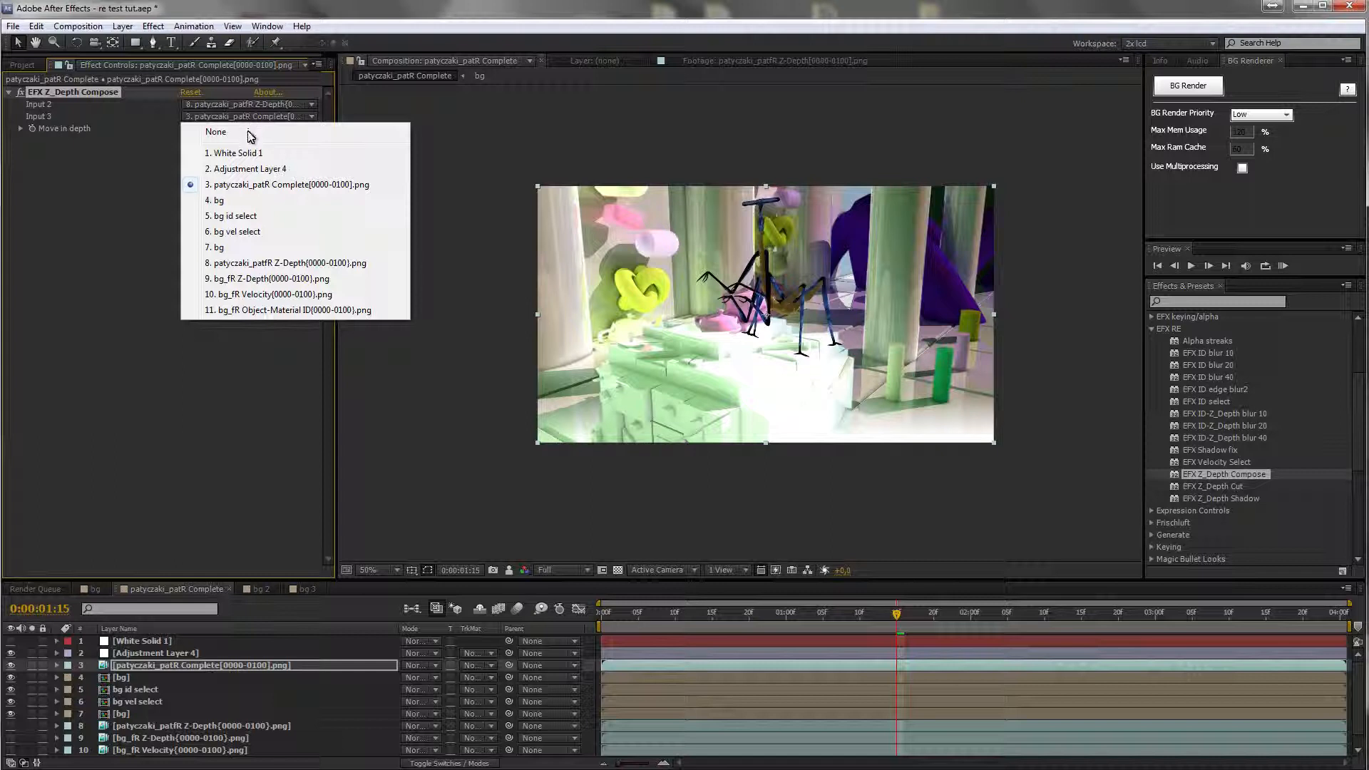
pyautogui.click(281, 278)
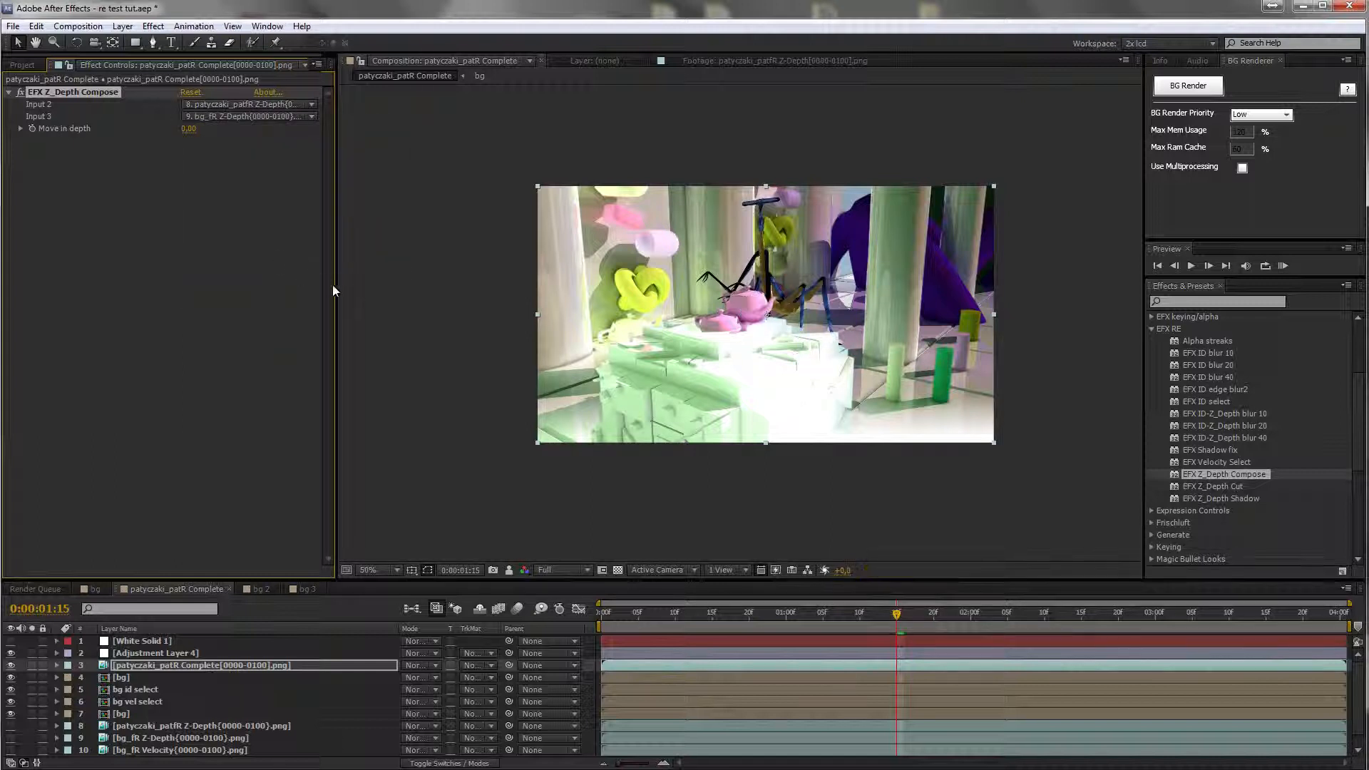
# Step: Move to 0:00:00:13 and hide the upper bg, bg id select and bg vel select layers
pyautogui.scroll(1, 780, 388)
pyautogui.click(697, 613)
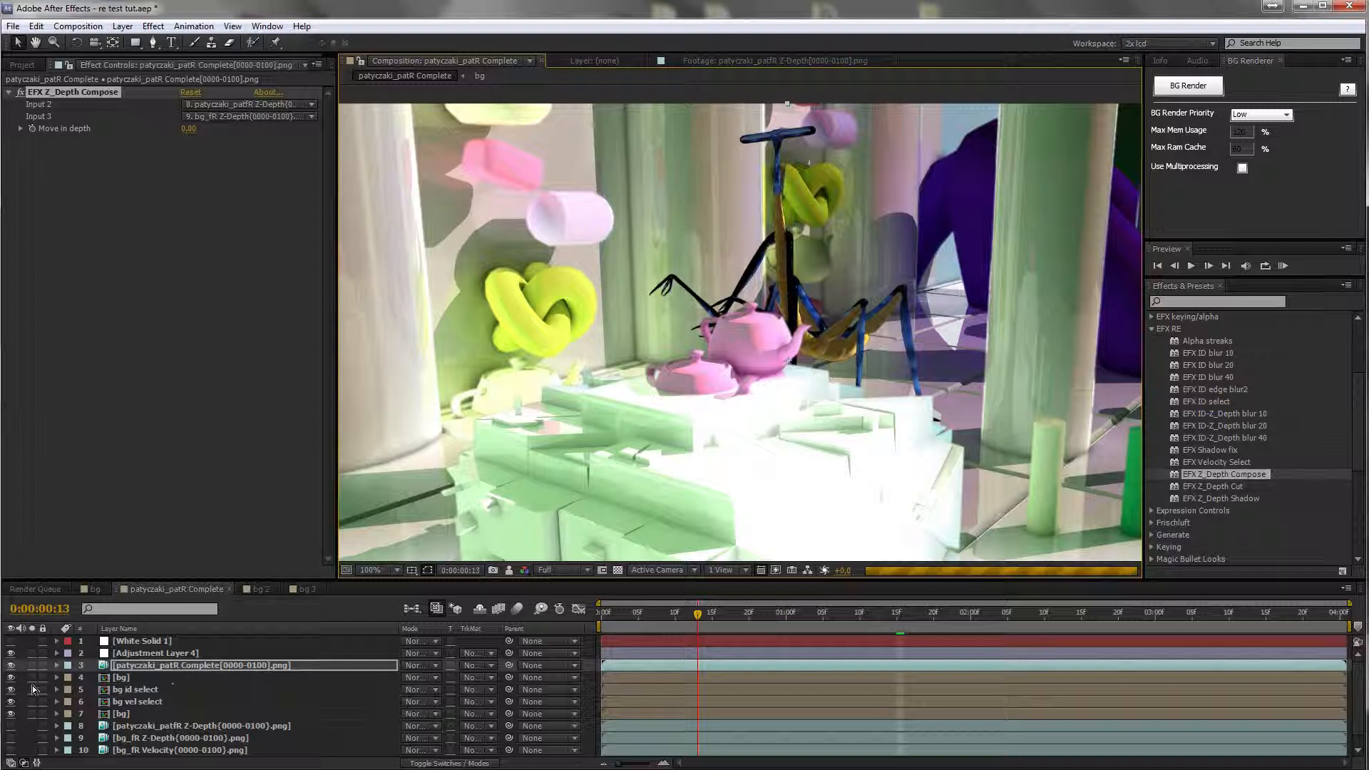
pyautogui.click(11, 680)
pyautogui.click(12, 690)
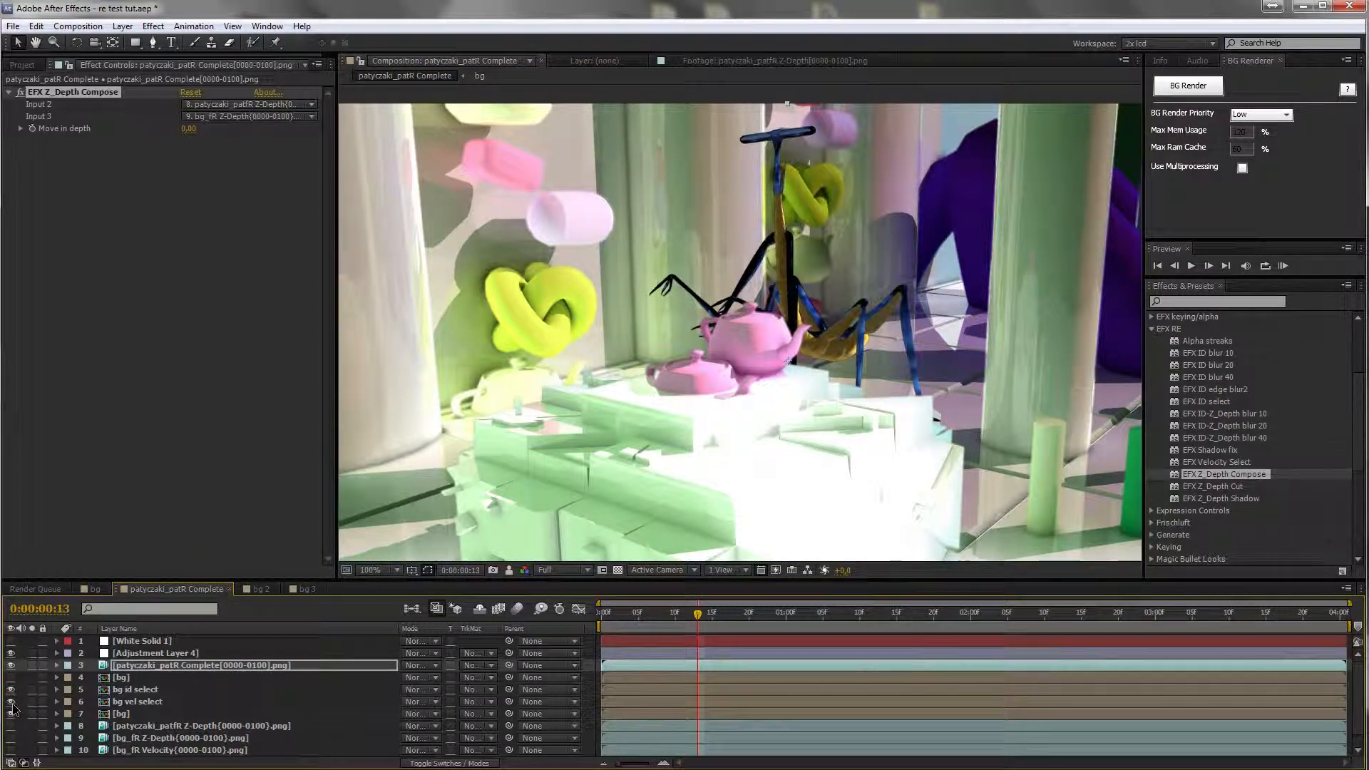
pyautogui.click(10, 703)
# Step: Check how the character sits among the scene objects at frames from 0:00:00:17 to 0:00:02:04
pyautogui.moveTo(702, 615); pyautogui.dragTo(726, 615)
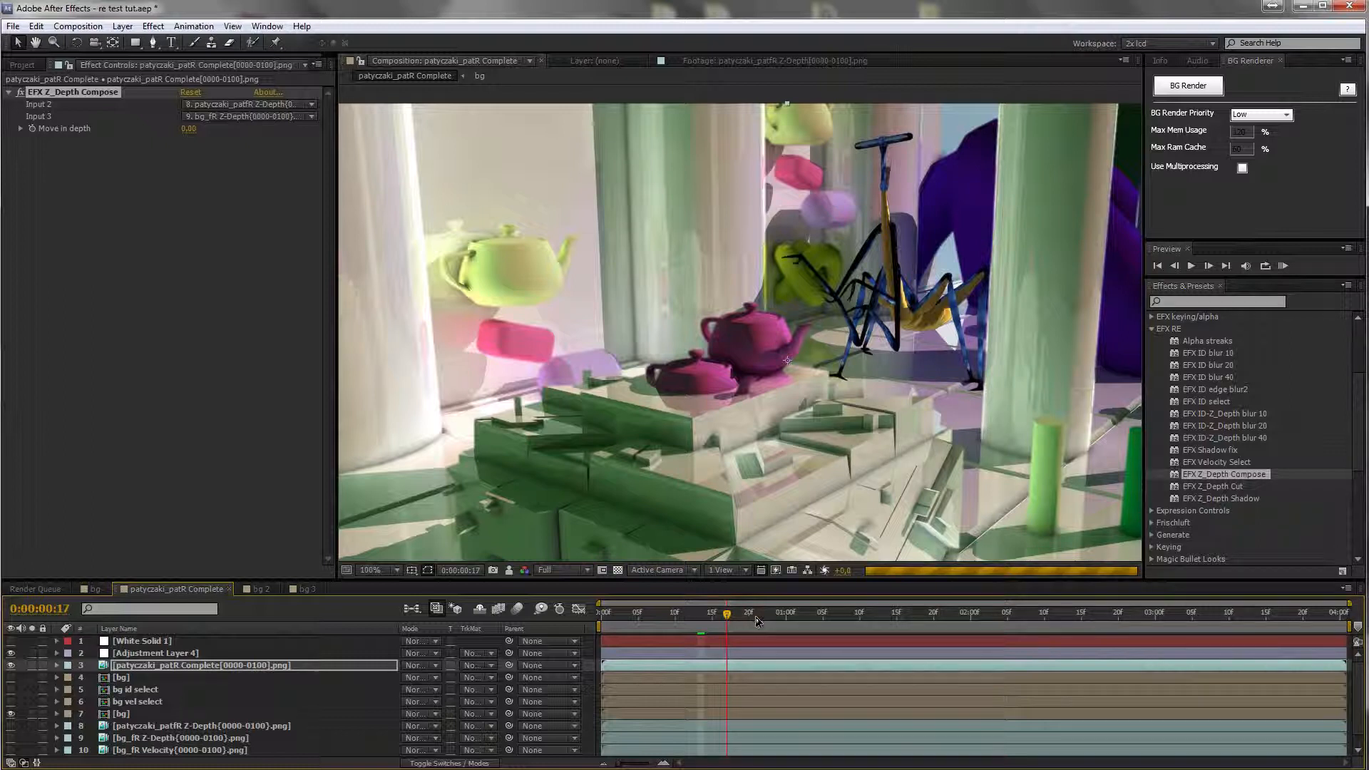
pyautogui.click(785, 615)
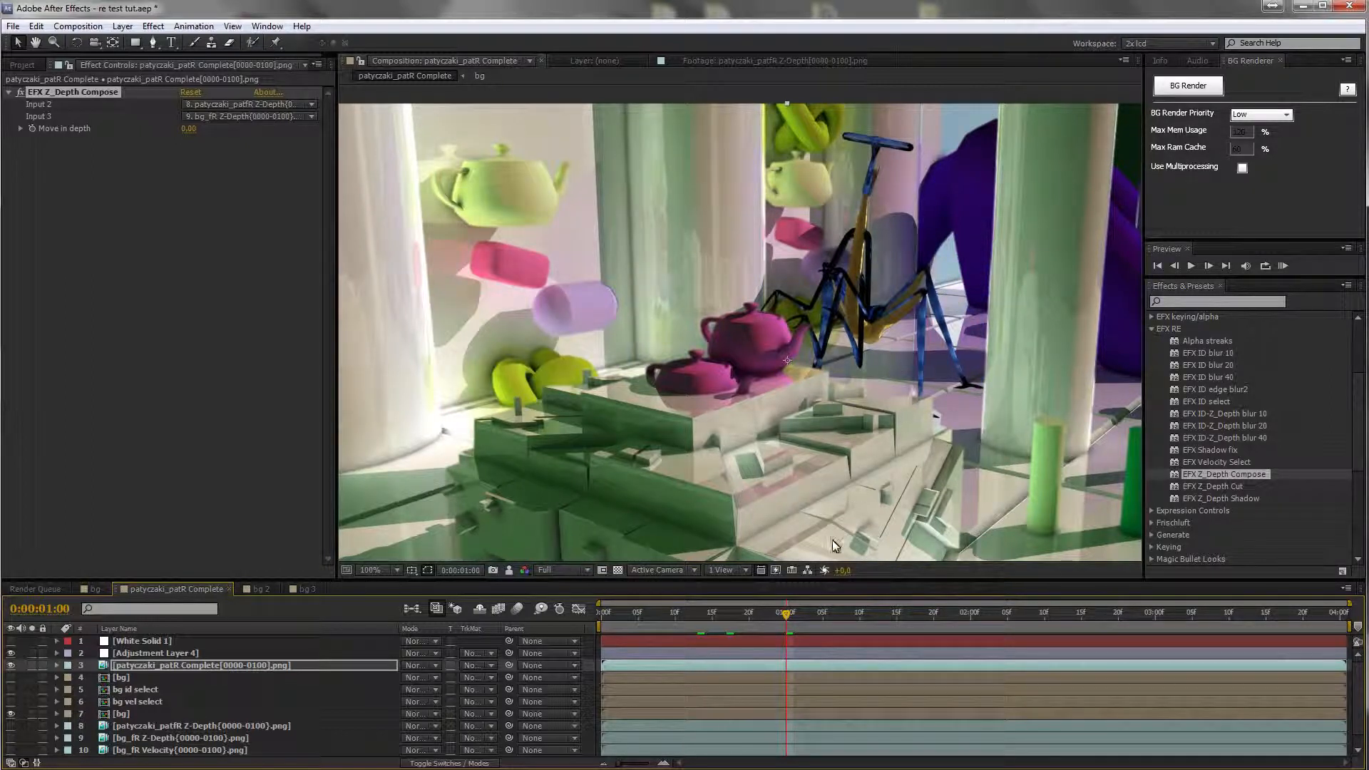
pyautogui.click(845, 613)
pyautogui.click(918, 614)
pyautogui.click(999, 613)
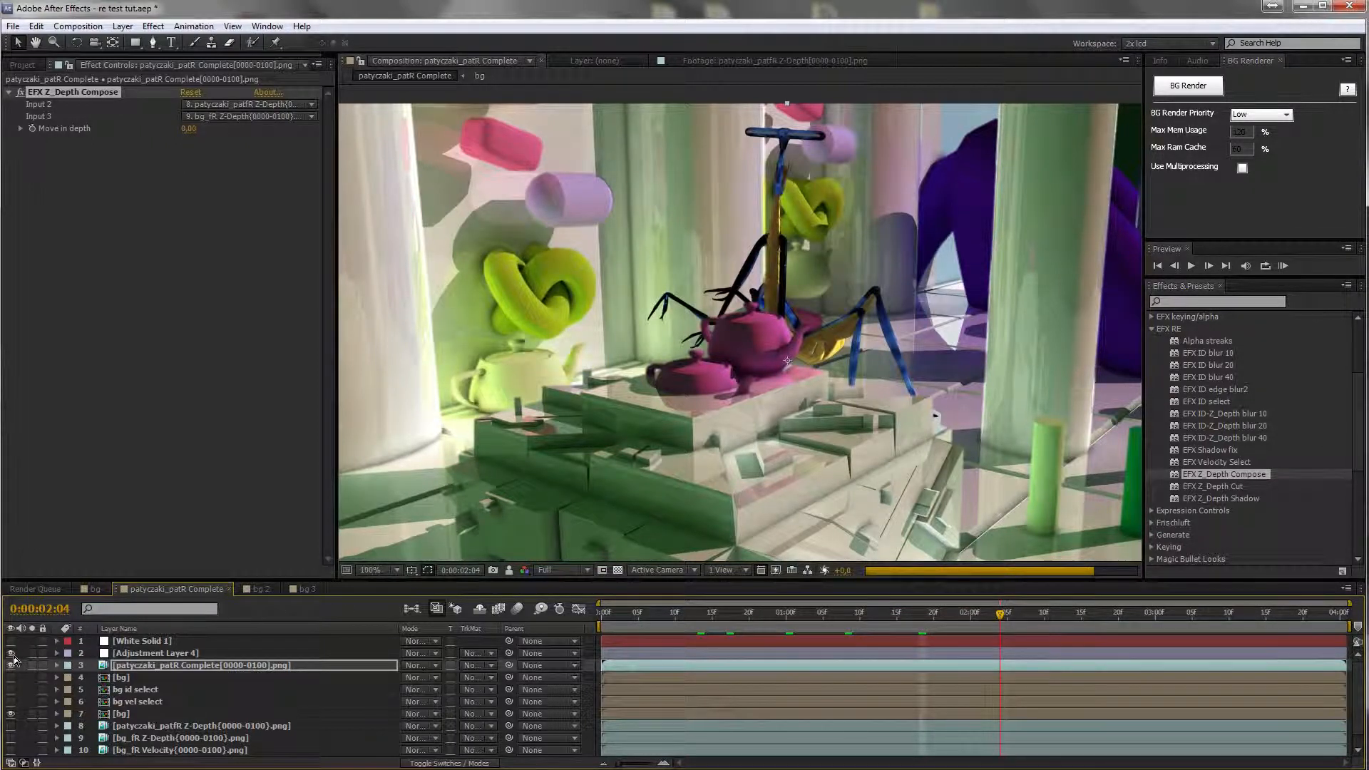
# Step: Hide Adjustment Layer 4 and check the depth composite at frames from 0:00:02:06 to 0:00:03:05
pyautogui.click(1021, 618)
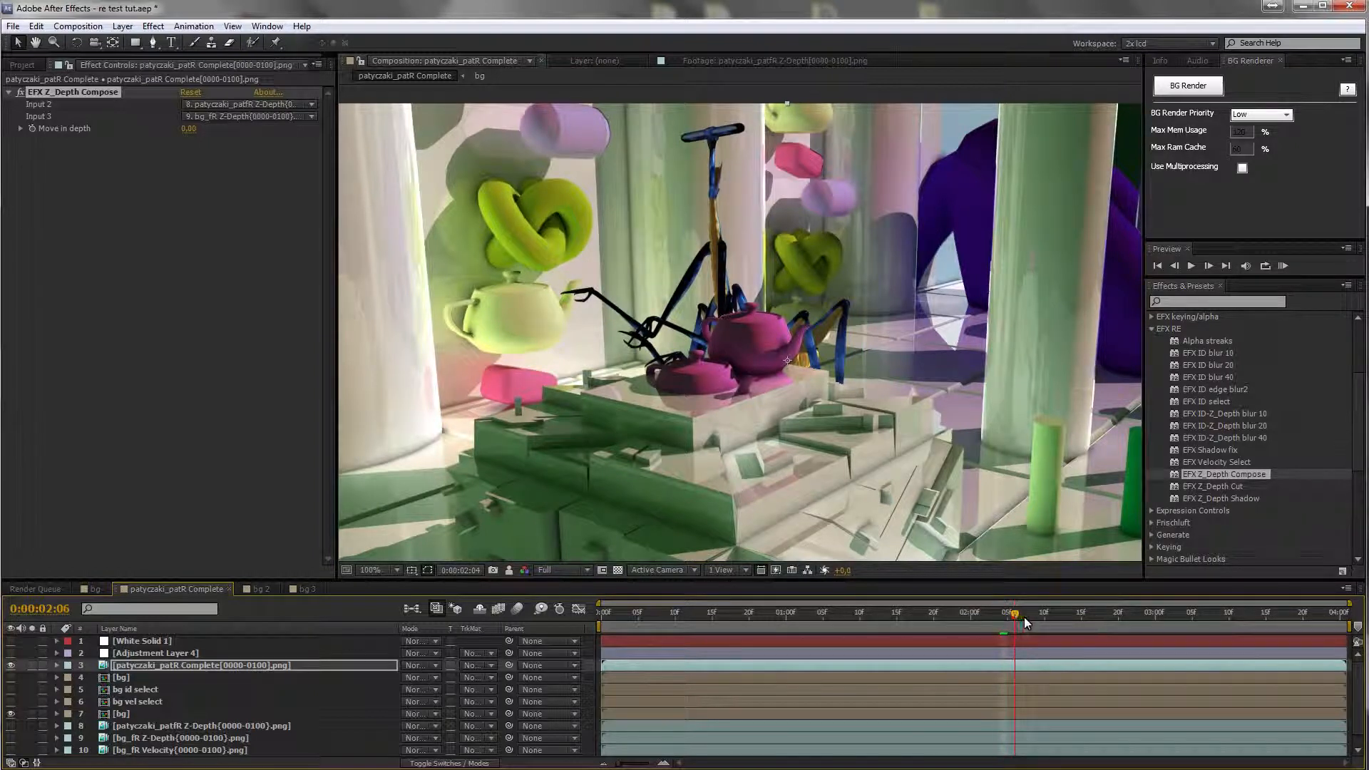
pyautogui.click(1029, 620)
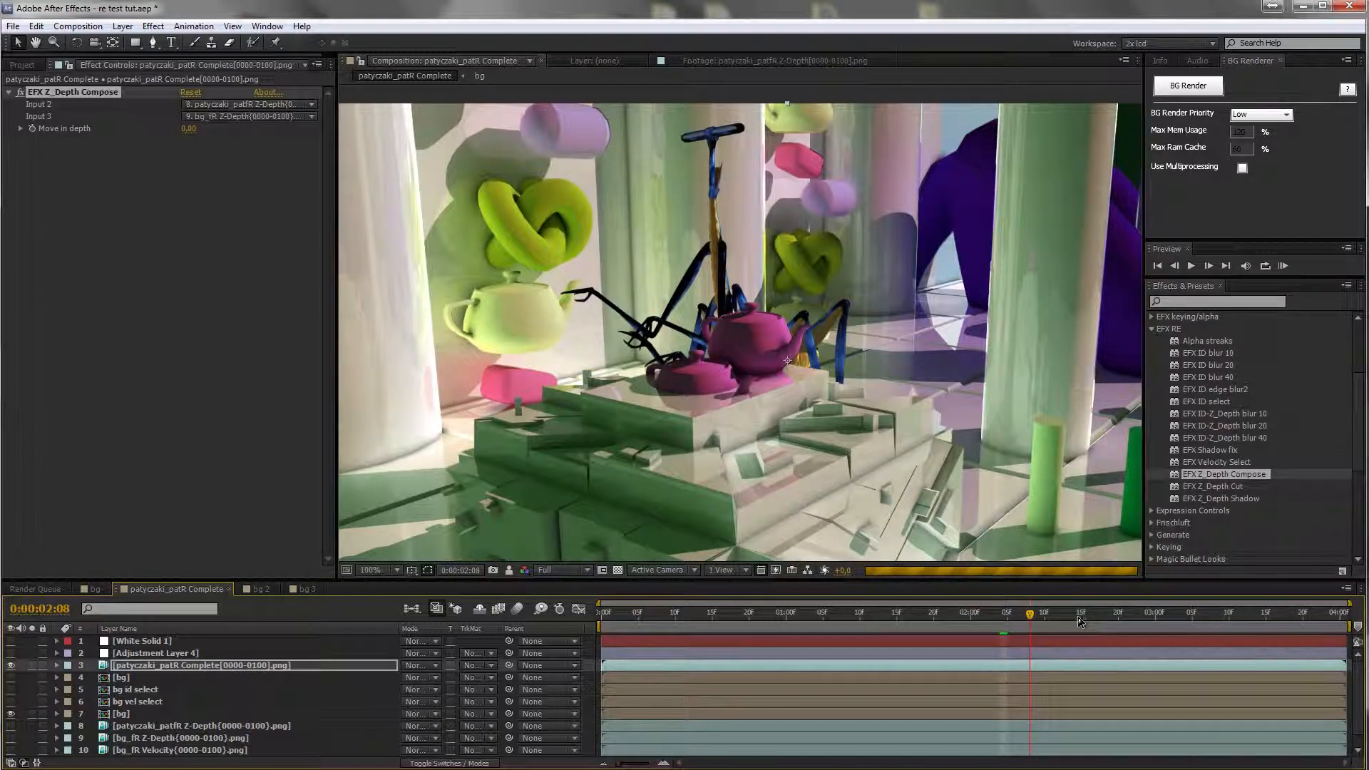
pyautogui.click(1106, 617)
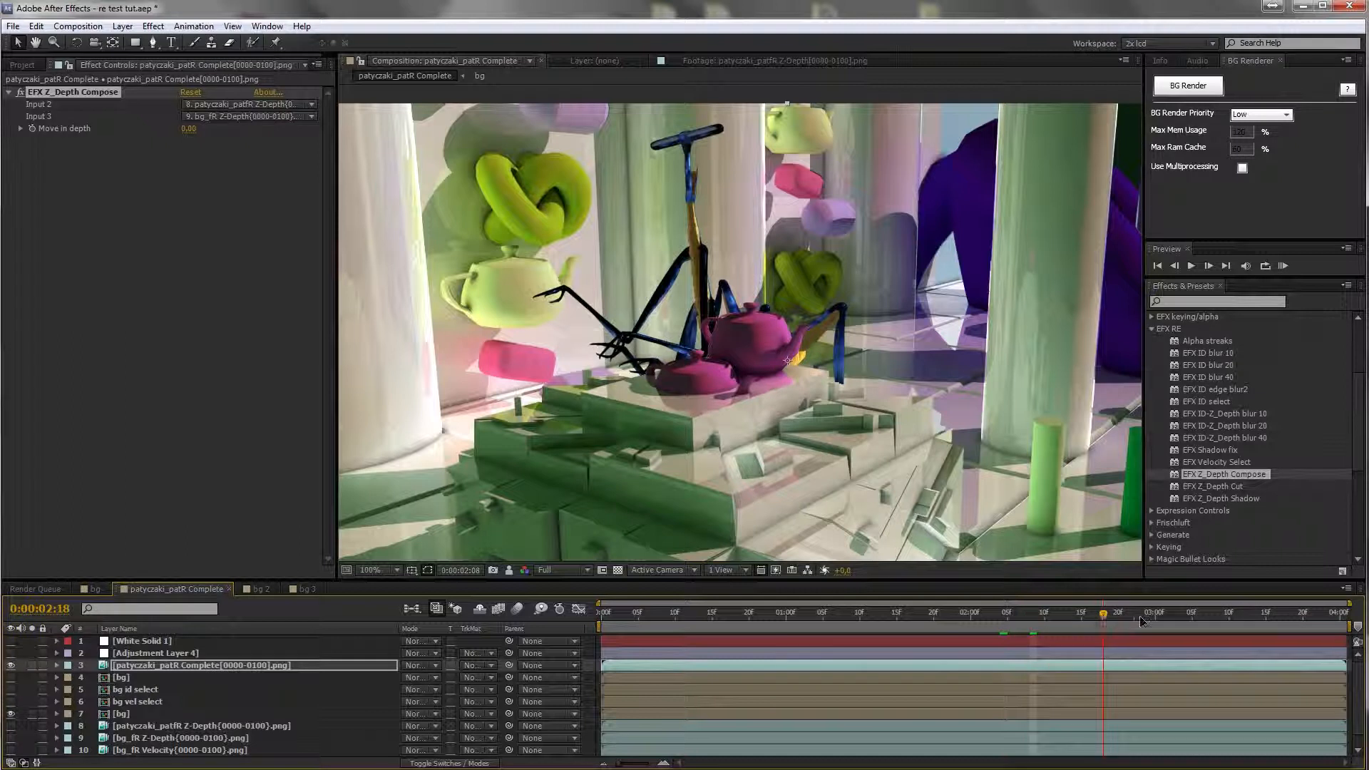
pyautogui.click(1194, 616)
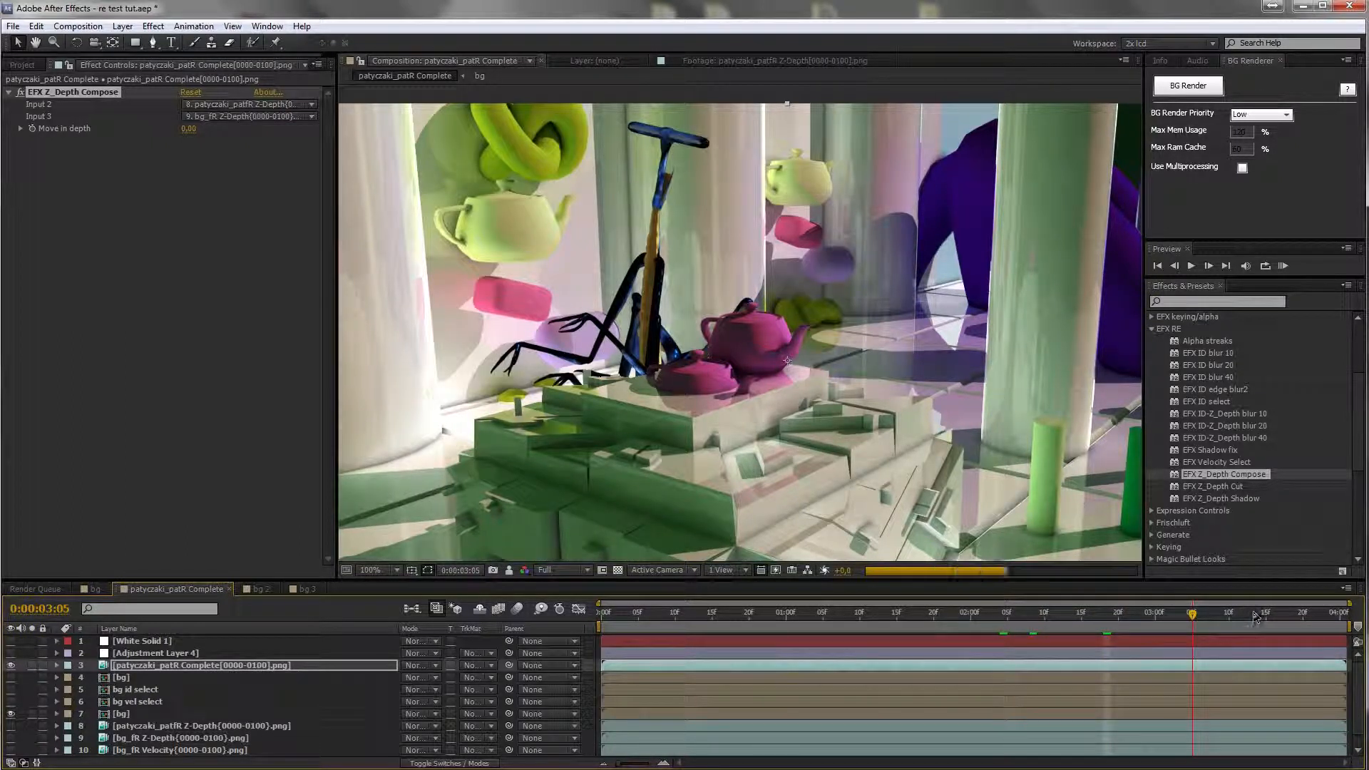
pyautogui.scroll(-2, 761, 348)
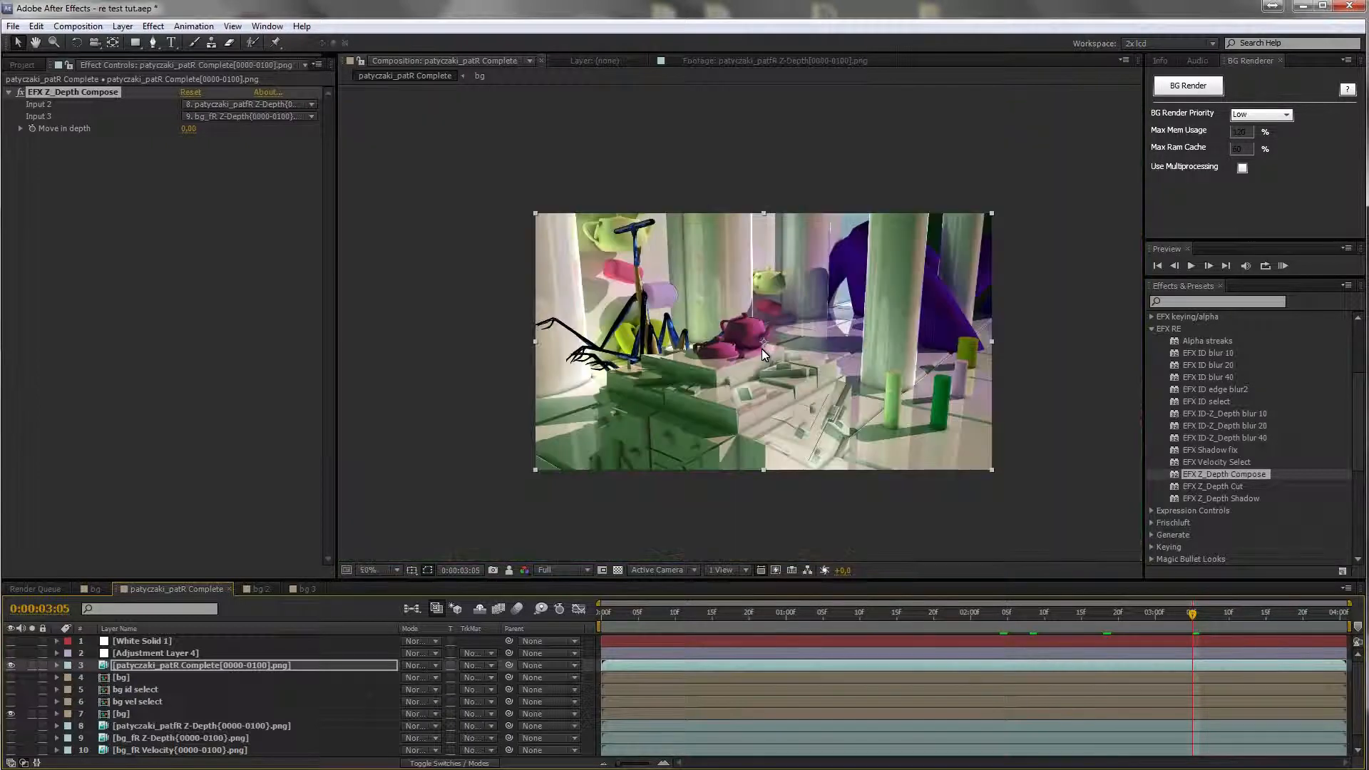
# Step: Examine the whole frame at 0:00:03:11, 0:00:03:16 and 0:00:03:22, then return to 0:00:03:11
pyautogui.click(1237, 615)
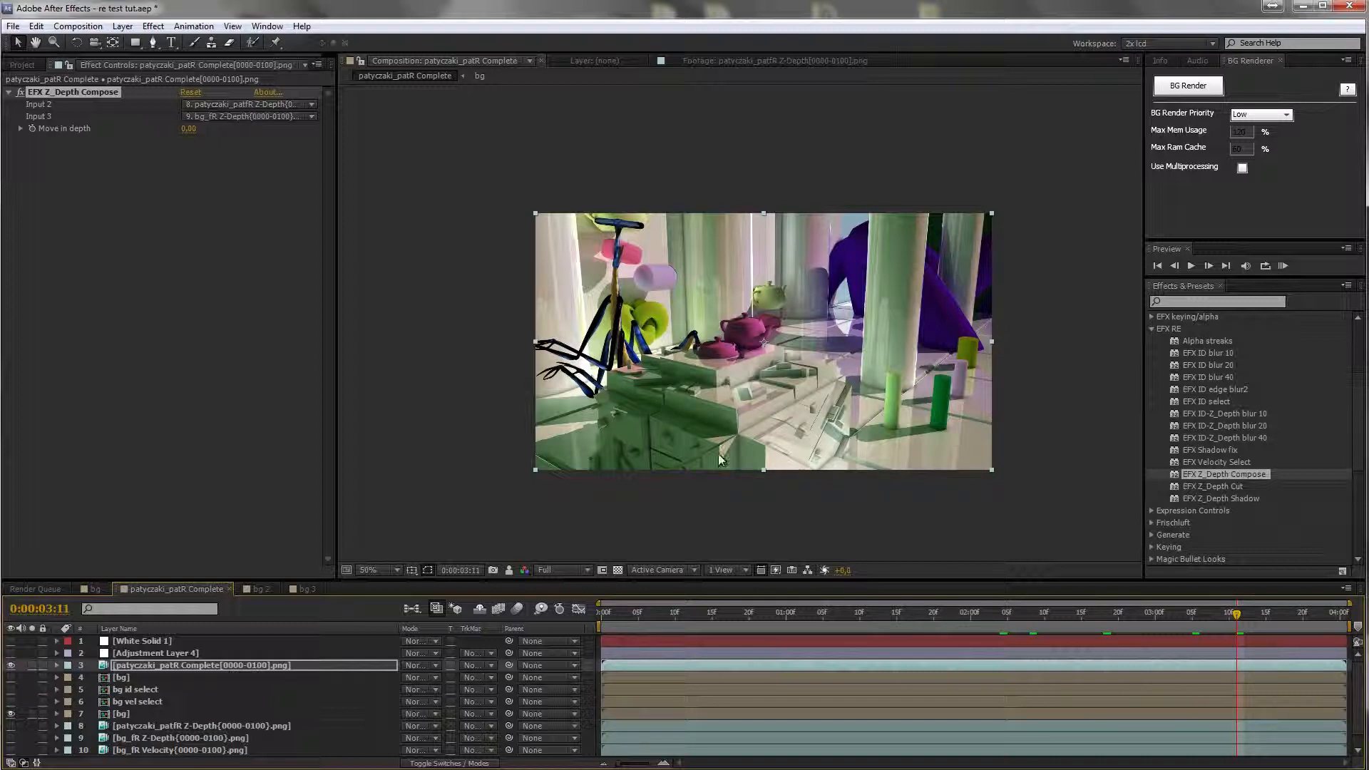
pyautogui.click(1274, 612)
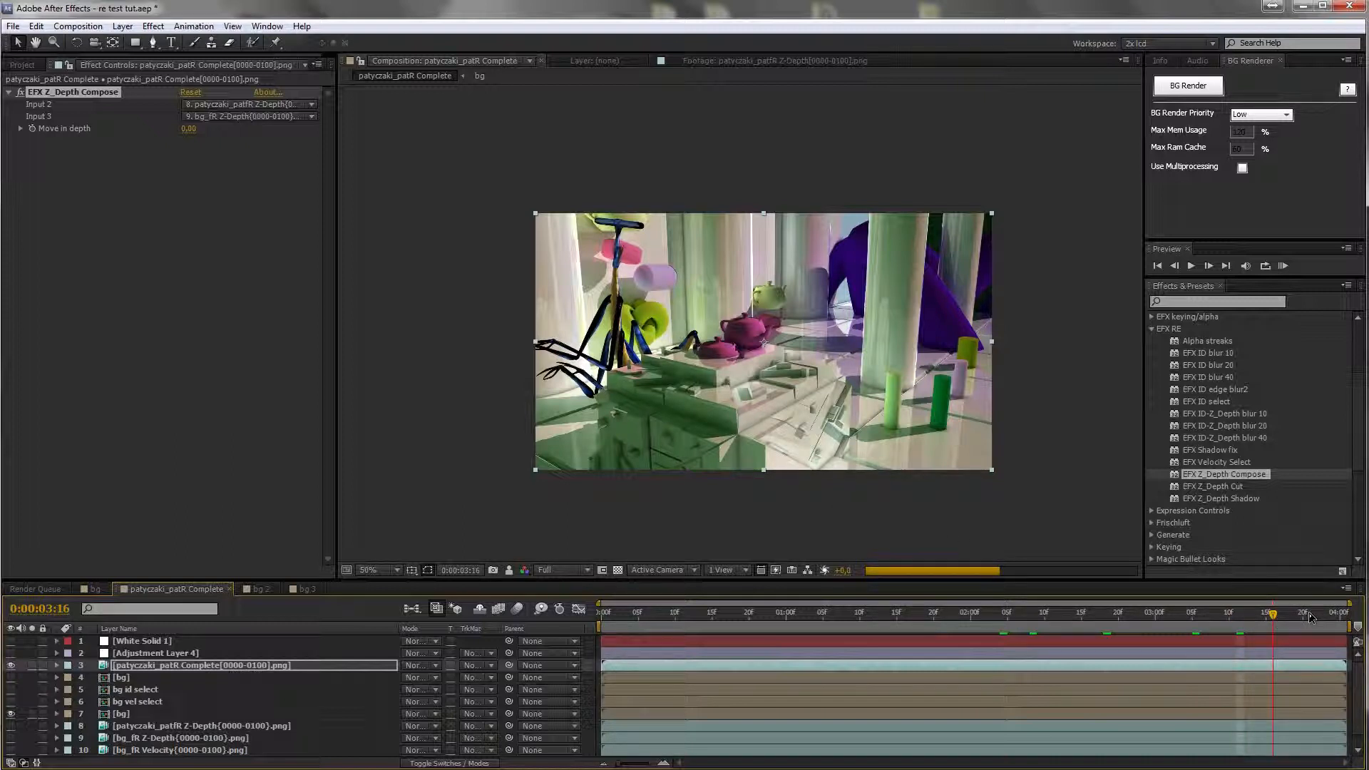
pyautogui.click(1318, 615)
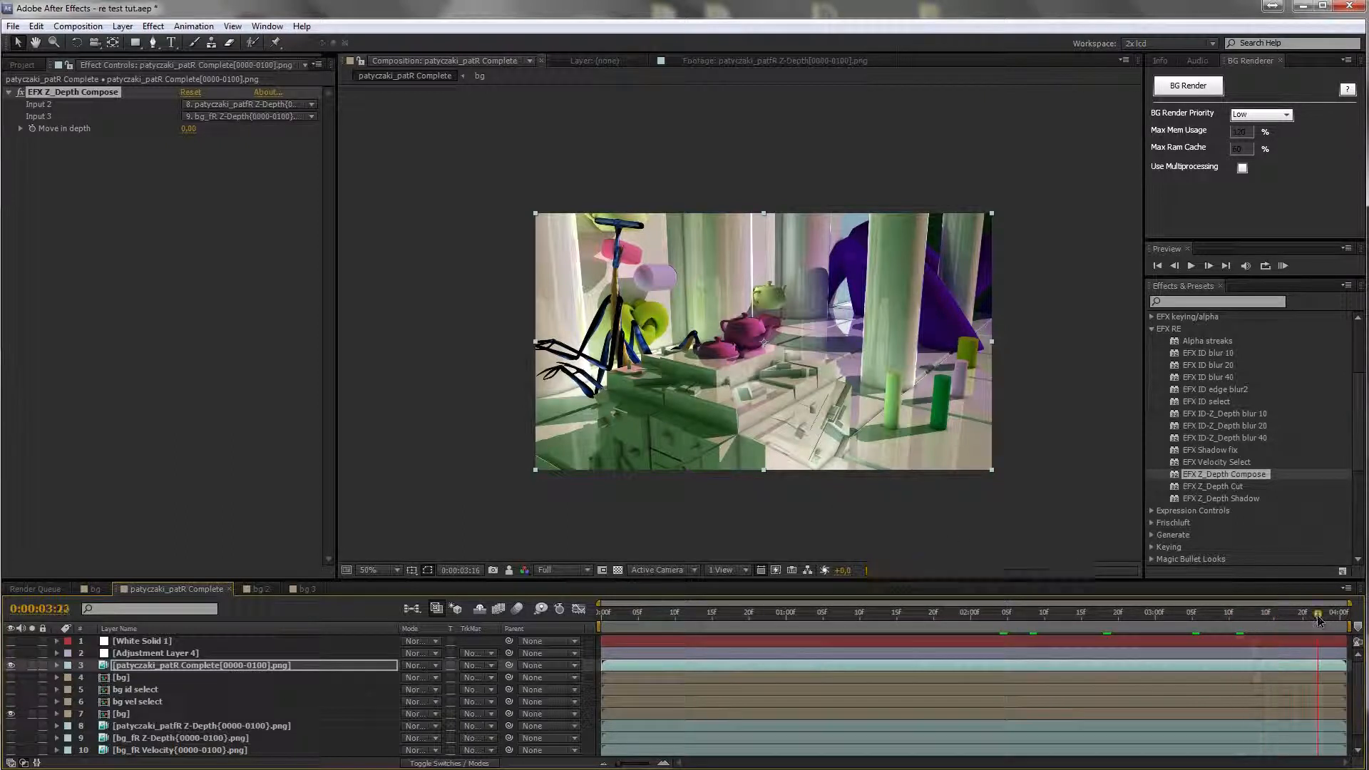
pyautogui.click(1276, 614)
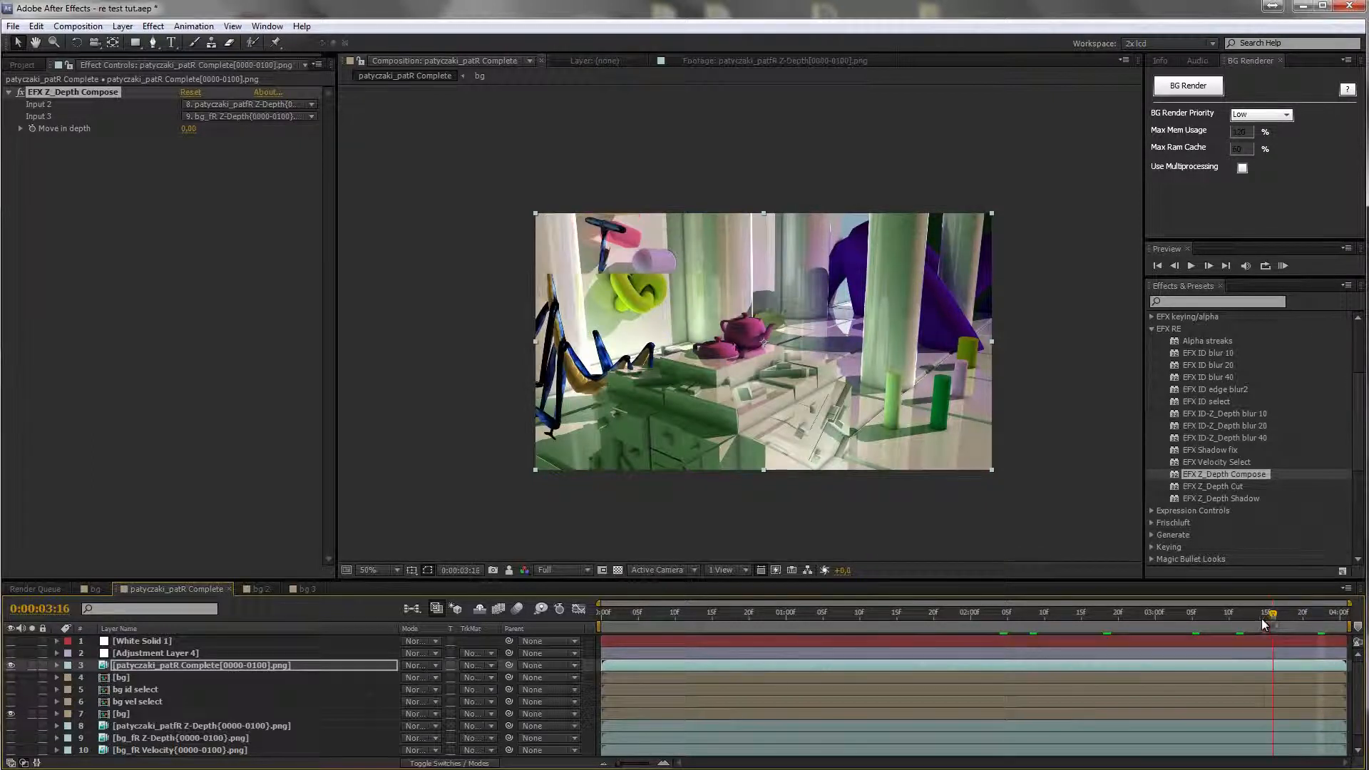
pyautogui.click(1237, 615)
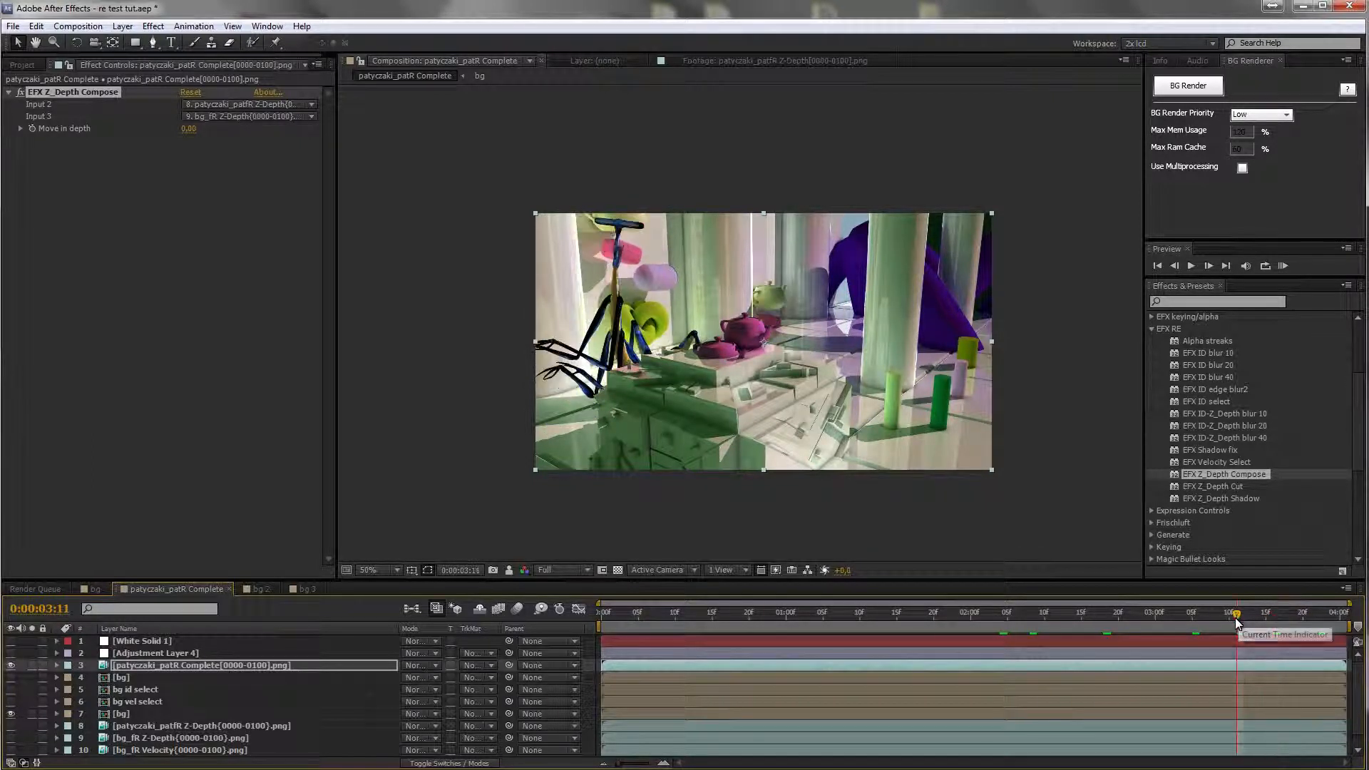
# Step: Try Move in depth of EFX Z_Depth Compose at 0.07, then lower it to about -0.04
pyautogui.click(56, 127)
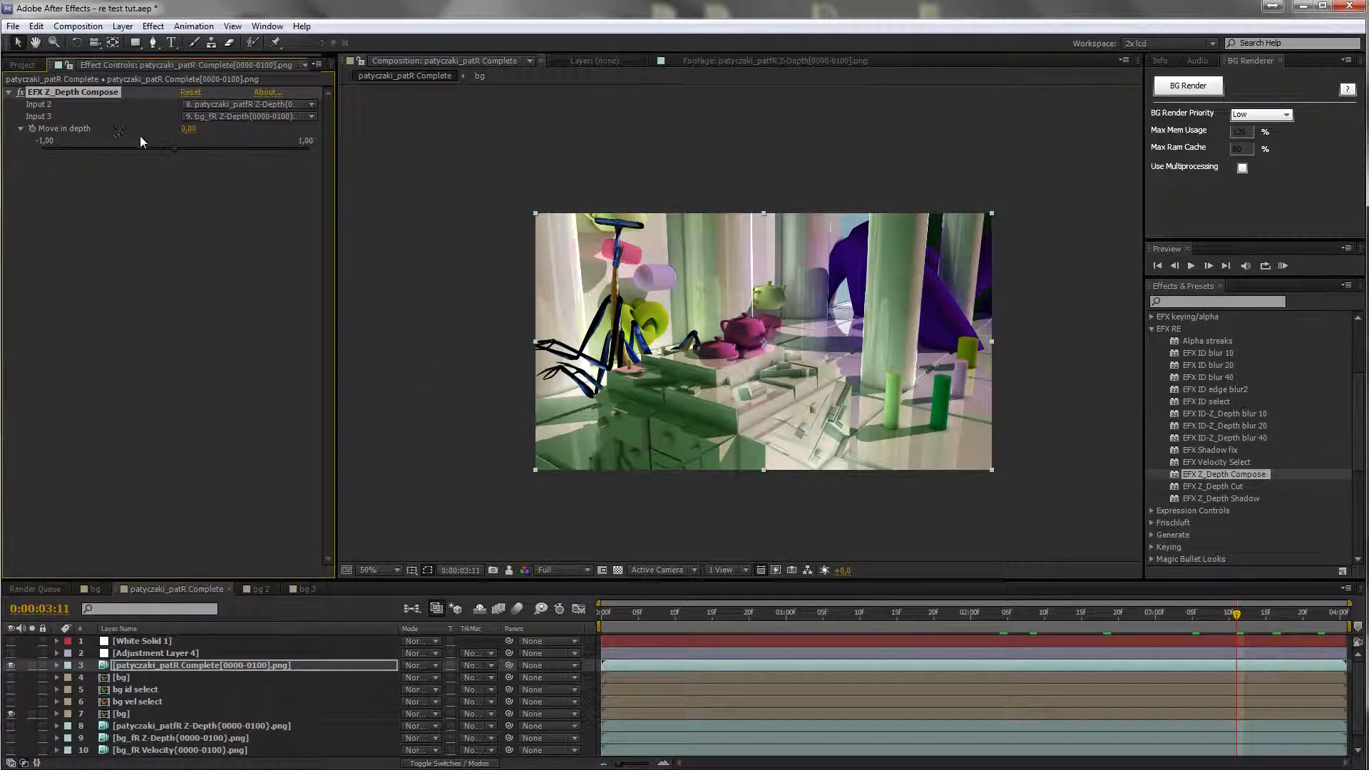
pyautogui.moveTo(179, 149); pyautogui.dragTo(185, 151)
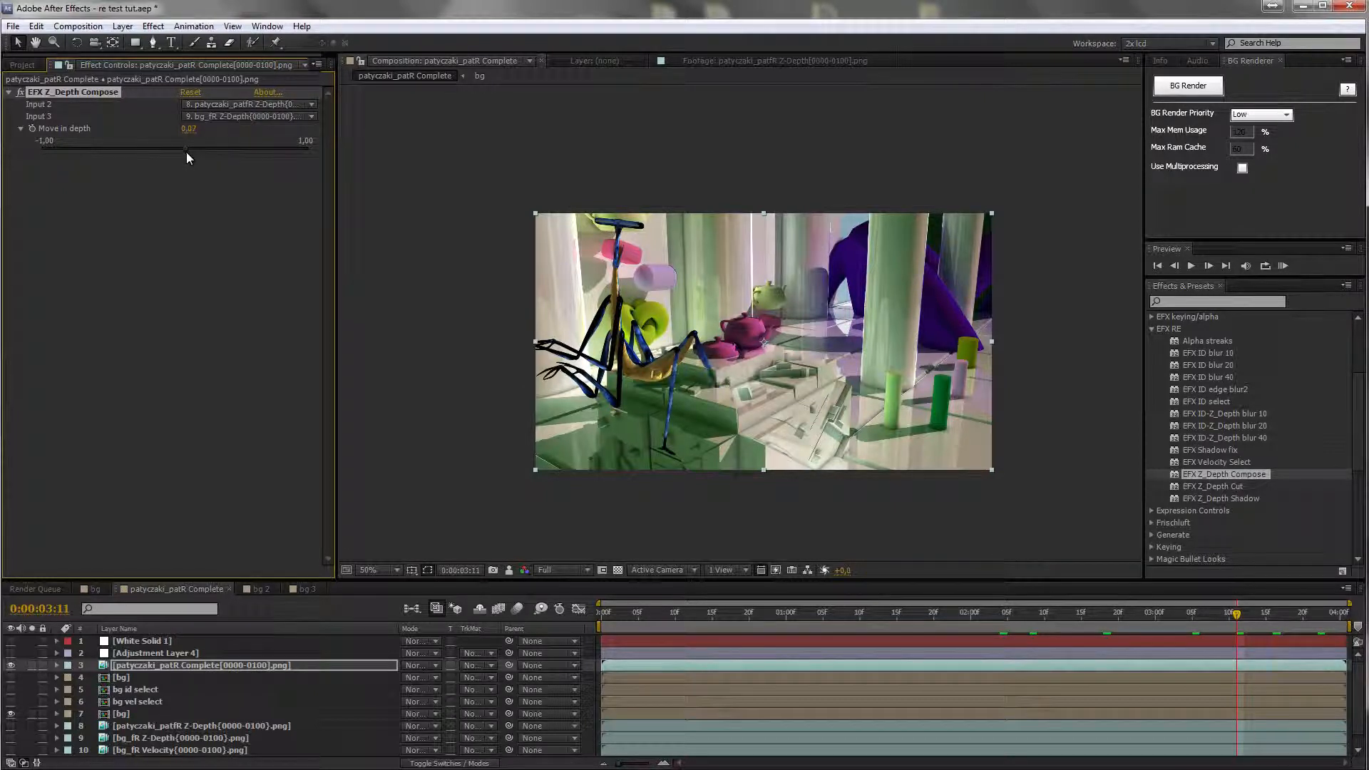
pyautogui.moveTo(190, 153)
pyautogui.mouseDown()
pyautogui.moveTo(147, 152)
pyautogui.moveTo(170, 155)
pyautogui.mouseUp()
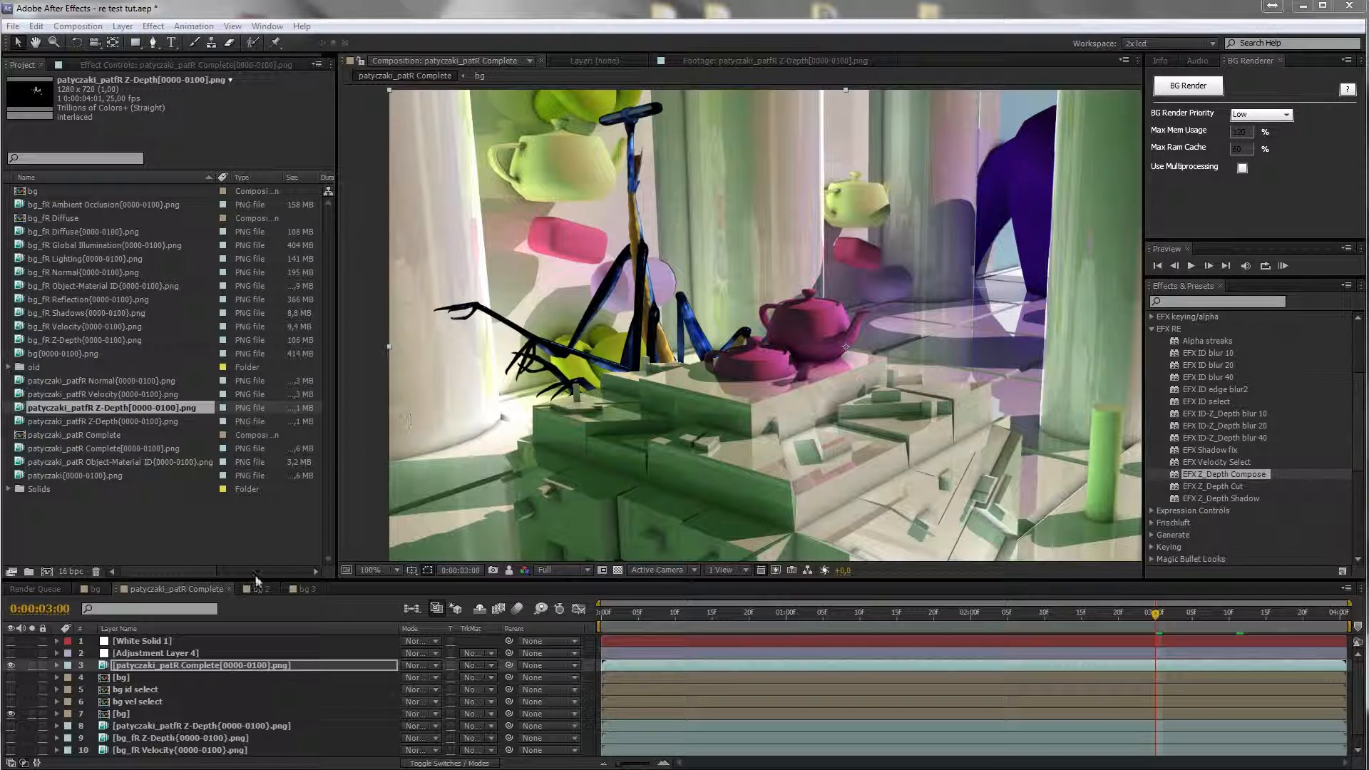
# Step: View the character layer soloed, unsolo it, and compare the edges of the two patyczaki_patfR Z-Depth footage items
pyautogui.click(31, 665)
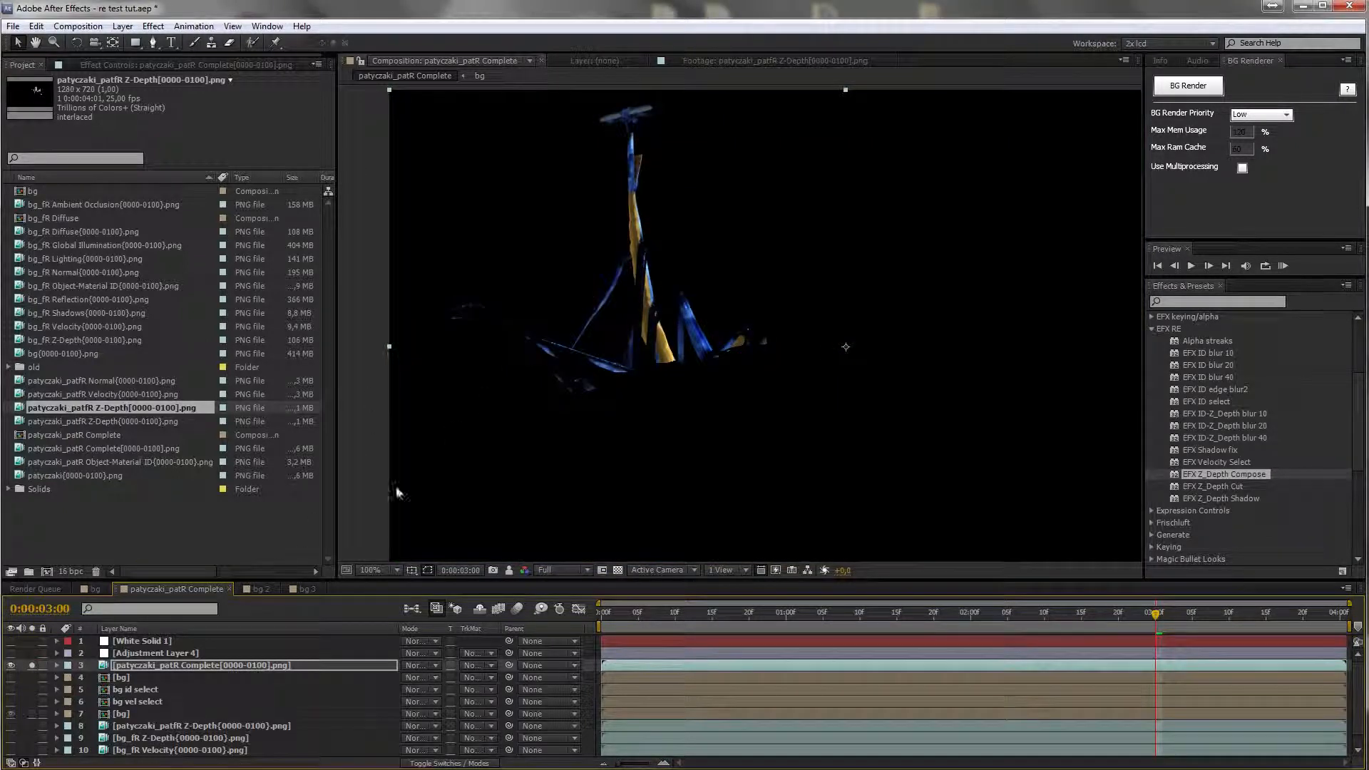
pyautogui.click(32, 666)
pyautogui.click(735, 61)
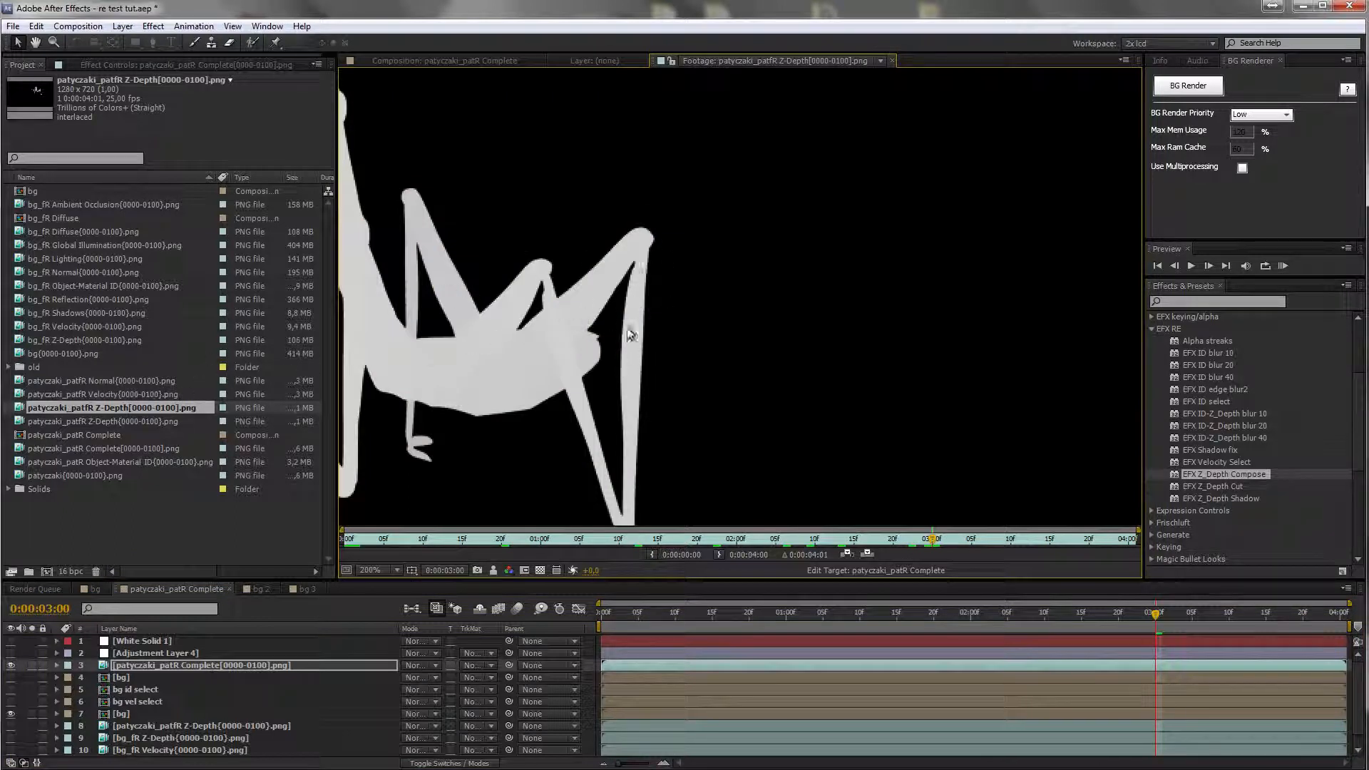
pyautogui.doubleClick(60, 421)
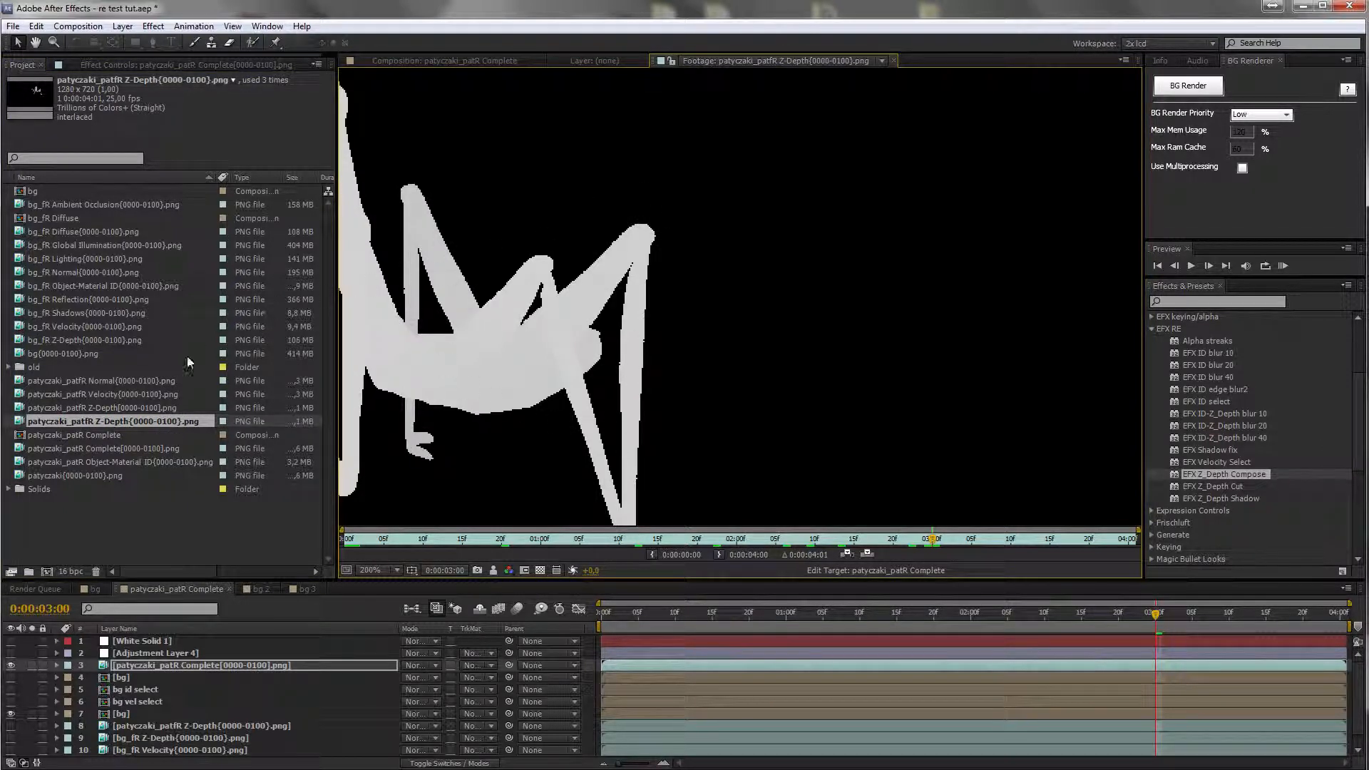
pyautogui.doubleClick(95, 408)
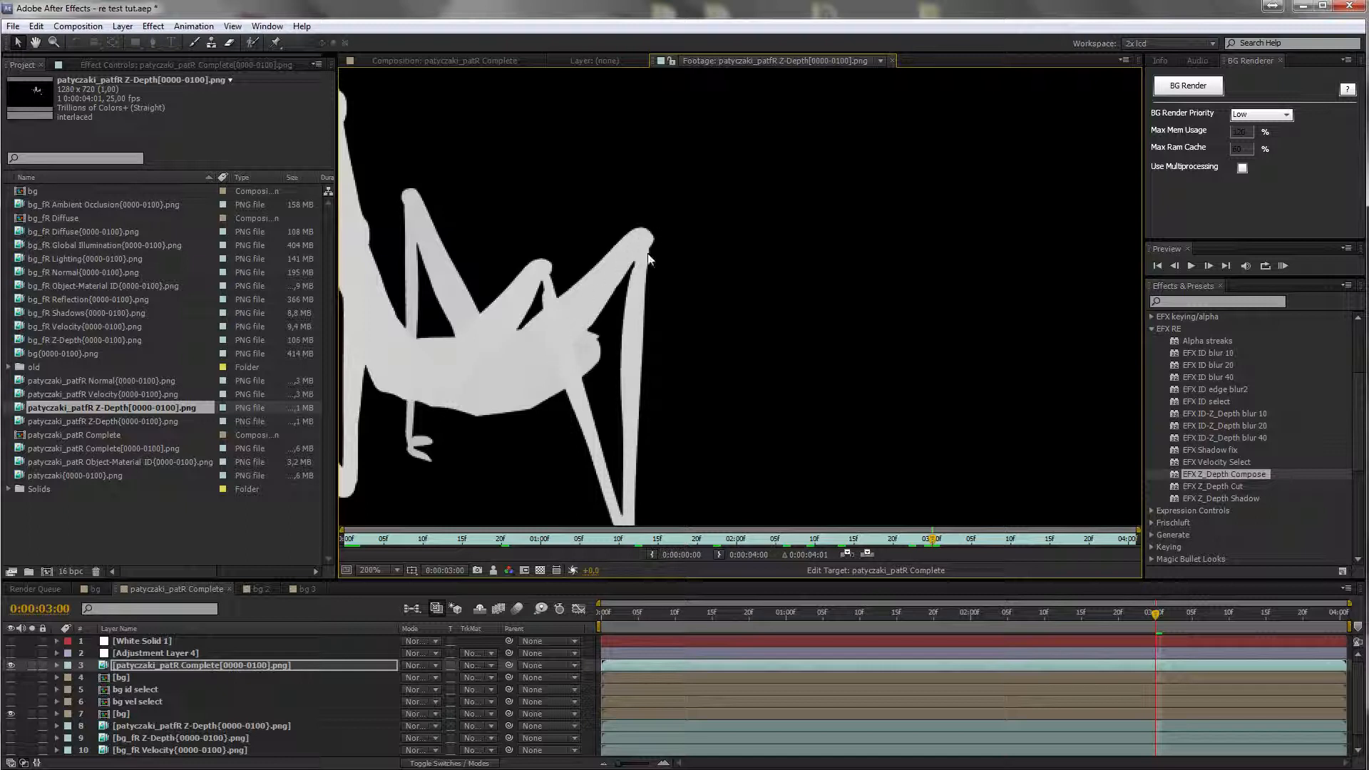
# Step: Return to the patyczaki_patR Complete composition and examine the character's edges up close at 0:00:03:00
pyautogui.click(485, 62)
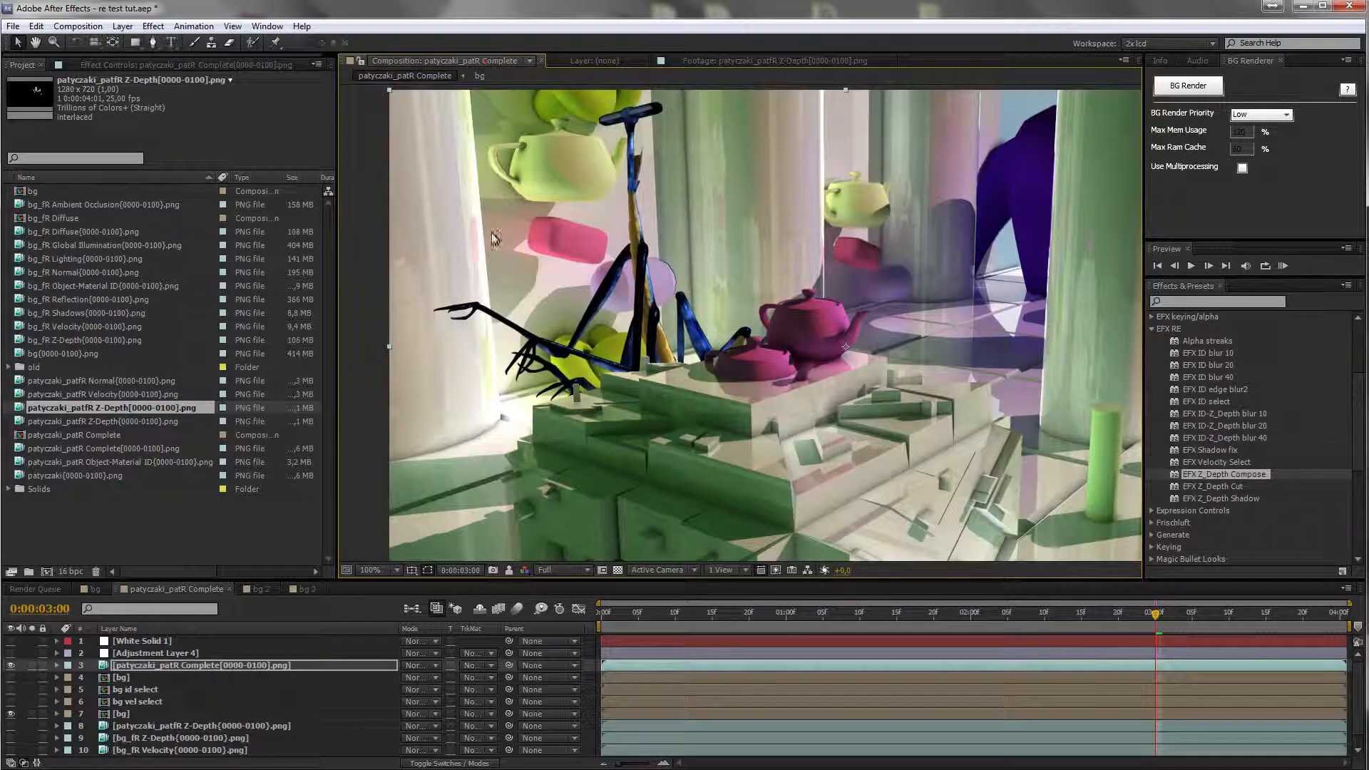
pyautogui.click(82, 422)
pyautogui.scroll(4, 685, 306)
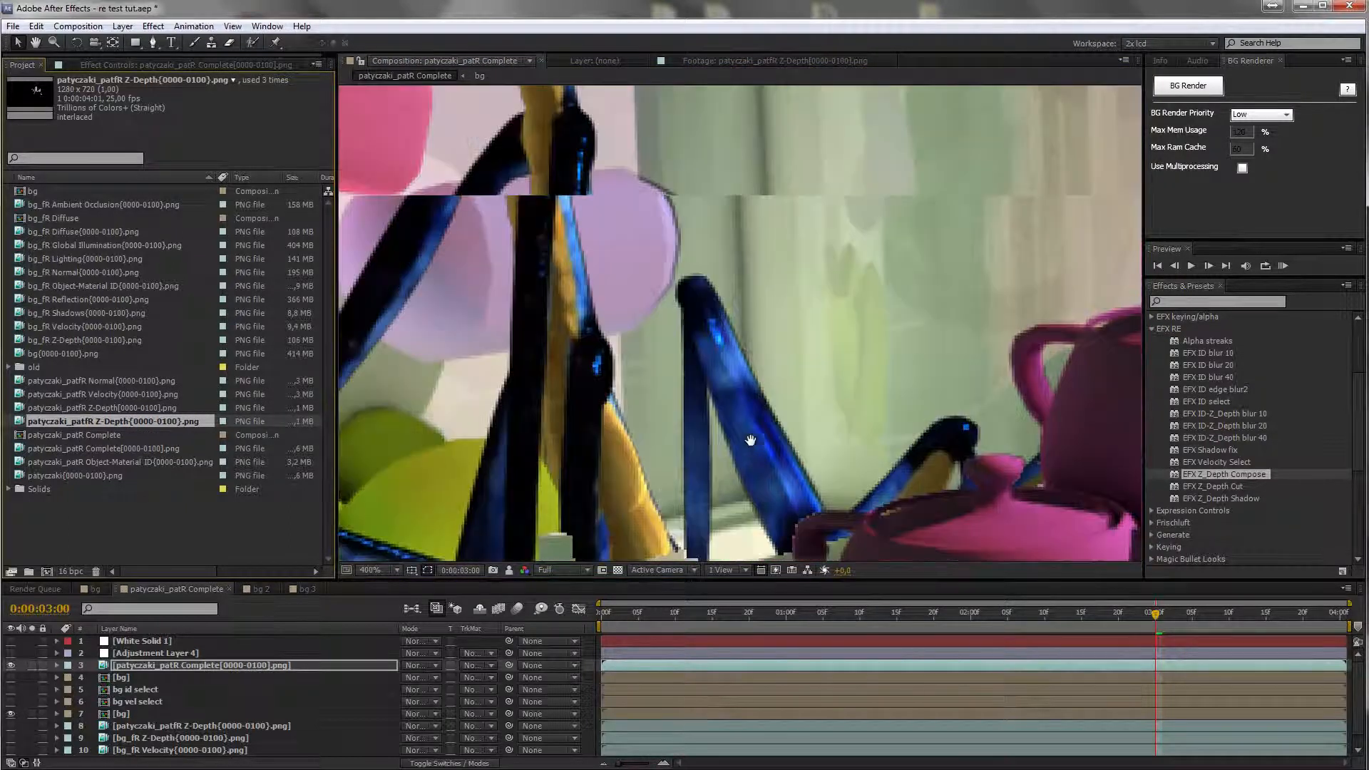
pyautogui.scroll(-2, 739, 409)
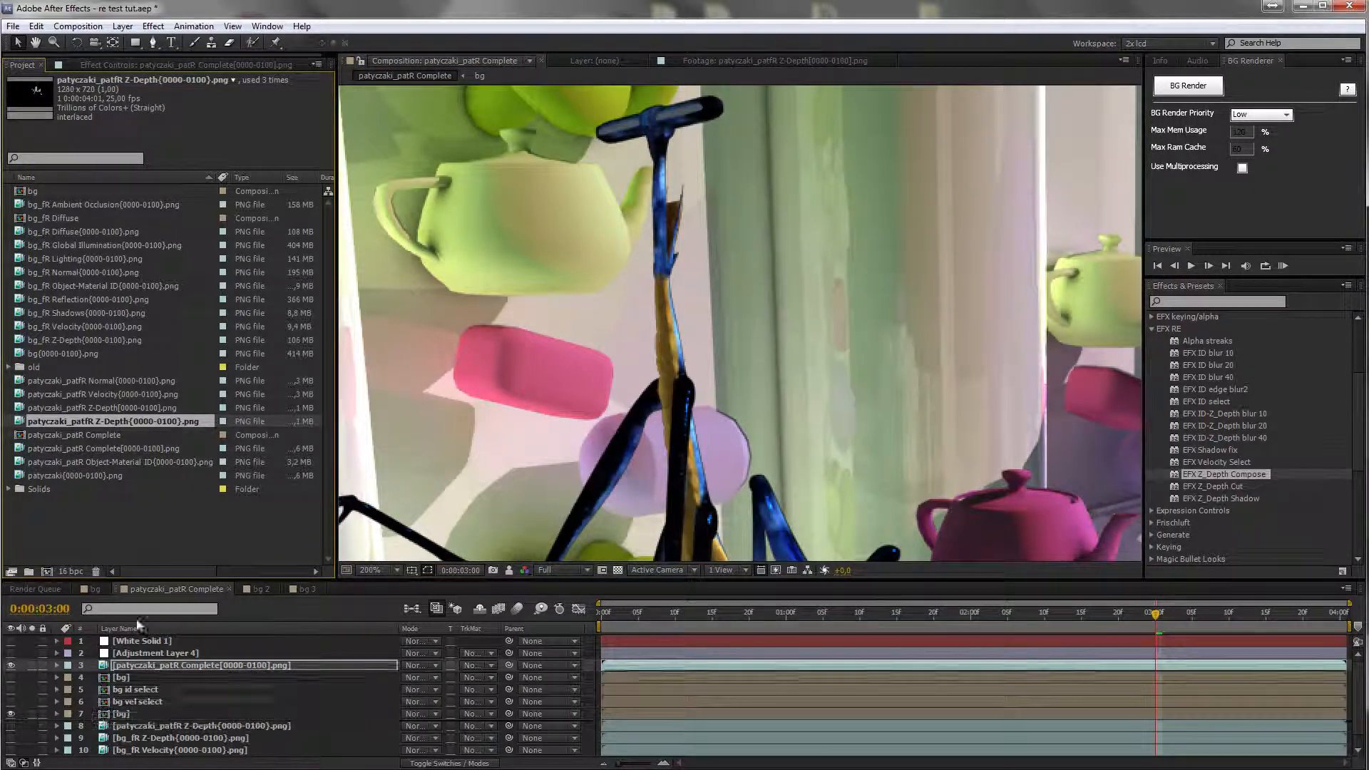
# Step: Replace layer 8's source with the unused patyczaki_patfR Z-Depth sequence, then show the patyczaki_patR Complete layer's effect settings
pyautogui.click(142, 726)
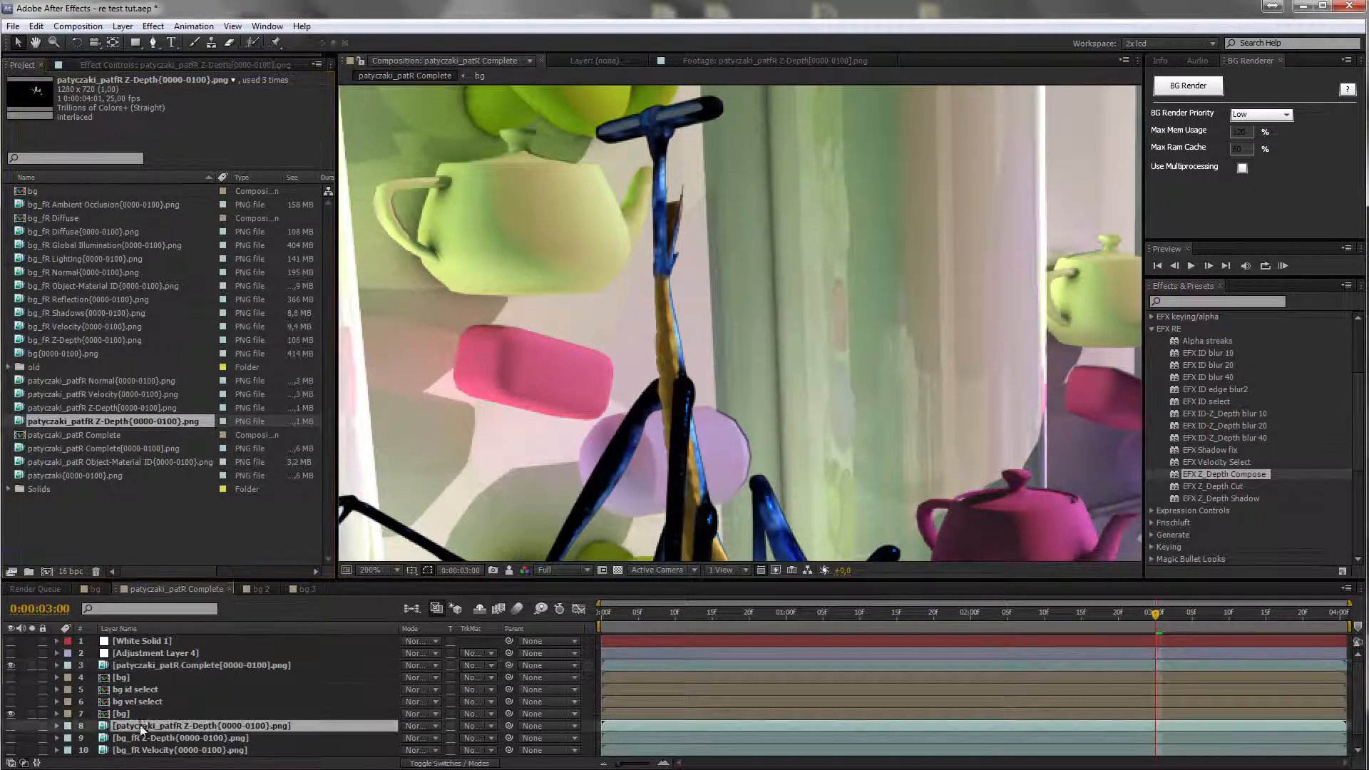
pyautogui.click(101, 408)
pyautogui.moveTo(167, 727); pyautogui.dragTo(167, 727)
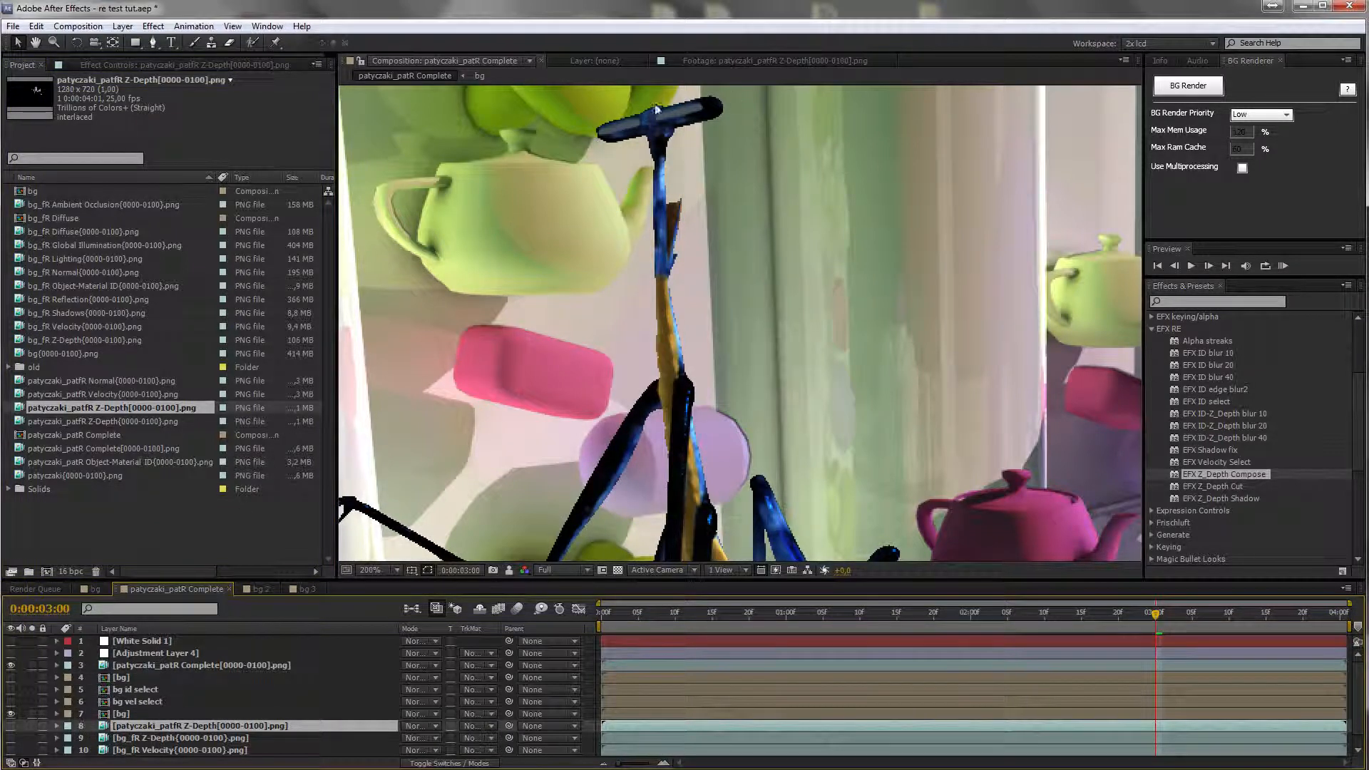
pyautogui.click(213, 65)
pyautogui.click(157, 665)
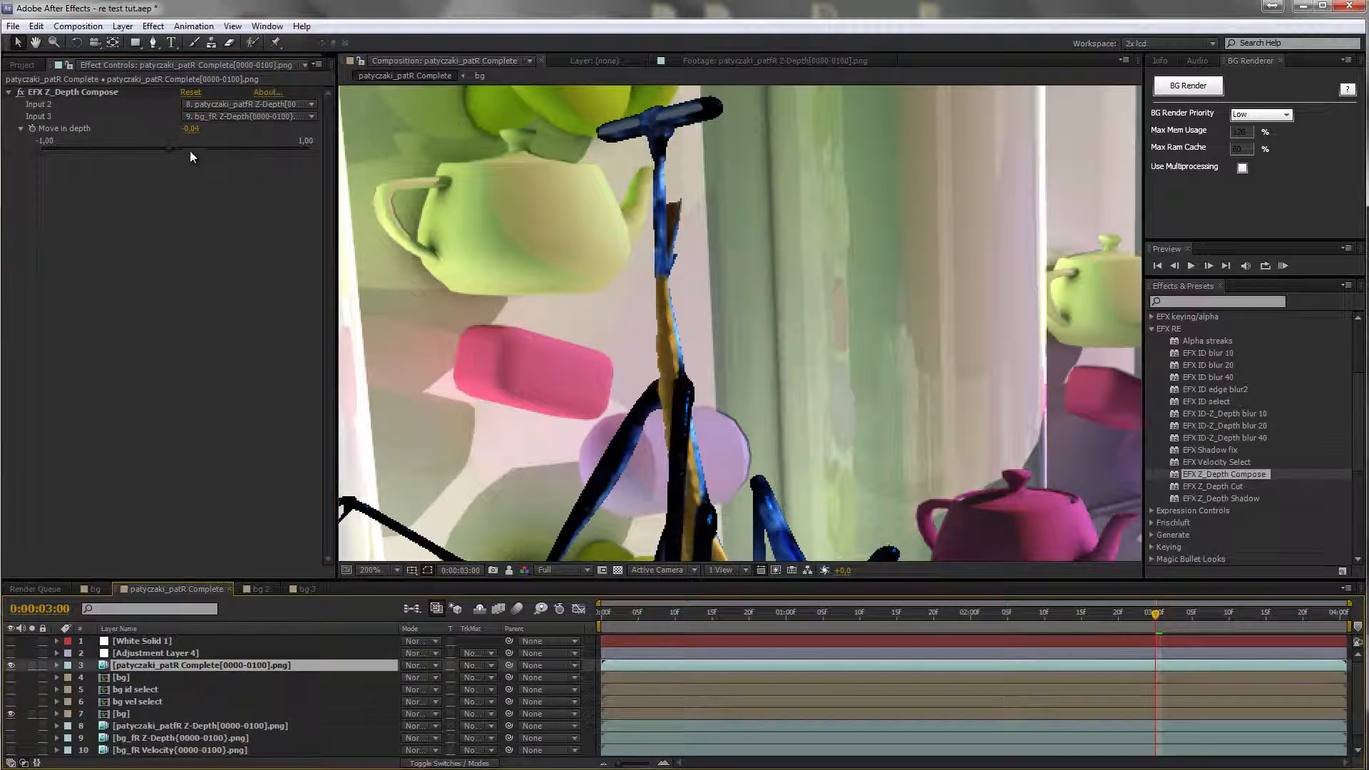
# Step: Try a Move in depth of about 0.82 in EFX Z_Depth Compose, then set it to about 0.01
pyautogui.moveTo(169, 147); pyautogui.dragTo(300, 154)
pyautogui.scroll(-2, 850, 284)
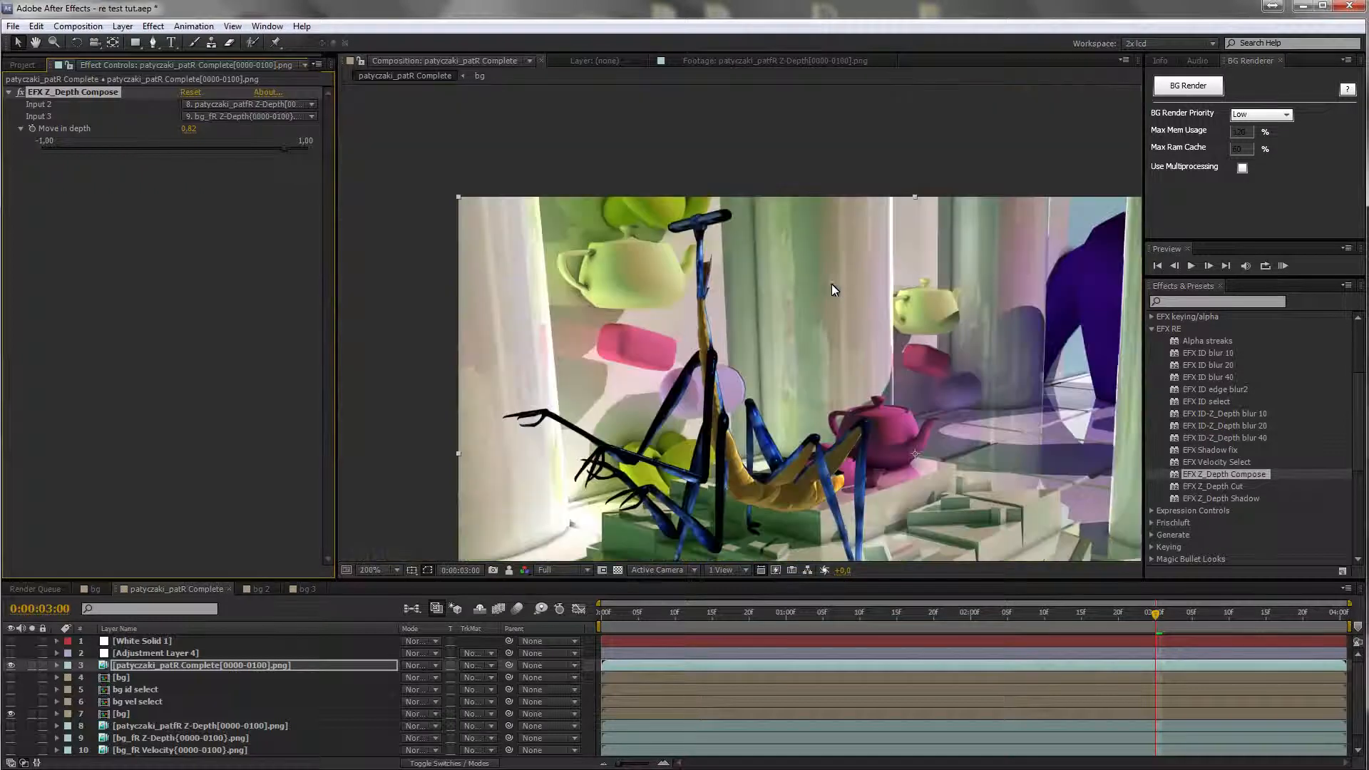
pyautogui.moveTo(280, 153); pyautogui.dragTo(175, 149)
pyautogui.scroll(2, 690, 324)
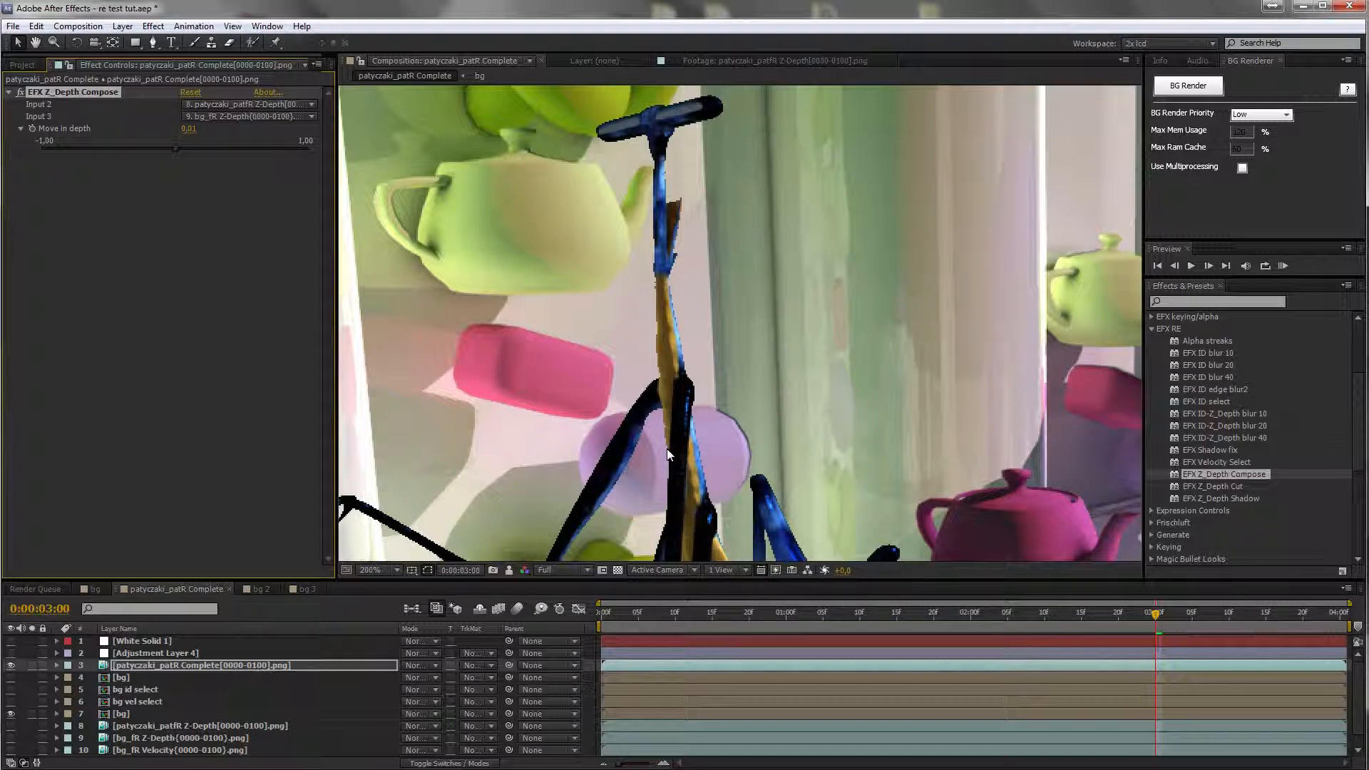
# Step: Replace layer 8's source with the other patyczaki_patfR Z-Depth sequence and check the character in the whole frame
pyautogui.click(25, 64)
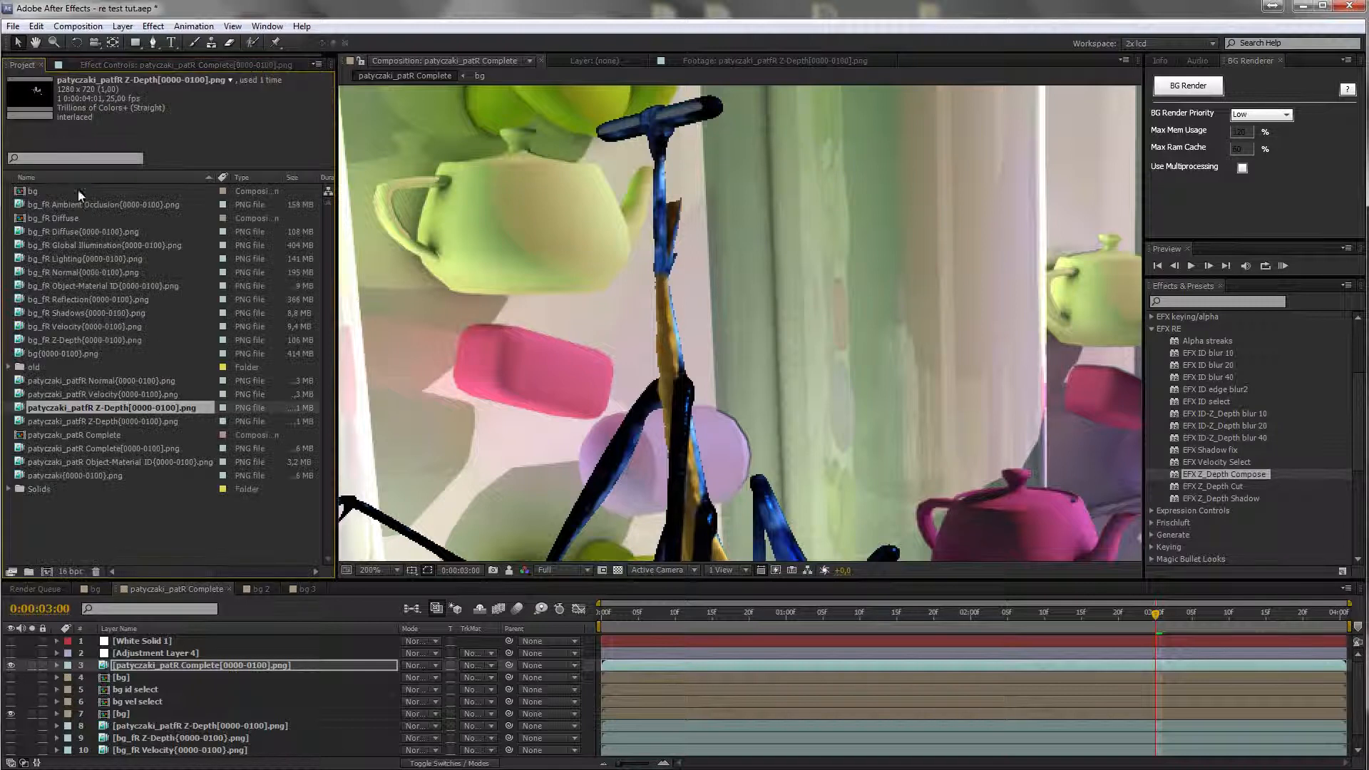
pyautogui.click(79, 421)
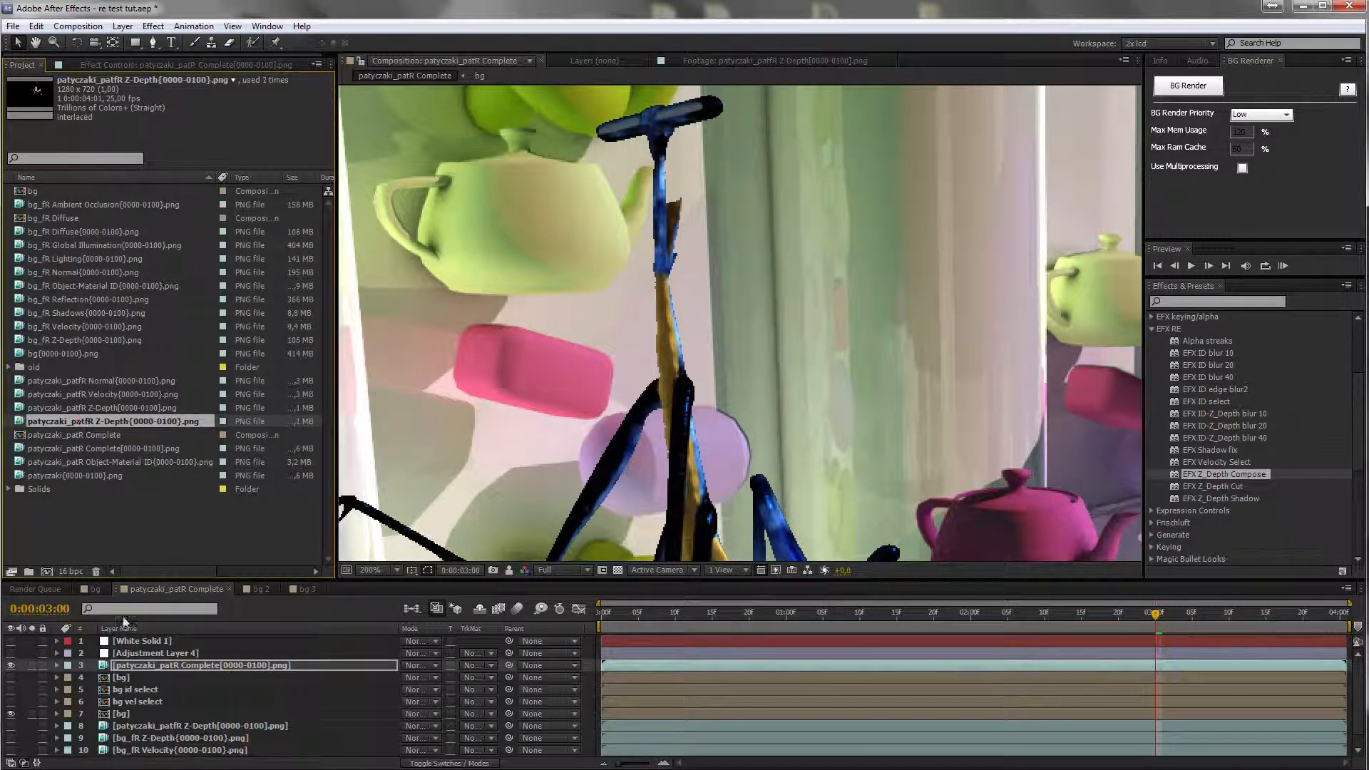
pyautogui.click(192, 724)
pyautogui.keyDown('alt'); pyautogui.moveTo(114, 420); pyautogui.dragTo(143, 725); pyautogui.keyUp('alt')
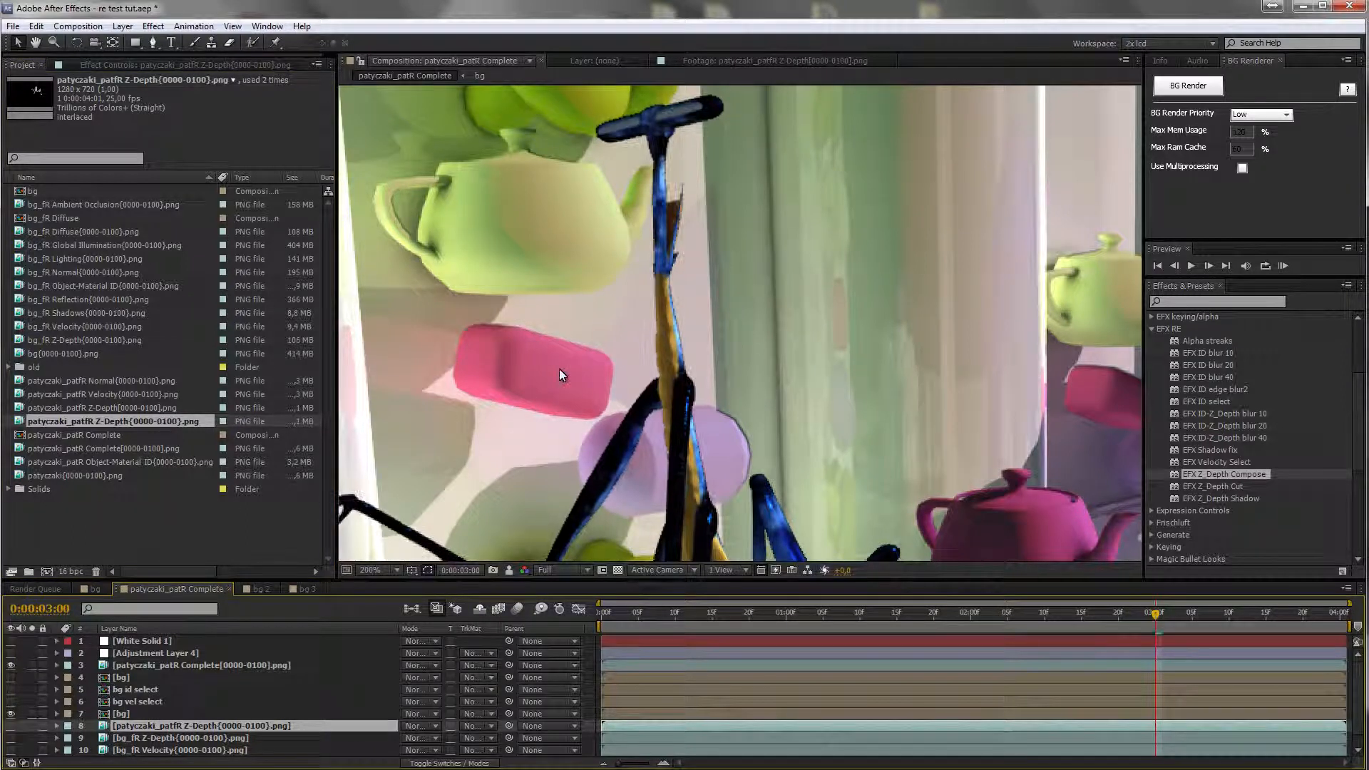
pyautogui.scroll(-2, 559, 369)
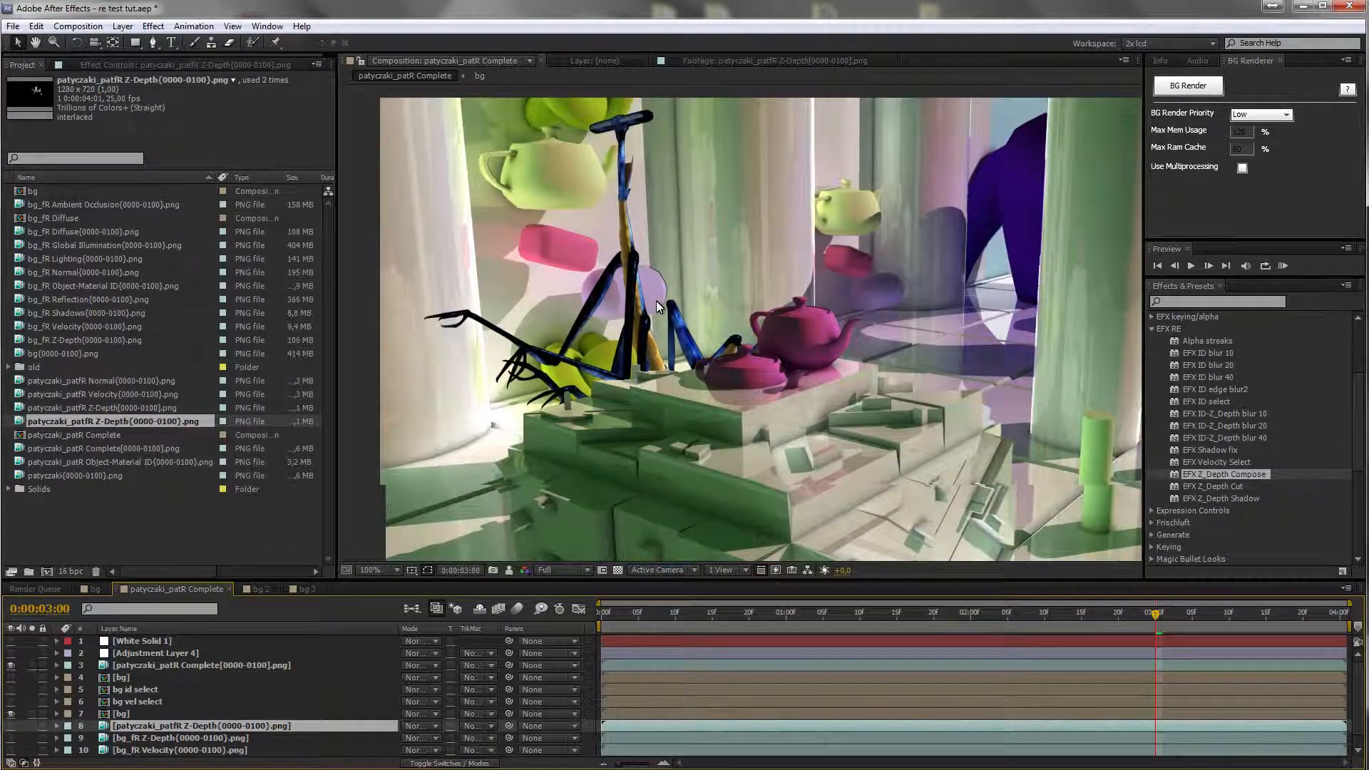
pyautogui.moveTo(656, 301); pyautogui.dragTo(641, 293)
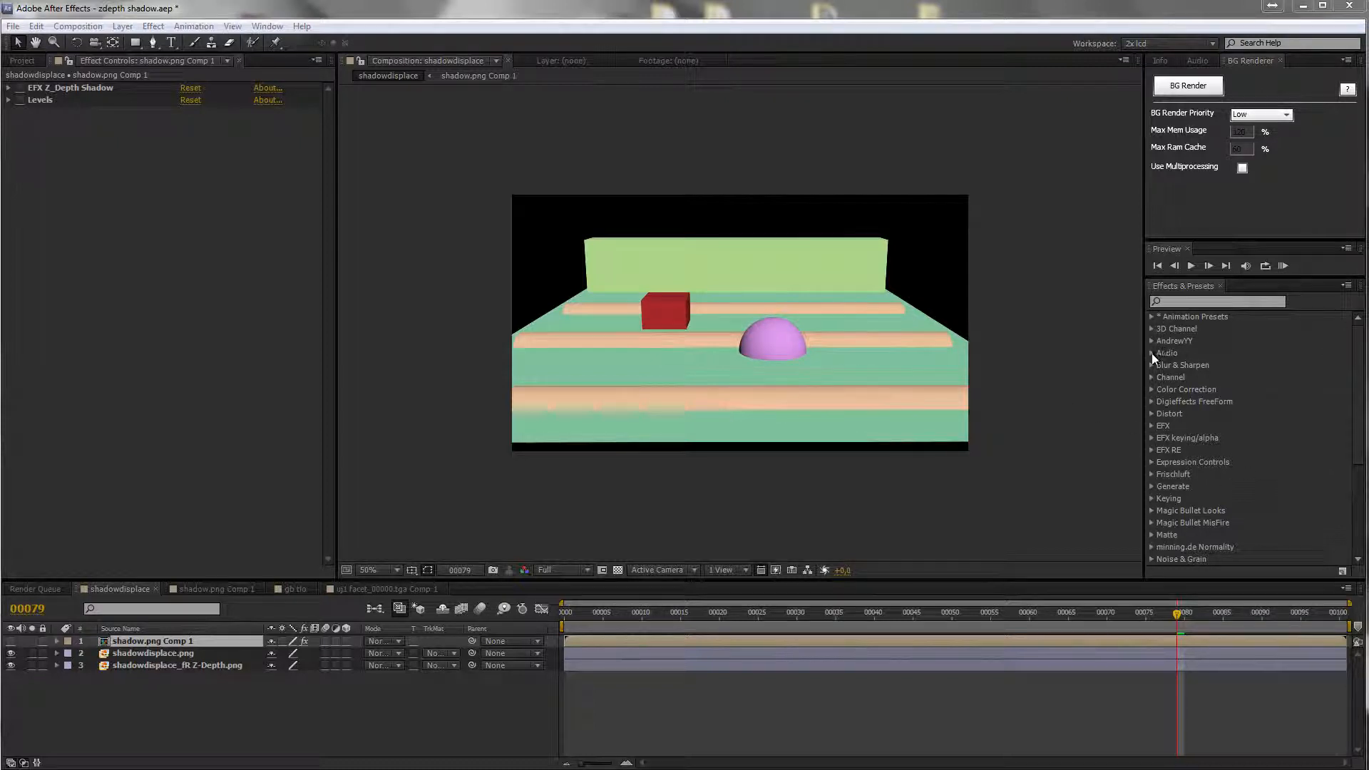
# Step: Locate EFX Z_Depth Shadow among the EFX RE effects
pyautogui.click(1153, 426)
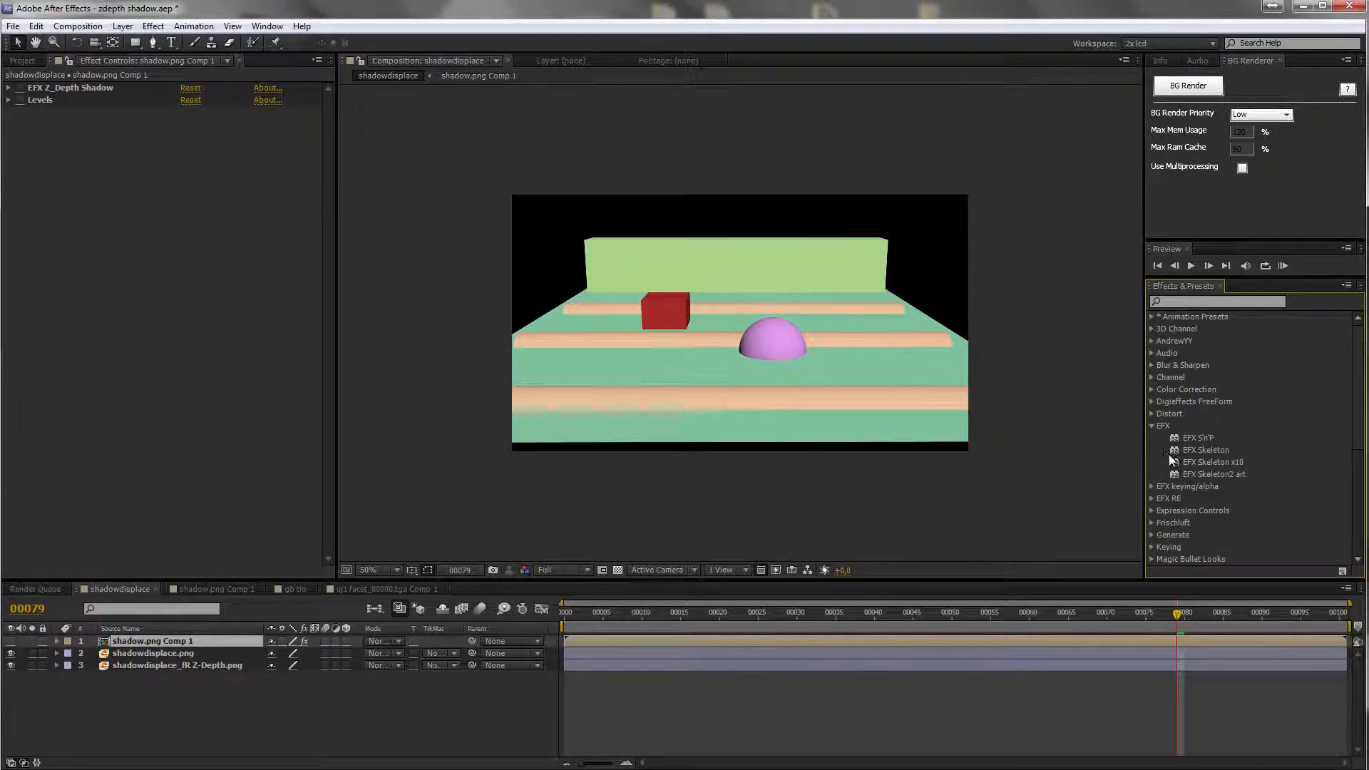
pyautogui.click(1151, 426)
pyautogui.click(1152, 449)
pyautogui.moveTo(1356, 437); pyautogui.dragTo(1355, 464)
pyautogui.click(1175, 482)
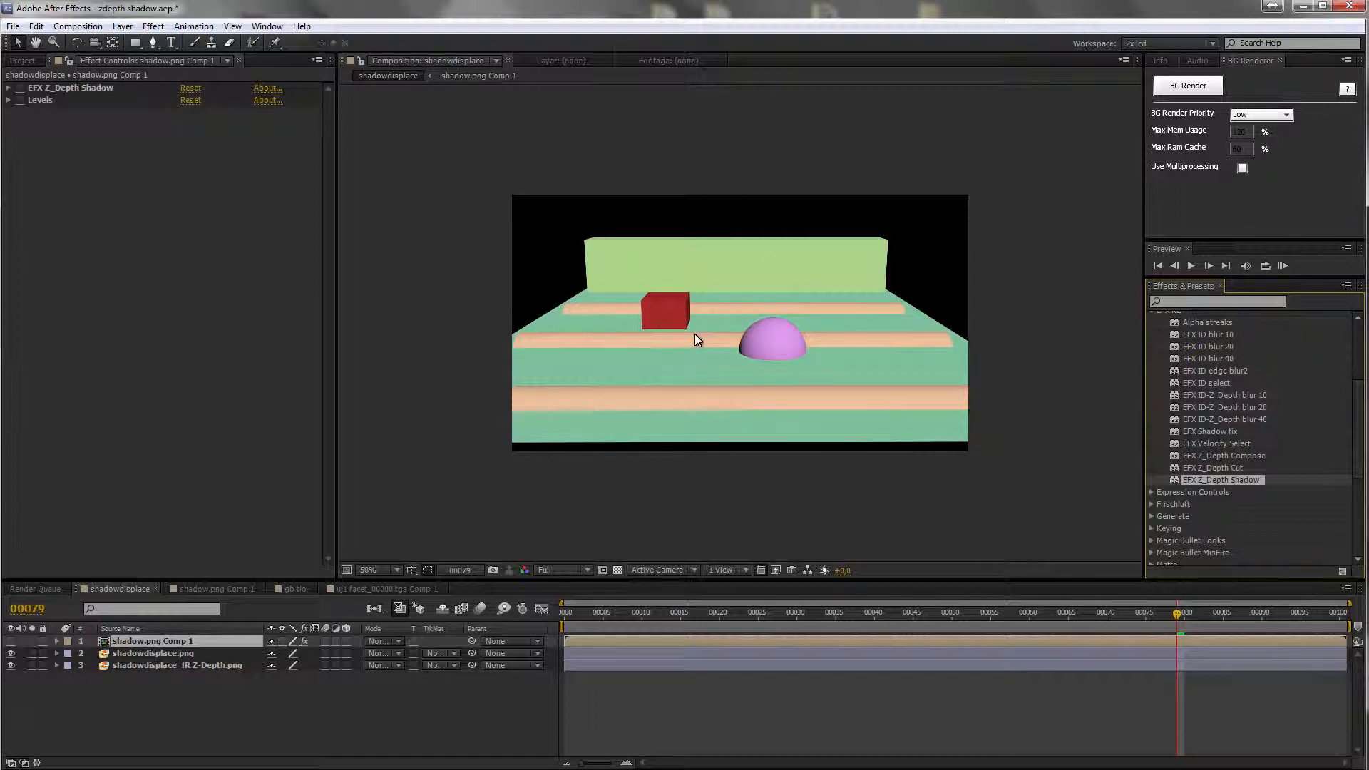
# Step: Make the shadow.png Comp 1 layer visible, duplicate it, and hide the upper copy
pyautogui.click(11, 641)
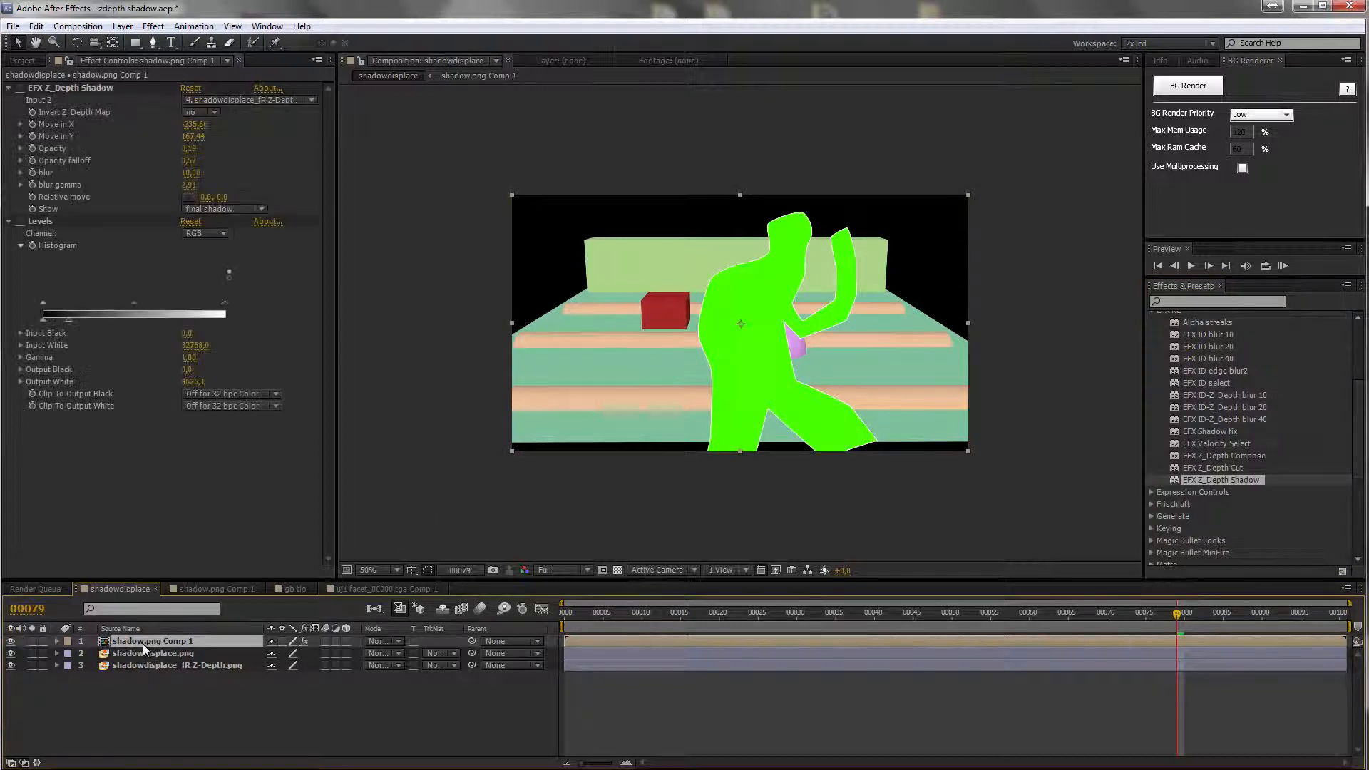
pyautogui.hotkey('ctrl', 'd')
pyautogui.click(11, 641)
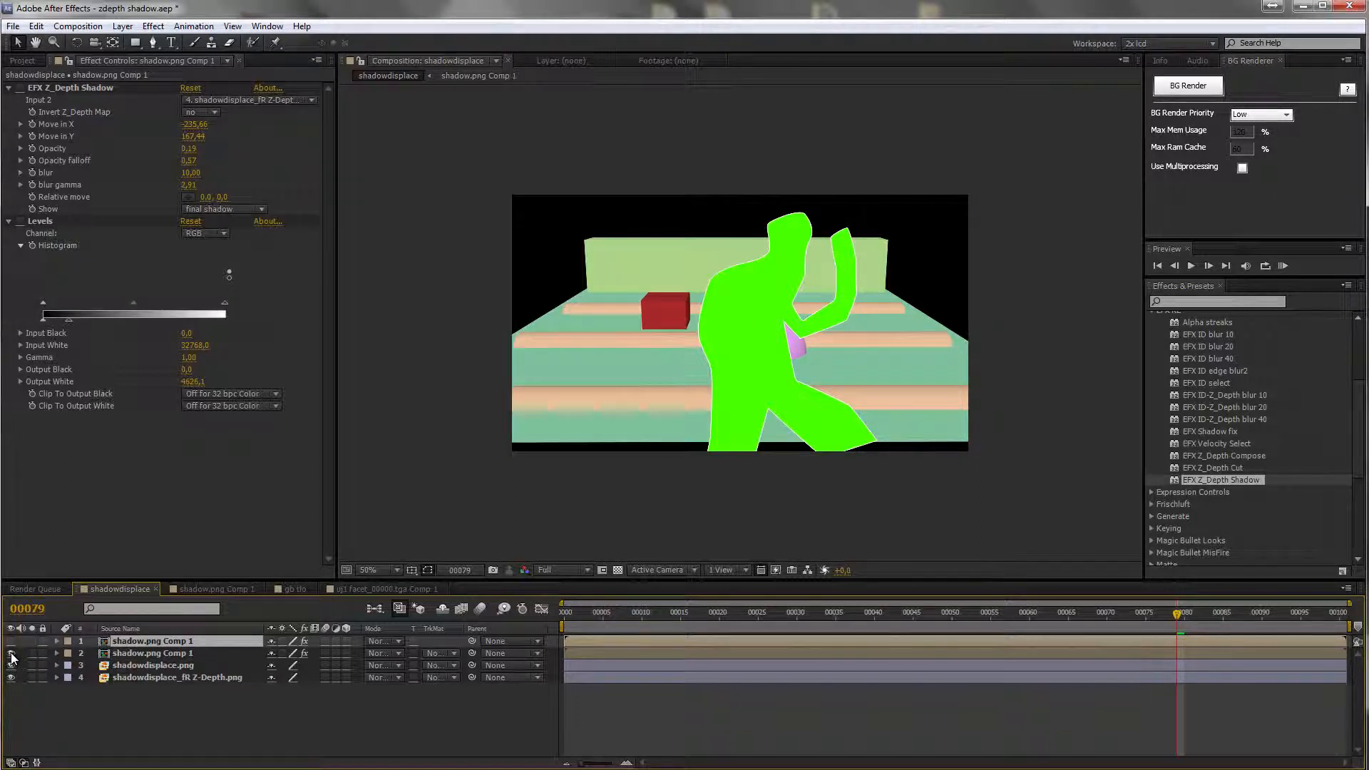
pyautogui.click(11, 653)
pyautogui.click(11, 653)
# Step: Remove the existing EFX Z_Depth Shadow from the lower shadow.png Comp 1 copy and enable its Levels effect
pyautogui.click(120, 653)
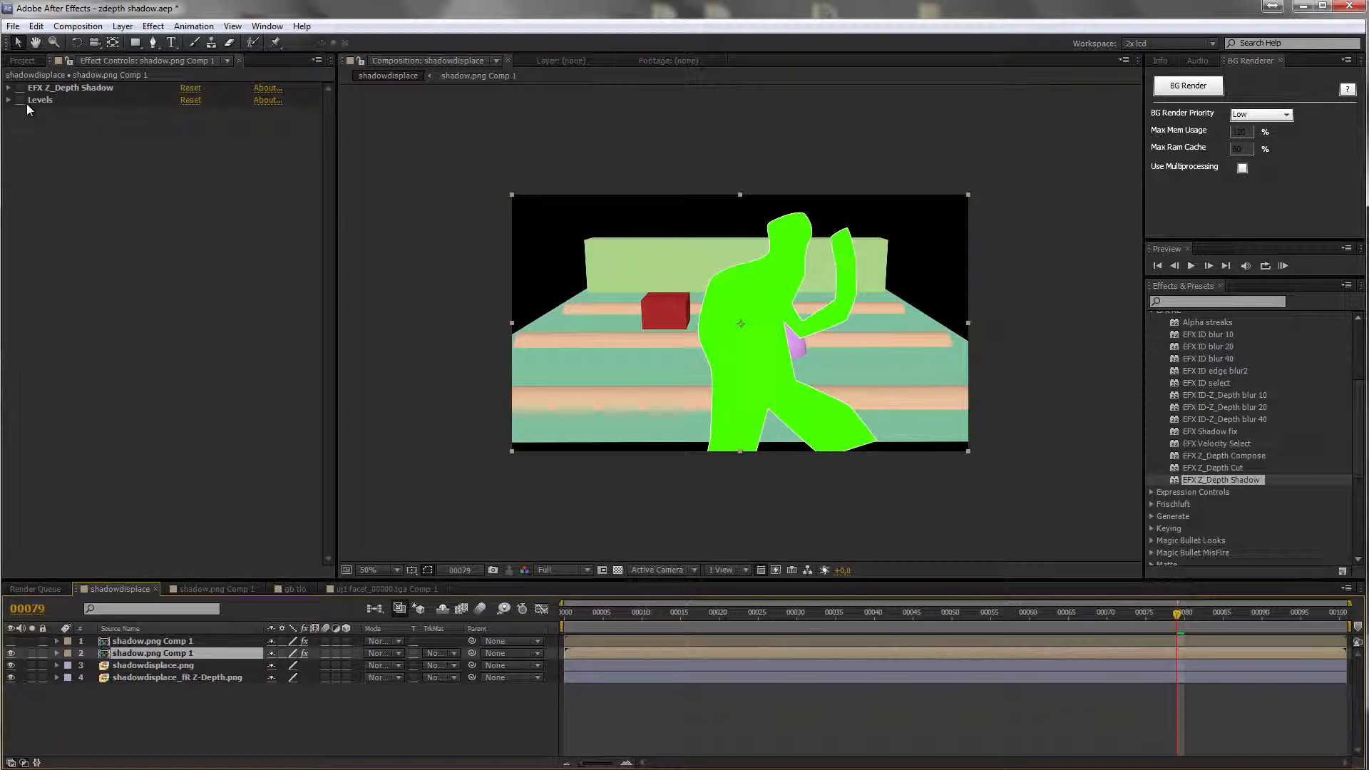
pyautogui.click(53, 88)
pyautogui.press('Delete')
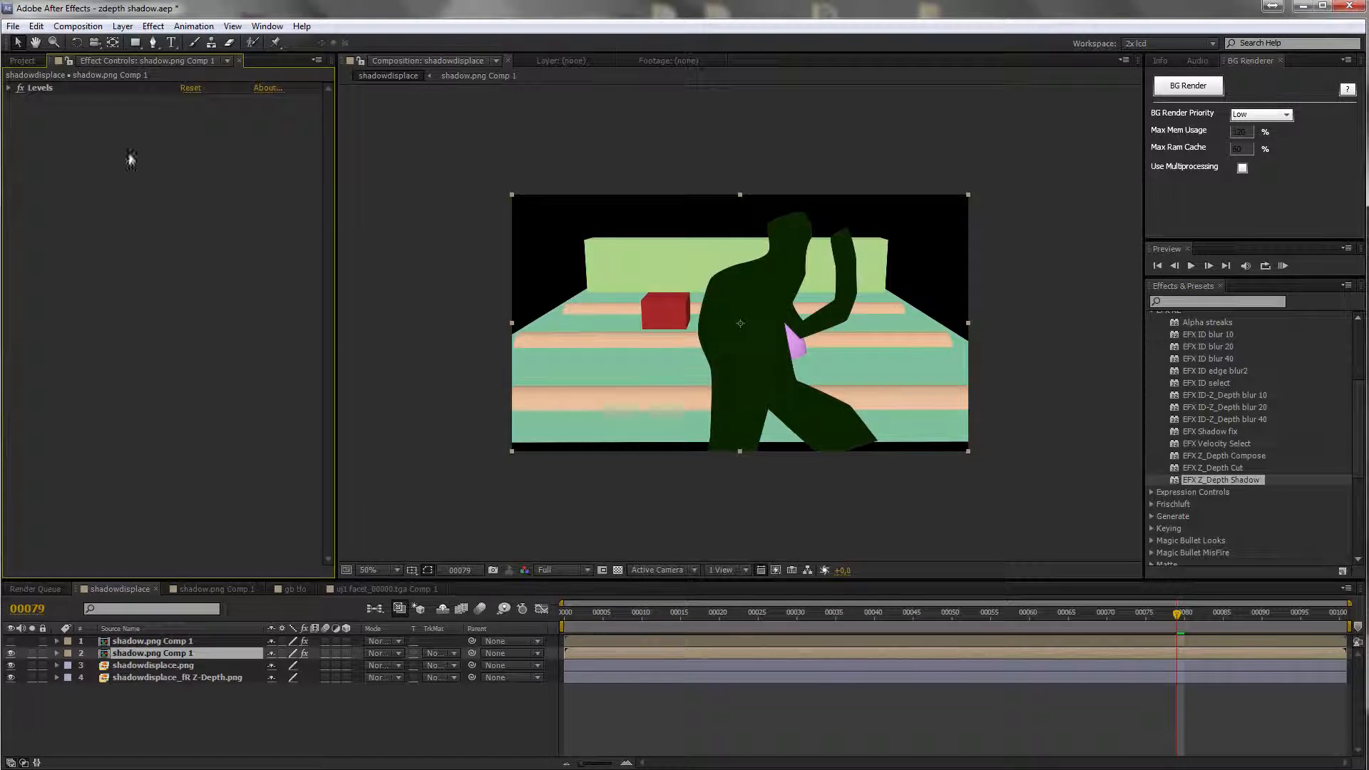
# Step: Add Hue/Saturation to the lower shadow.png Comp 1 copy and set Master Saturation to about -53
pyautogui.click(63, 91)
pyautogui.rightClick(76, 144)
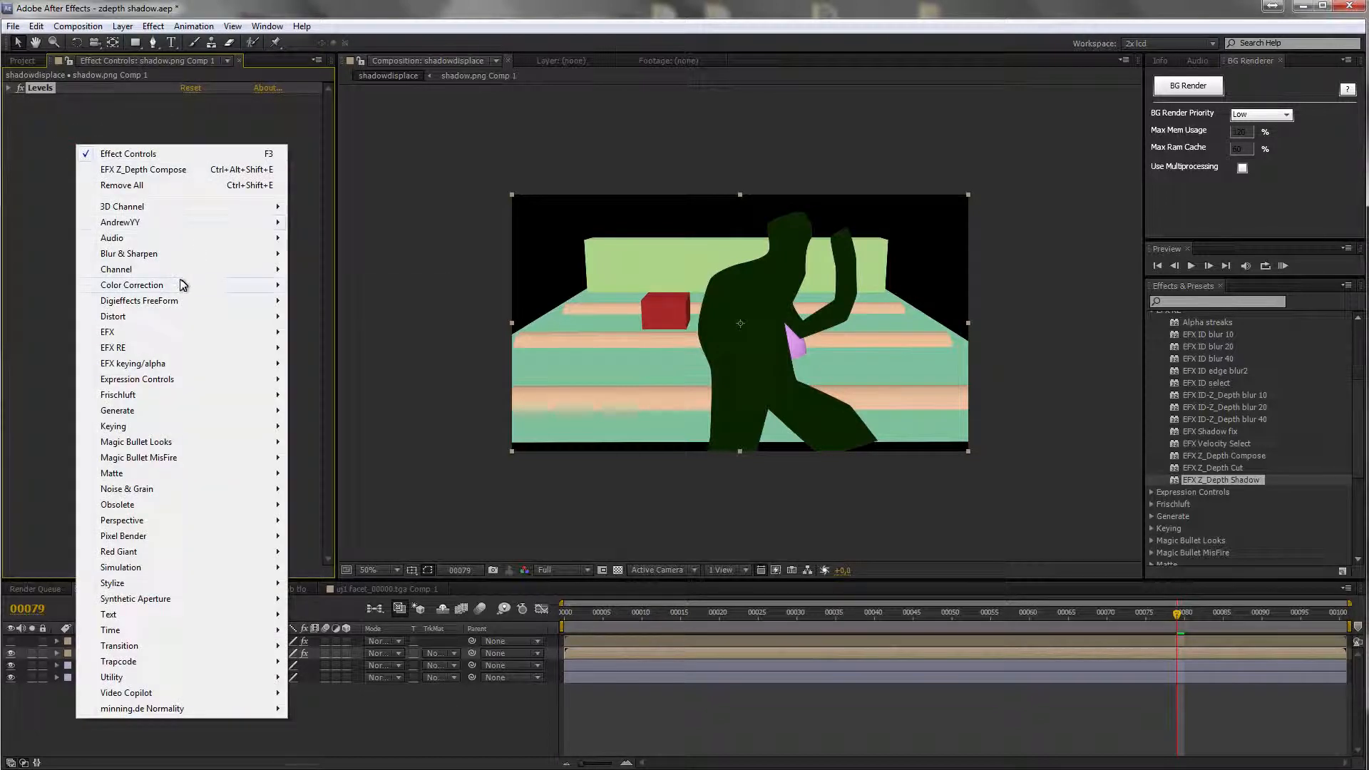
pyautogui.moveTo(179, 285)
pyautogui.click(338, 599)
pyautogui.moveTo(175, 231); pyautogui.dragTo(159, 231)
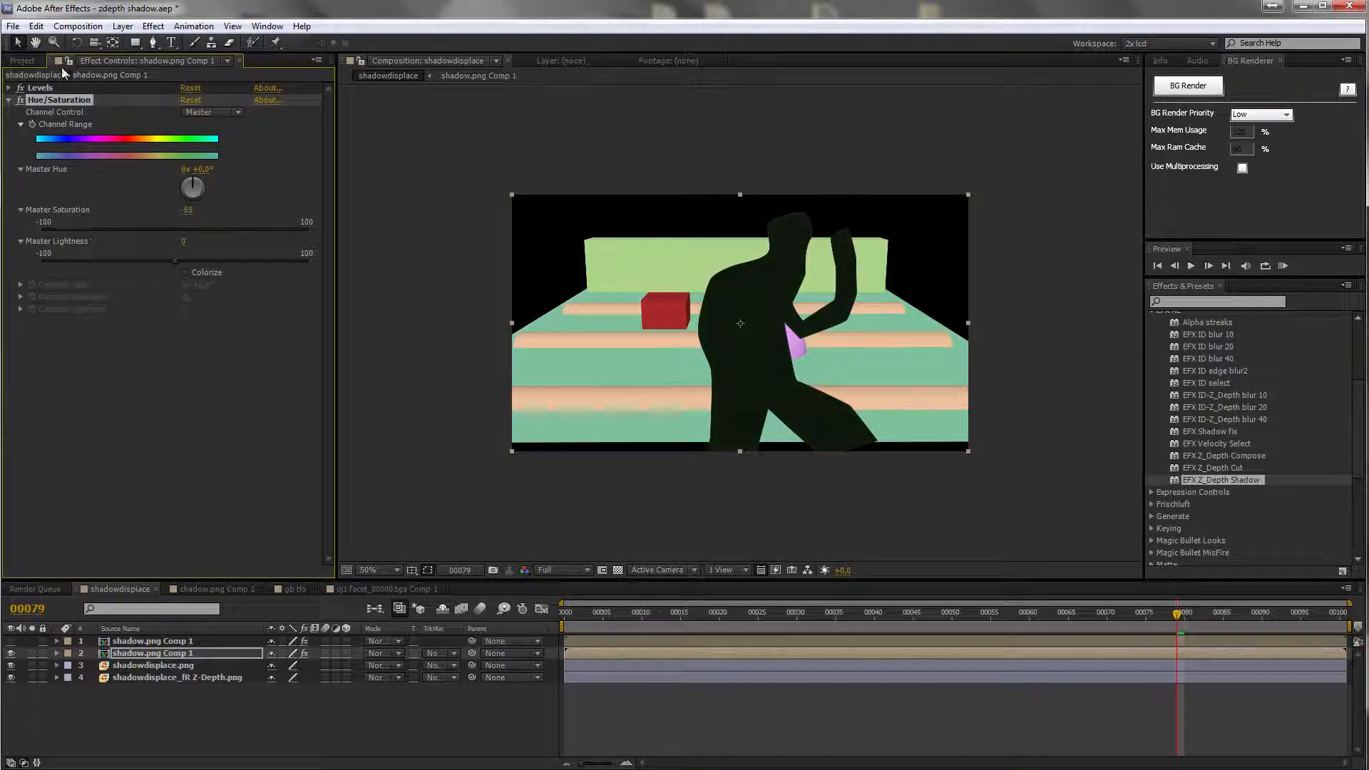
pyautogui.click(10, 100)
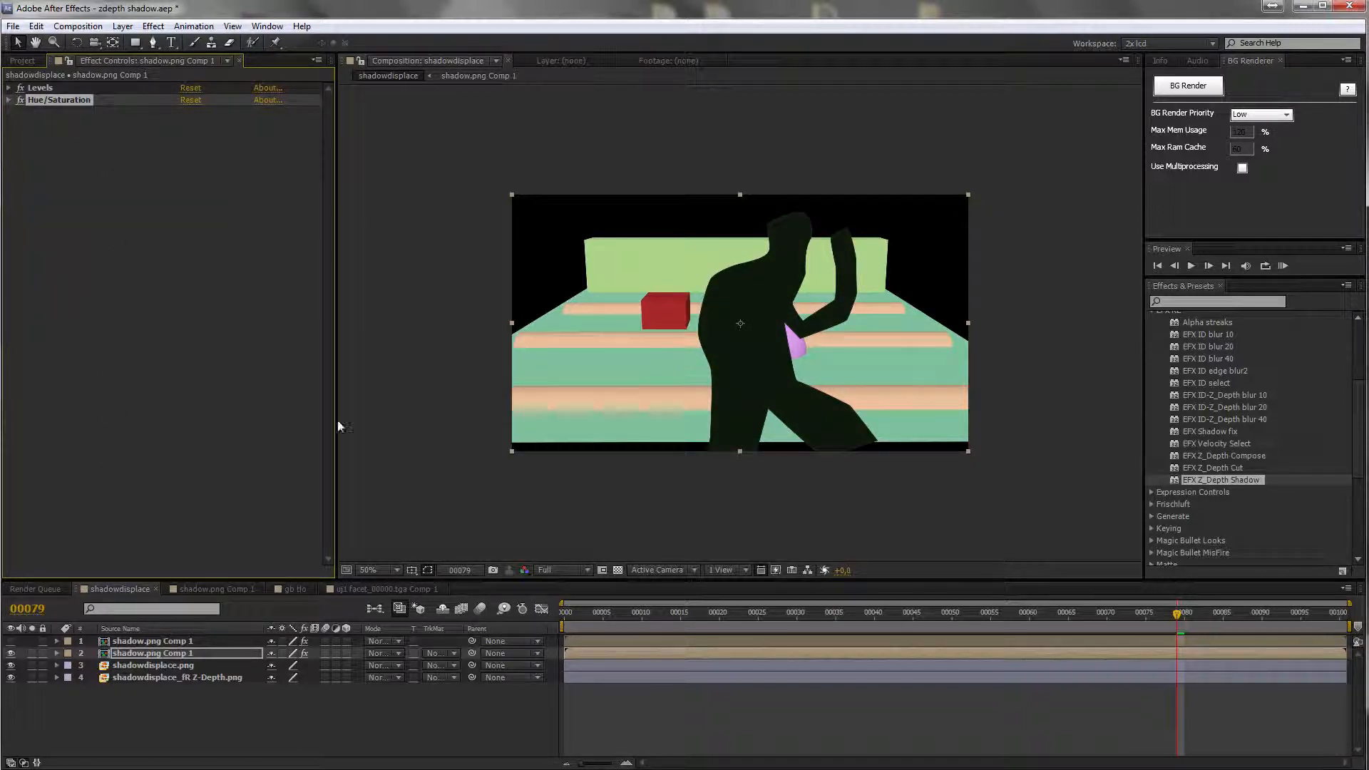
# Step: Check the Z-Depth layer soloed, then apply EFX Z_Depth Shadow to the lower shadow.png Comp 1 copy with shadowdisplace_fR Z-Depth.png as Input 2
pyautogui.click(33, 676)
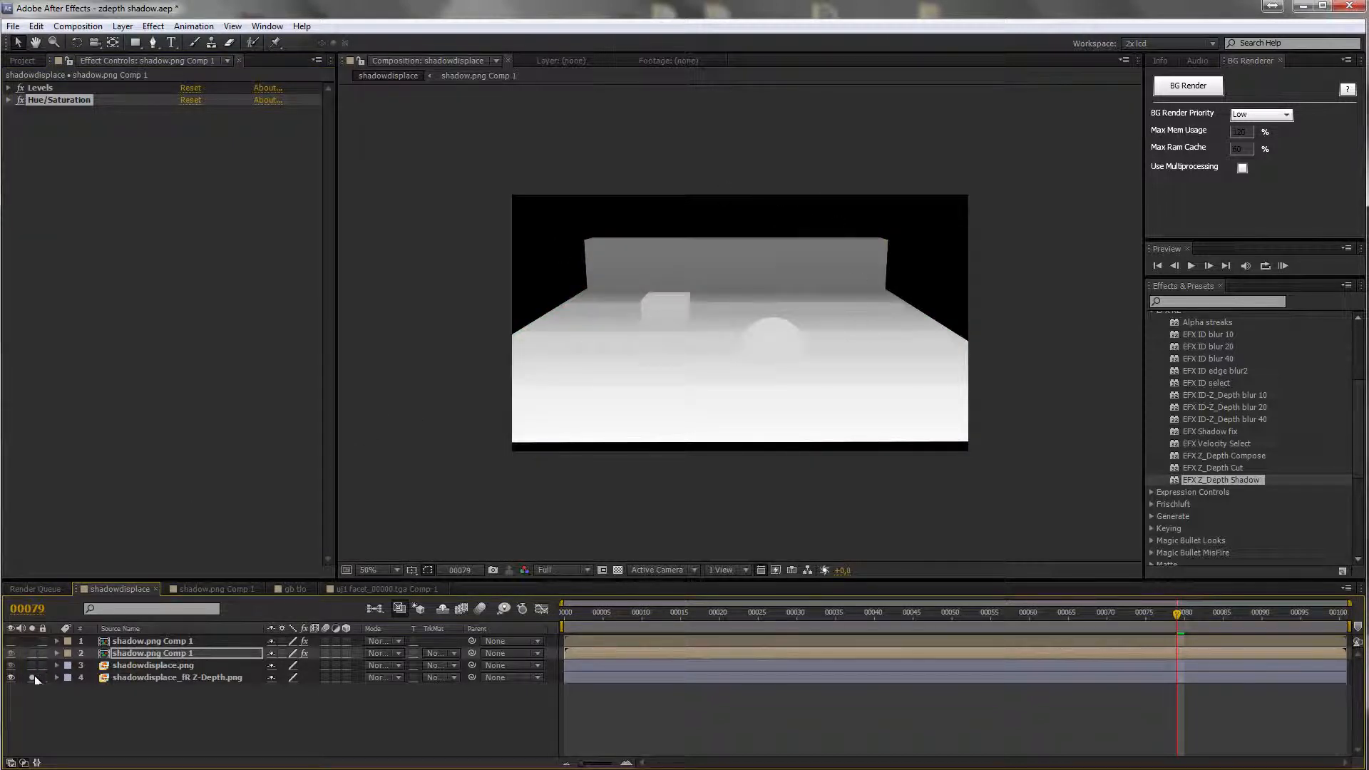
pyautogui.click(33, 677)
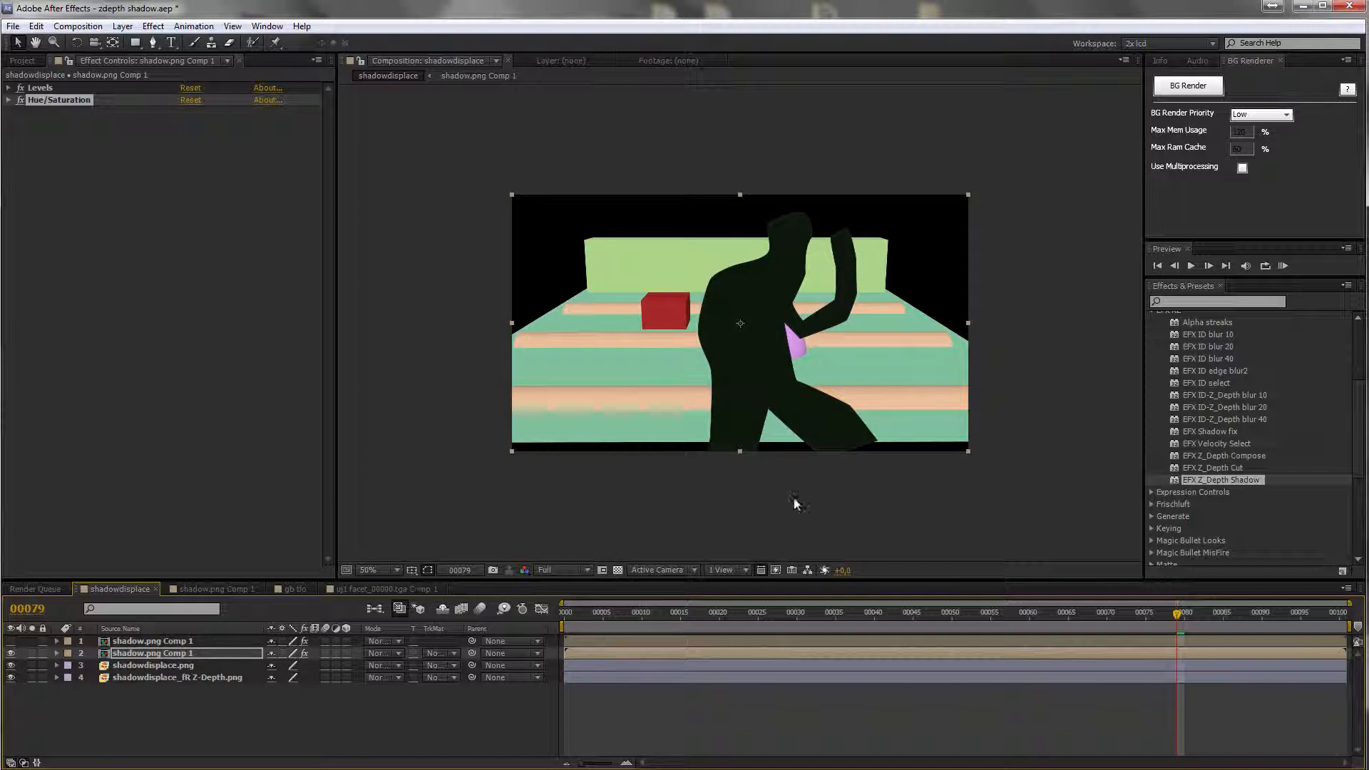
pyautogui.click(196, 217)
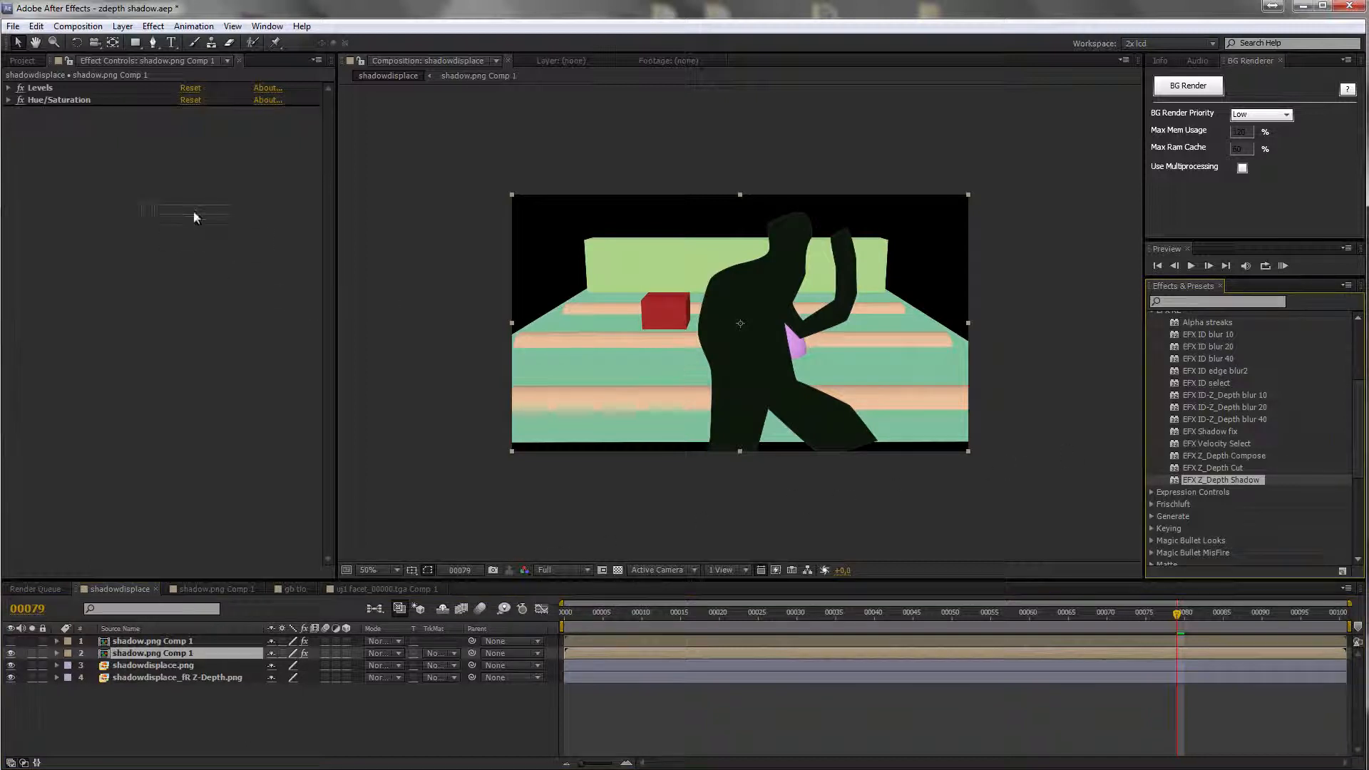
pyautogui.moveTo(196, 218); pyautogui.dragTo(197, 213)
pyautogui.click(278, 127)
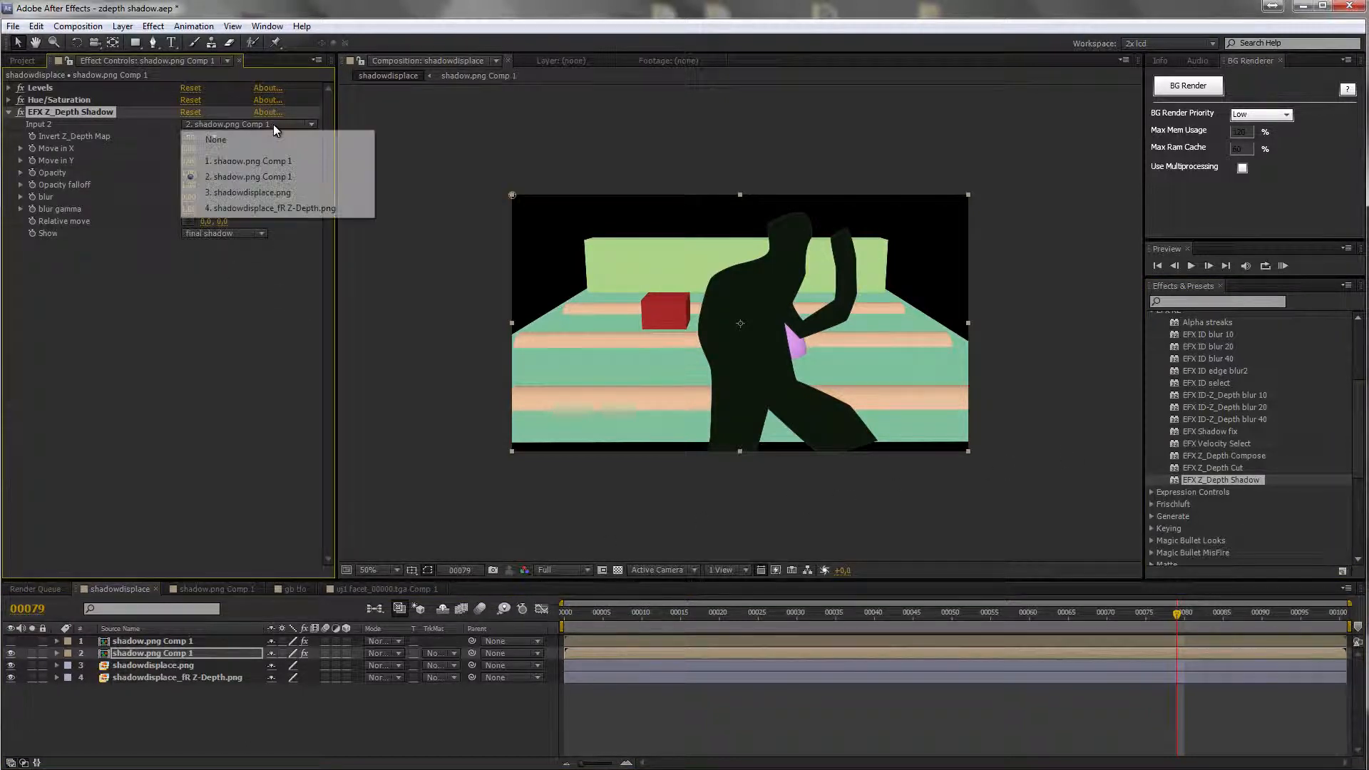
pyautogui.click(282, 208)
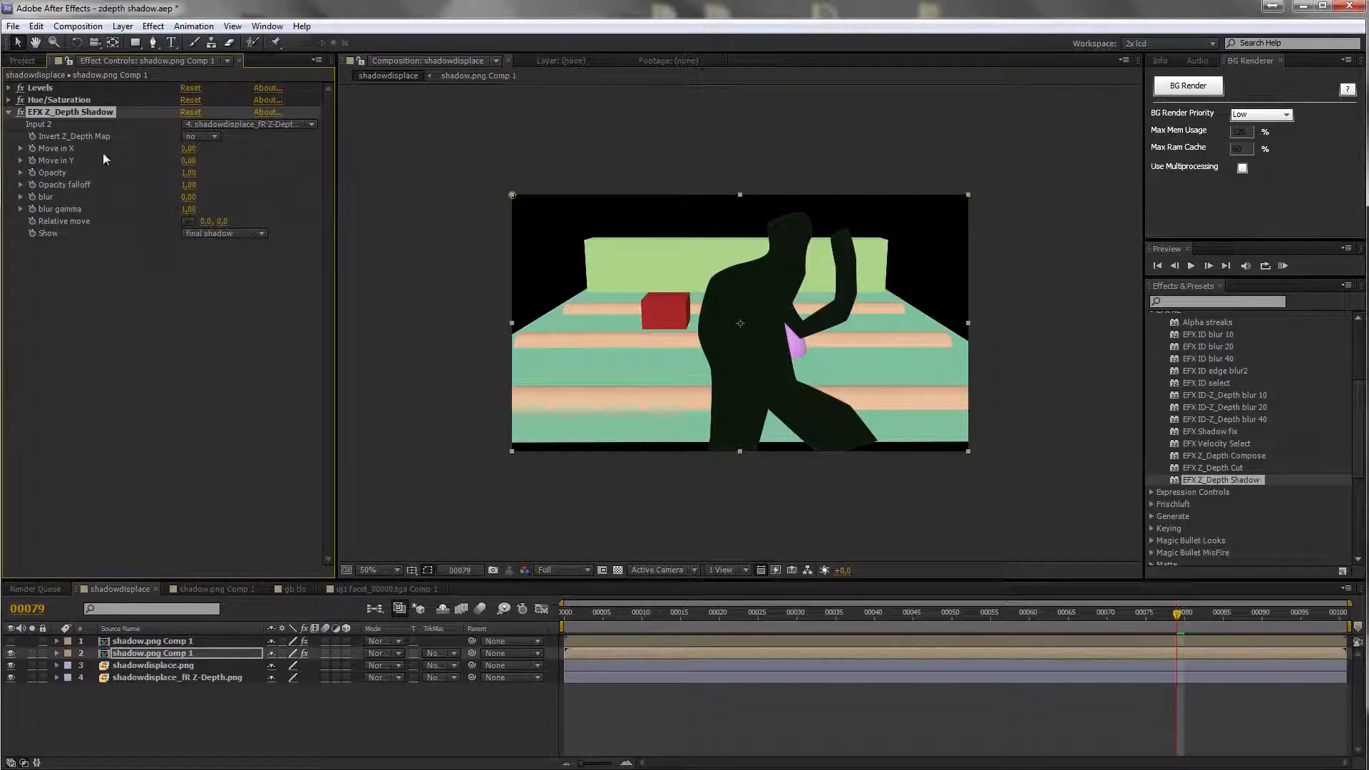
# Step: Offset the shadow with Move in X at about -417 and Move in Y at about 160
pyautogui.click(21, 148)
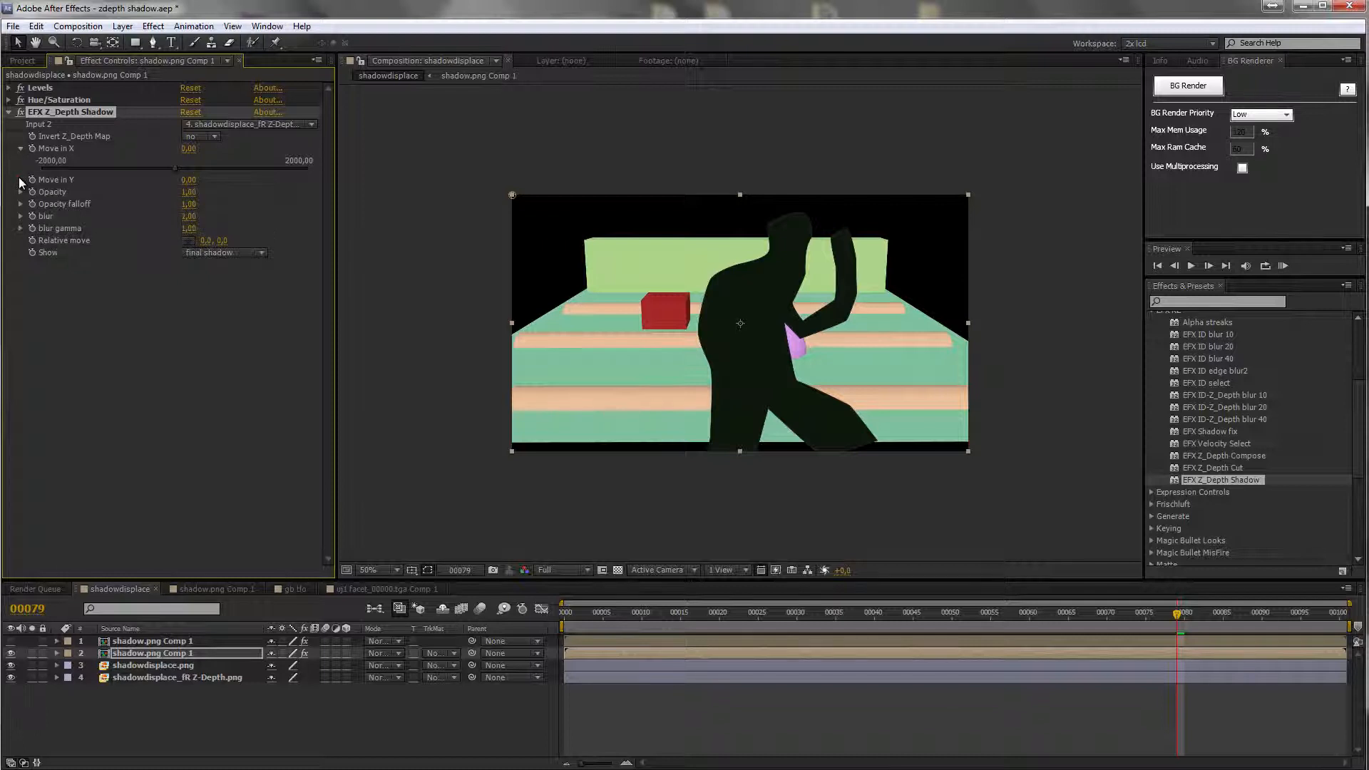
pyautogui.click(21, 180)
pyautogui.moveTo(176, 169); pyautogui.dragTo(185, 196)
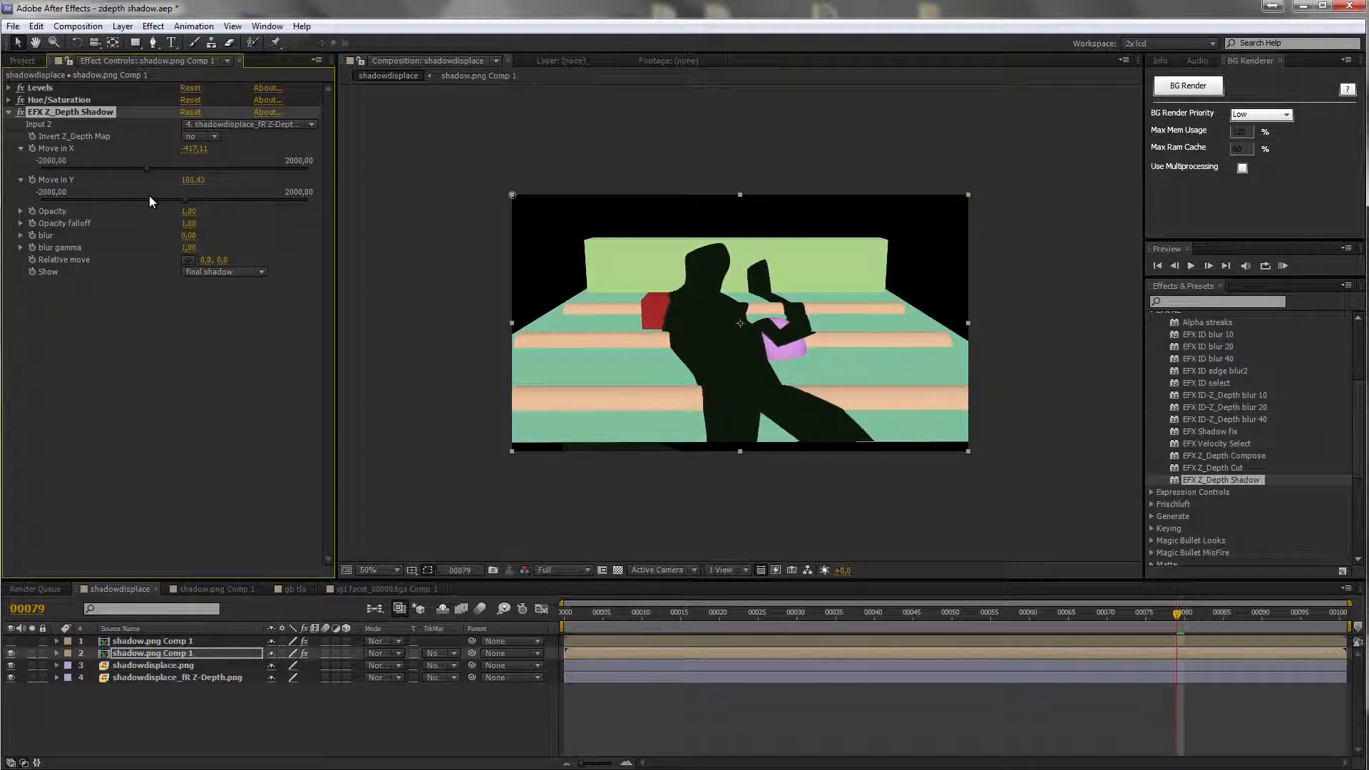
# Step: Lower the shadow's Opacity to about 0.29 and adjust Opacity falloff to about 0.98
pyautogui.click(21, 211)
pyautogui.click(21, 243)
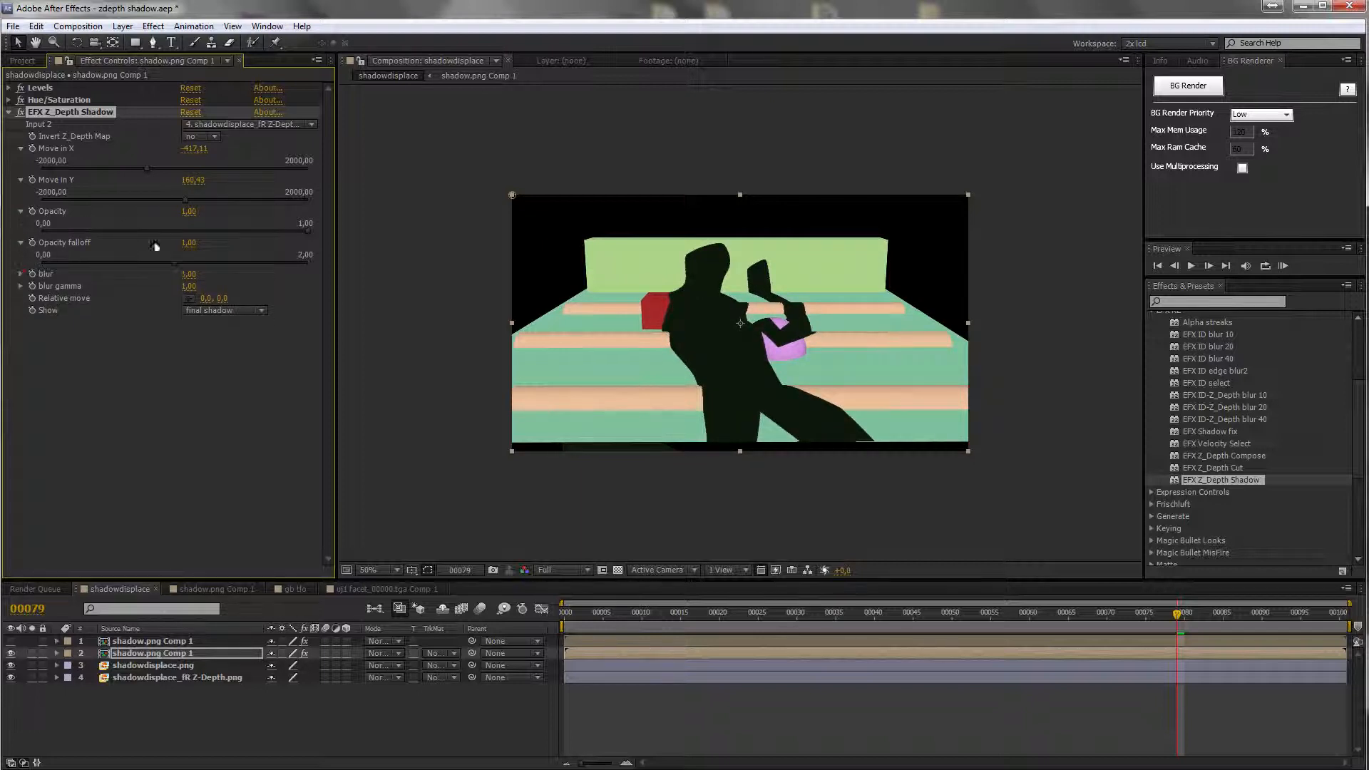
pyautogui.moveTo(292, 230); pyautogui.dragTo(112, 225)
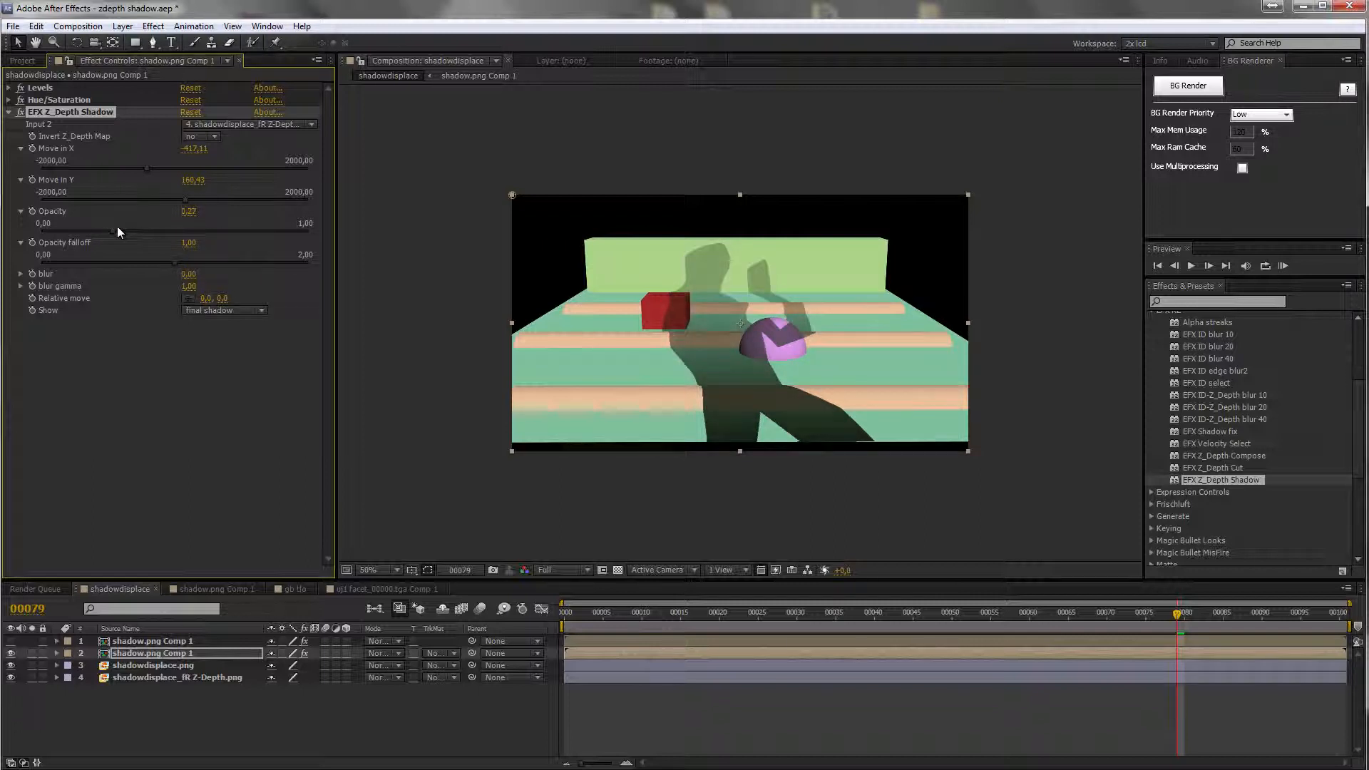
pyautogui.moveTo(233, 263); pyautogui.dragTo(95, 254)
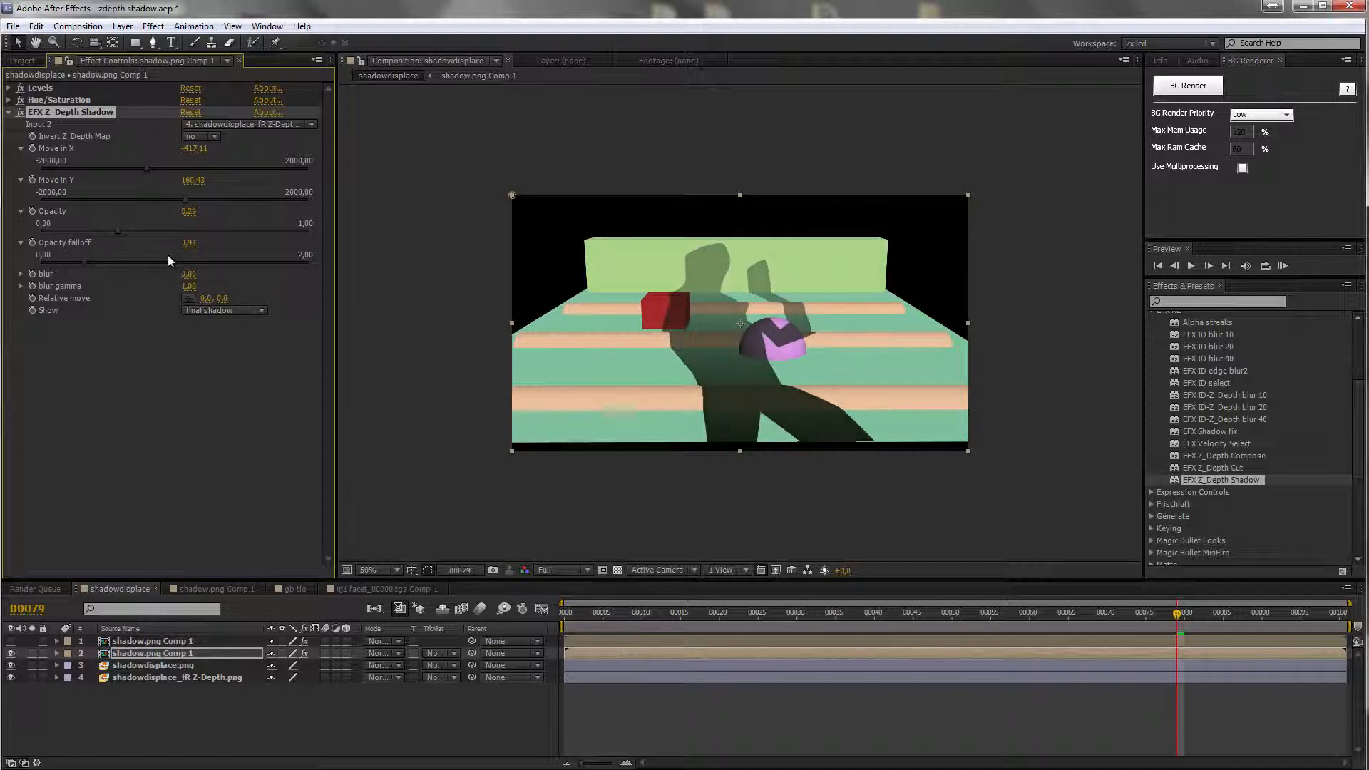
# Step: Soften the shadow with blur at about 18.8 and blur gamma at about 5.2
pyautogui.click(22, 277)
pyautogui.click(22, 306)
pyautogui.moveTo(131, 292); pyautogui.dragTo(292, 295)
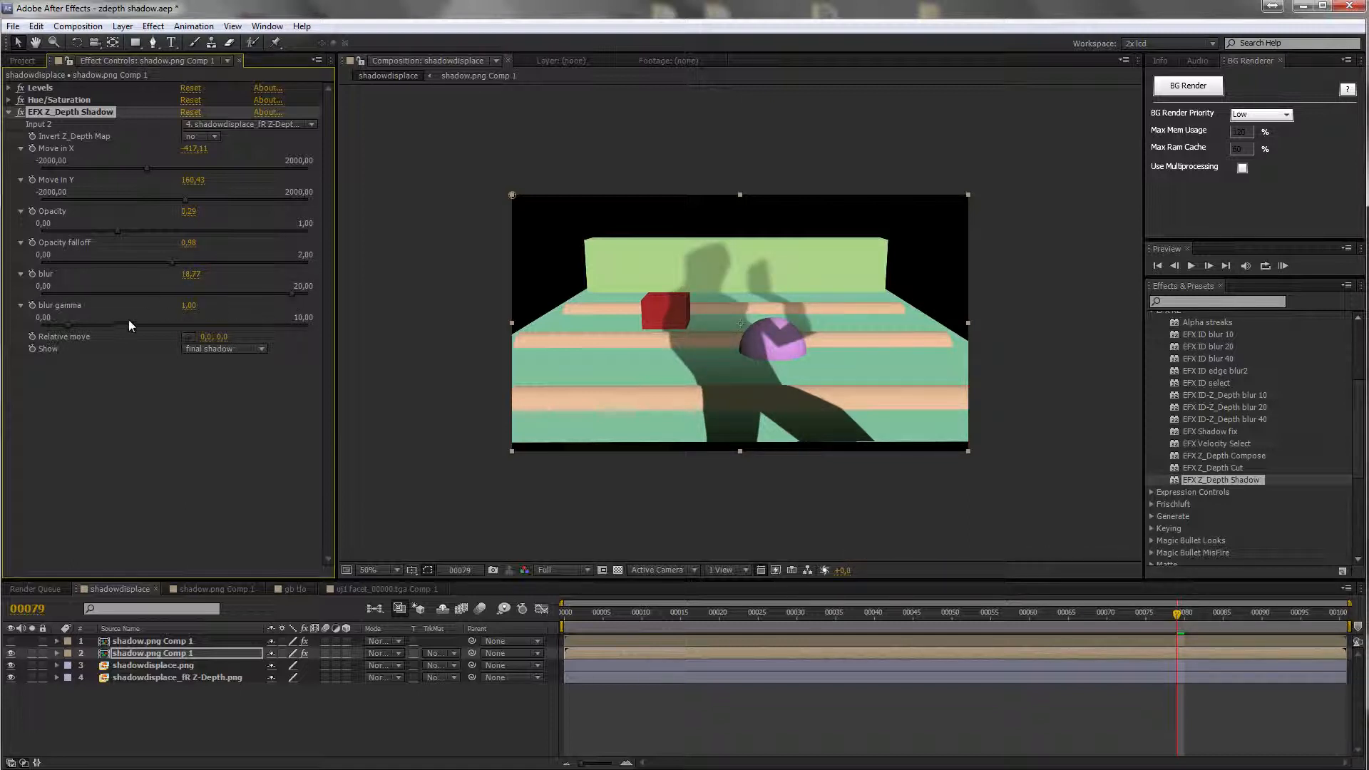
pyautogui.moveTo(69, 327); pyautogui.dragTo(180, 326)
# Step: Try shifting the shadow with Relative move, then reset its horizontal value to 0
pyautogui.moveTo(208, 337)
pyautogui.mouseDown()
pyautogui.moveTo(244, 336)
pyautogui.moveTo(171, 336)
pyautogui.moveTo(241, 347)
pyautogui.mouseUp()
pyautogui.click(209, 337)
pyautogui.write('0')
pyautogui.press('Return')
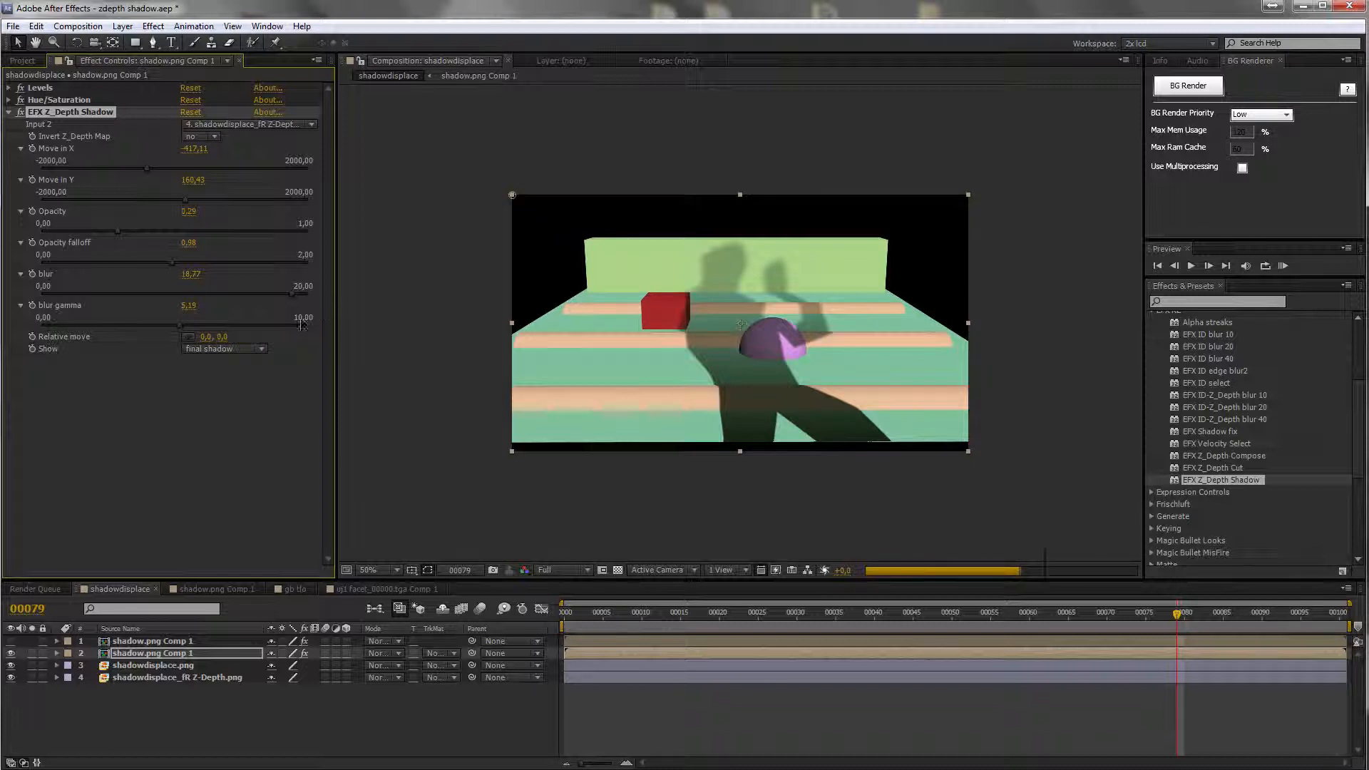
# Step: Make the upper shadow.png Comp 1 layer visible, then solo the lower copy against the transparency grid
pyautogui.click(11, 641)
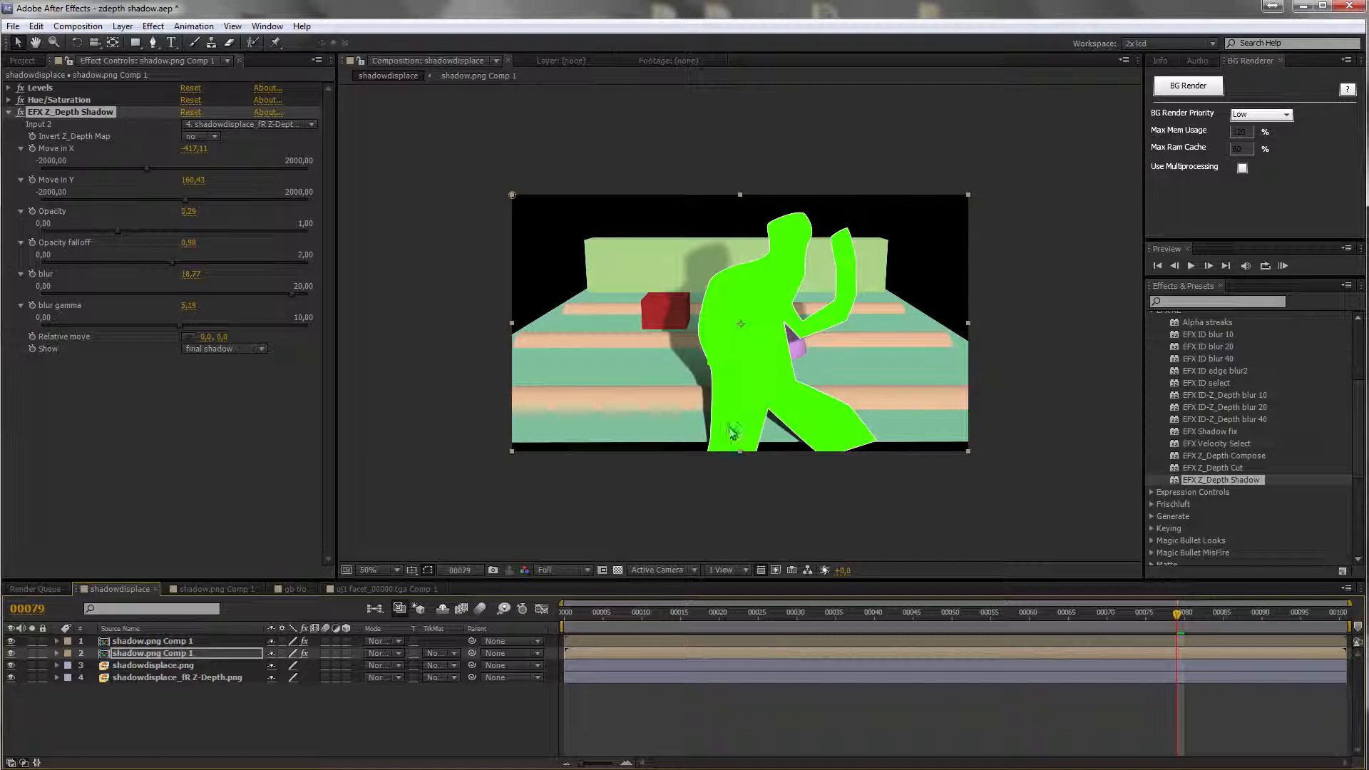
pyautogui.click(255, 349)
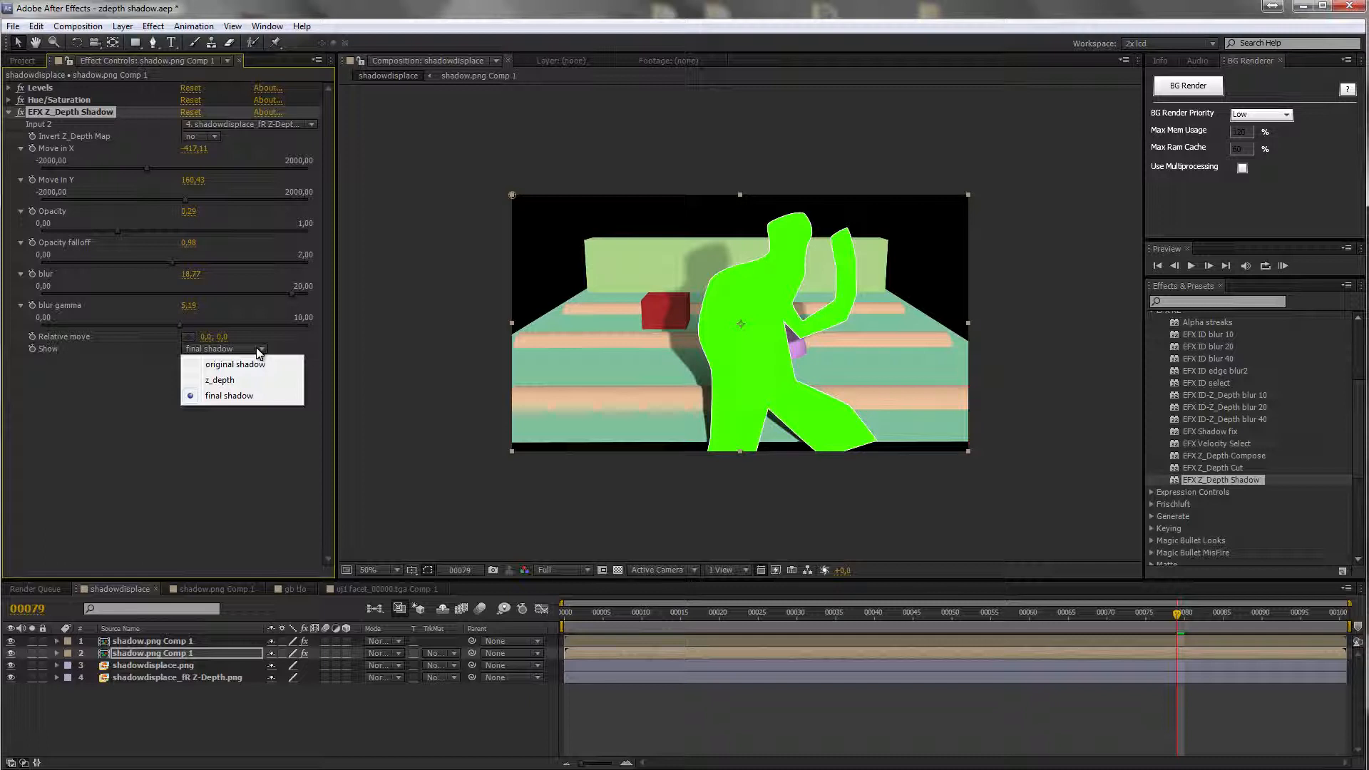
pyautogui.click(32, 653)
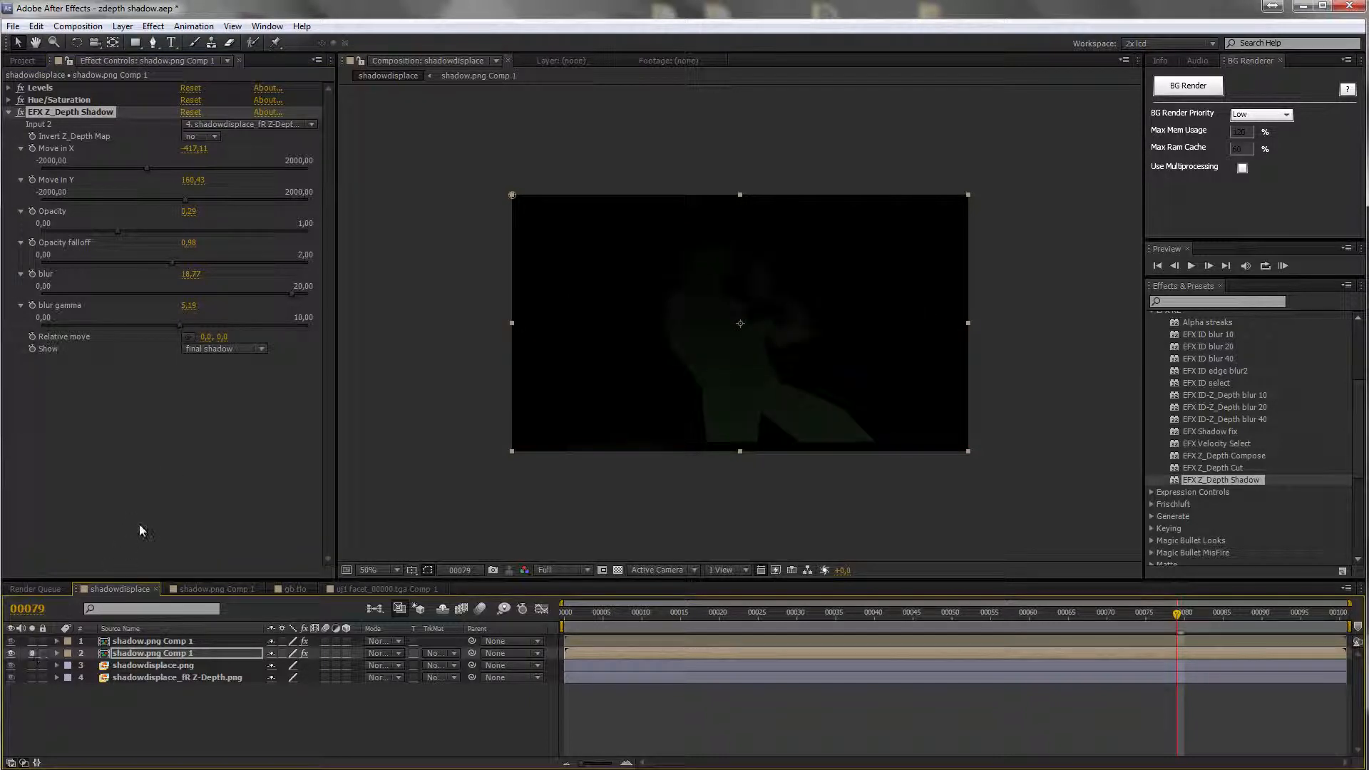
pyautogui.click(618, 570)
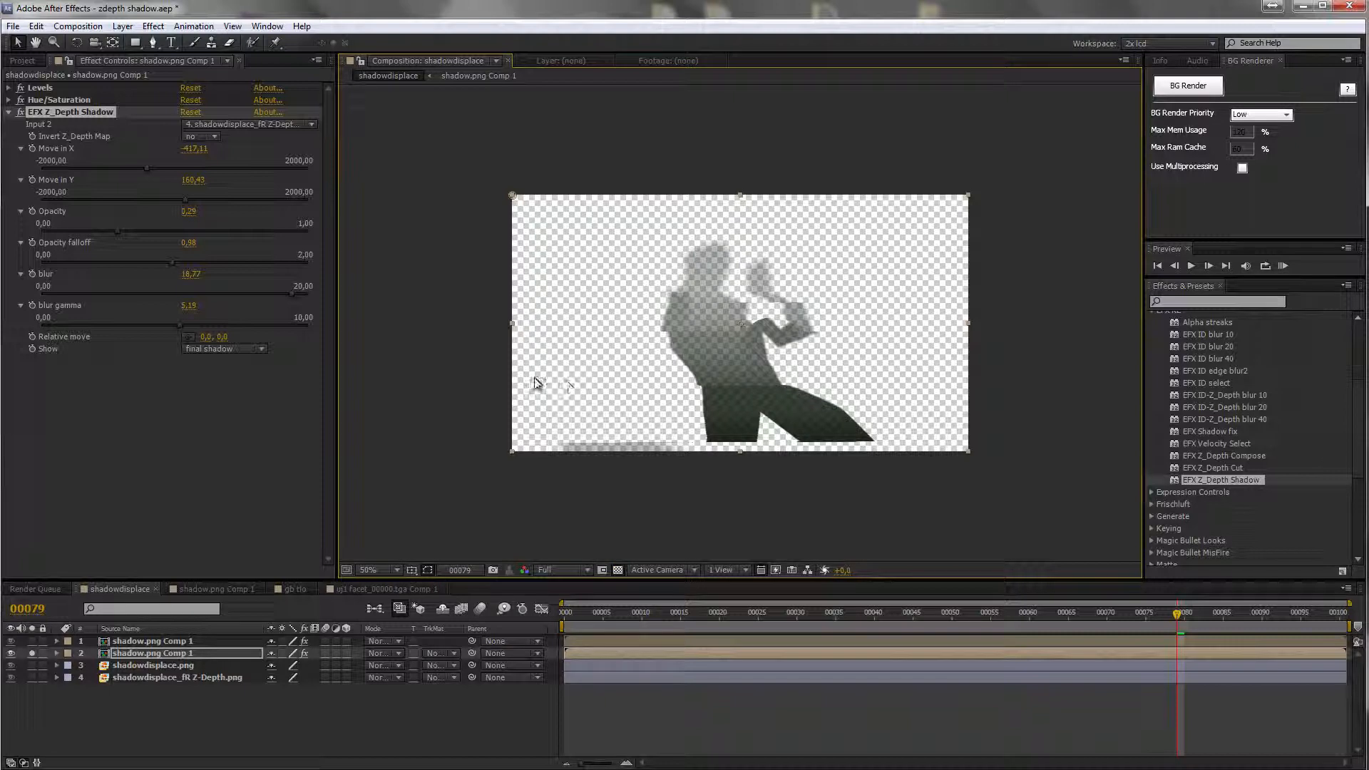
# Step: Preview the original shadow and z_depth outputs of EFX Z_Depth Shadow, then set Show back to final shadow
pyautogui.click(251, 348)
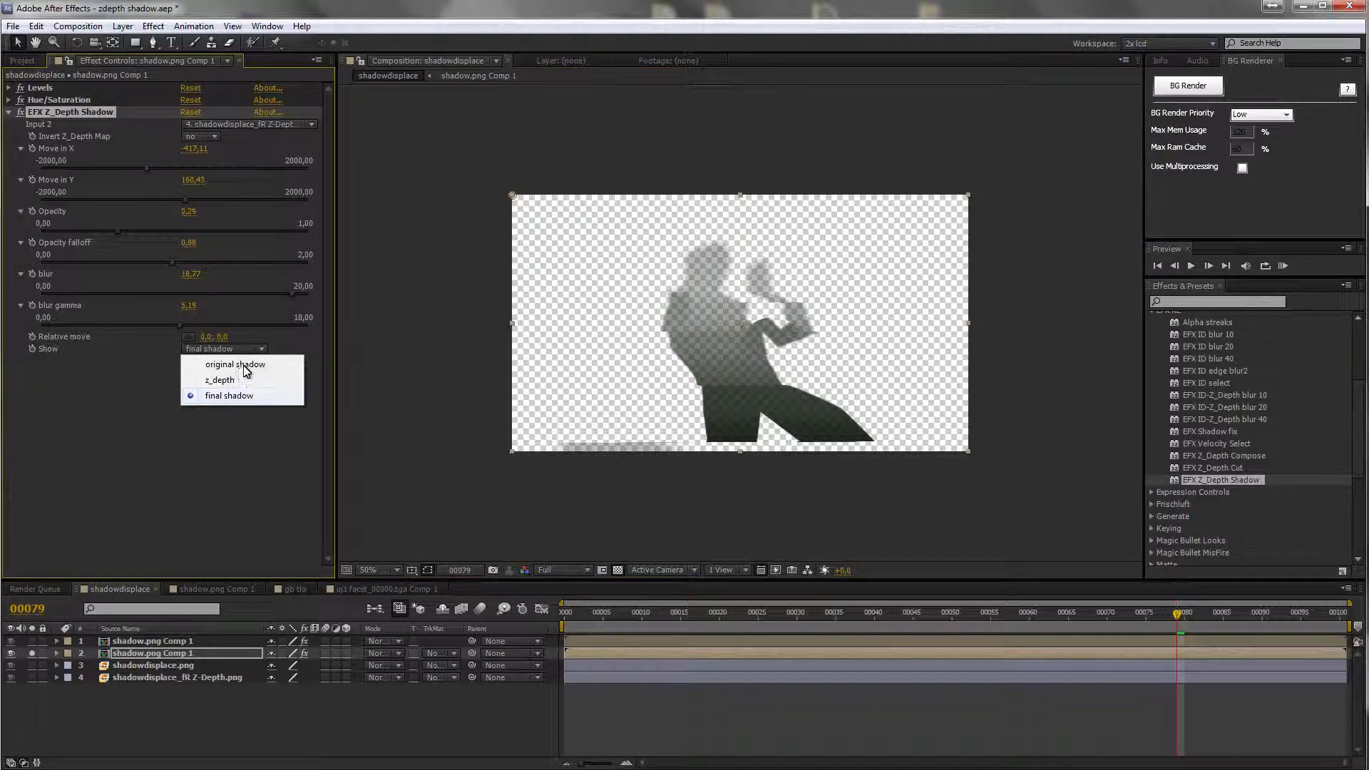
pyautogui.click(245, 366)
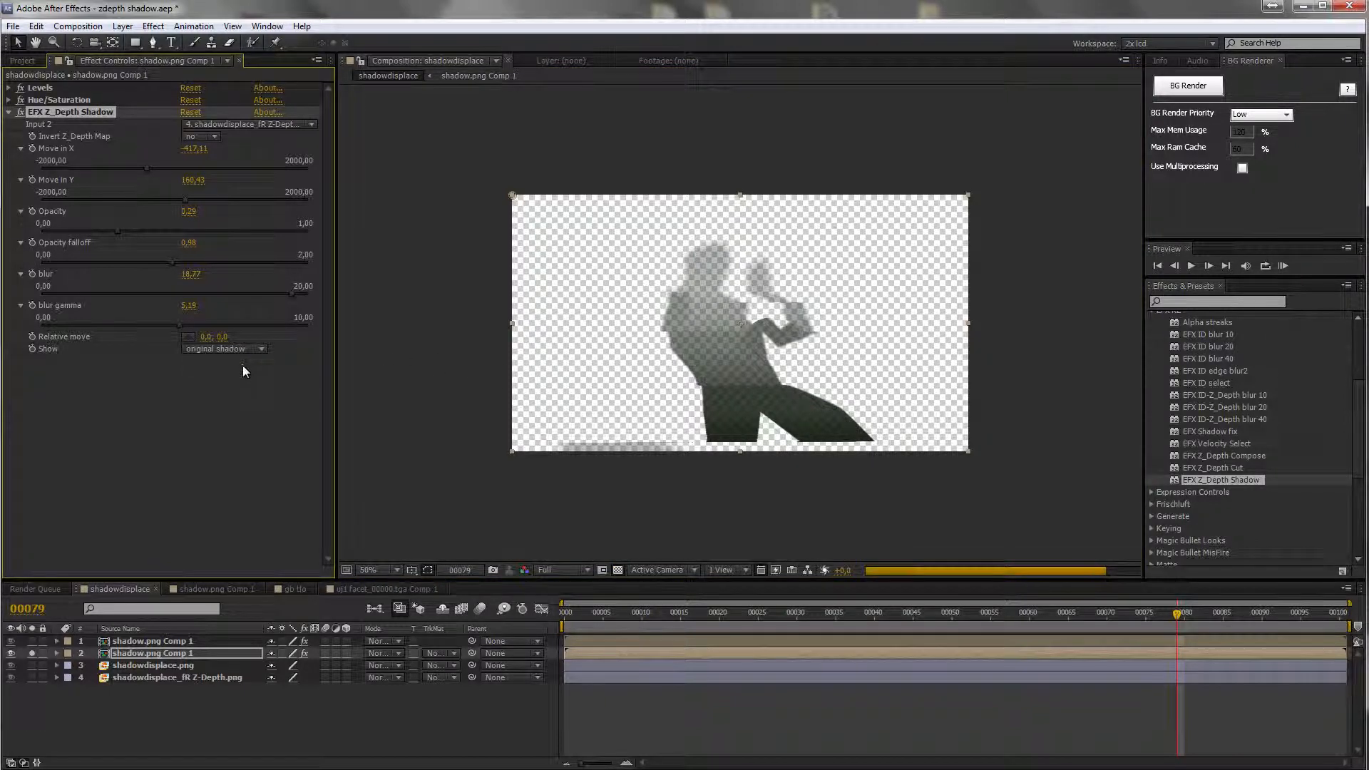
pyautogui.click(246, 350)
pyautogui.click(241, 380)
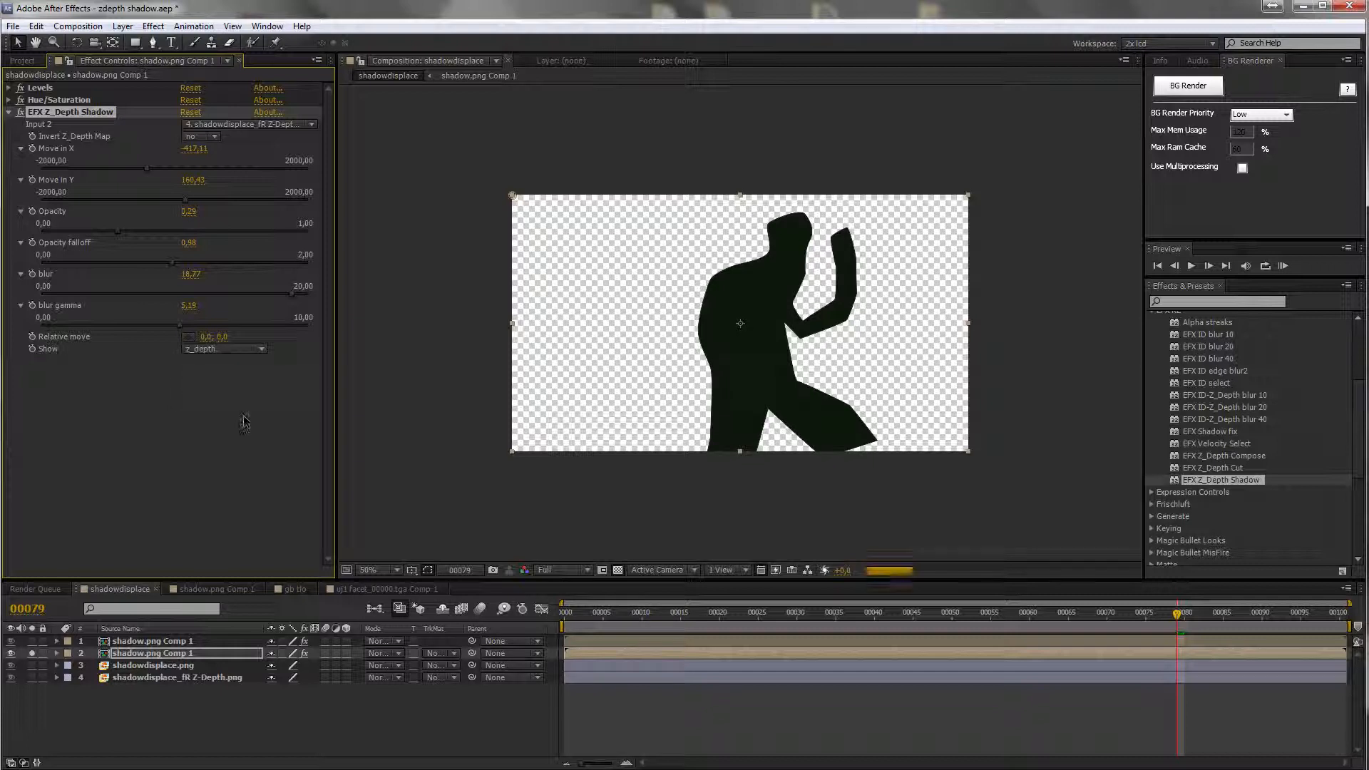
pyautogui.click(237, 349)
pyautogui.click(239, 395)
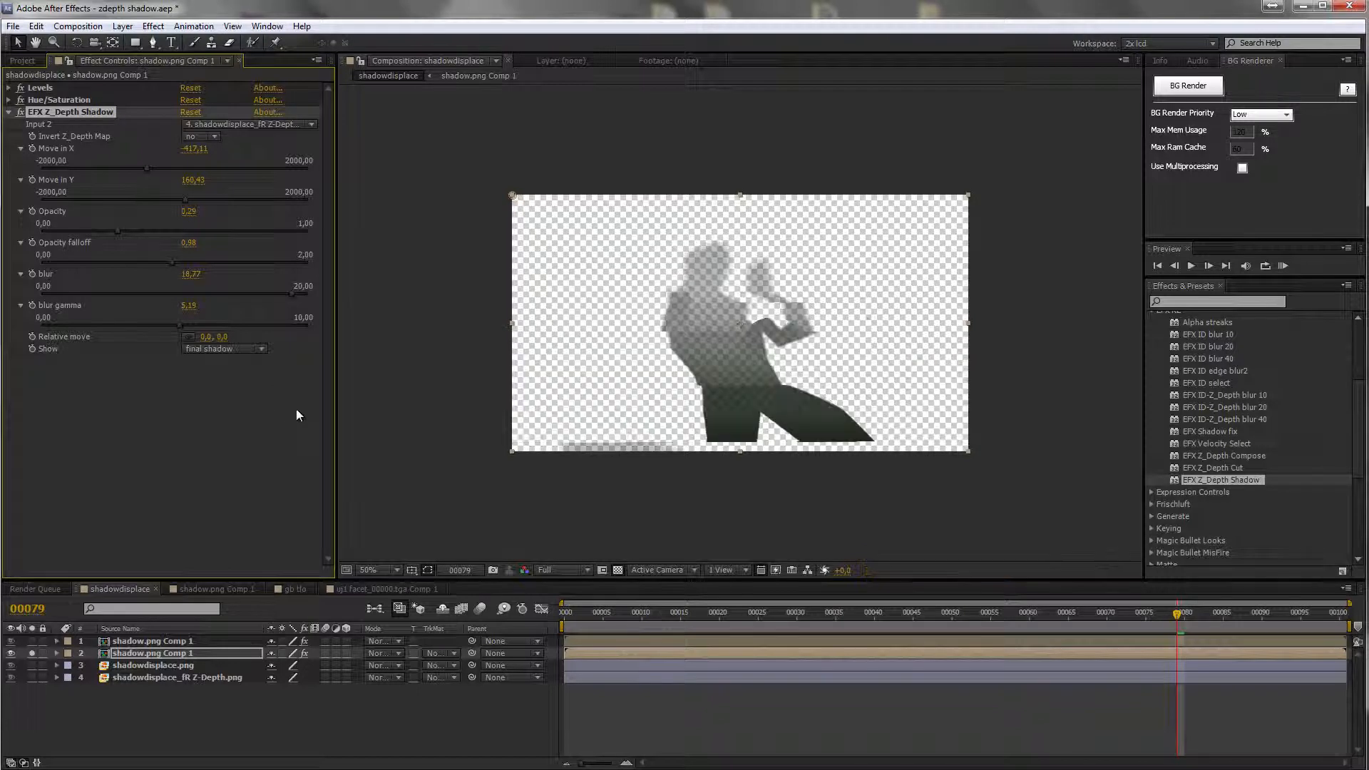
# Step: Solo the upper shadow.png Comp 1 and shadowdisplace.png layers too, viewing the combined result over transparency
pyautogui.click(32, 641)
pyautogui.click(31, 665)
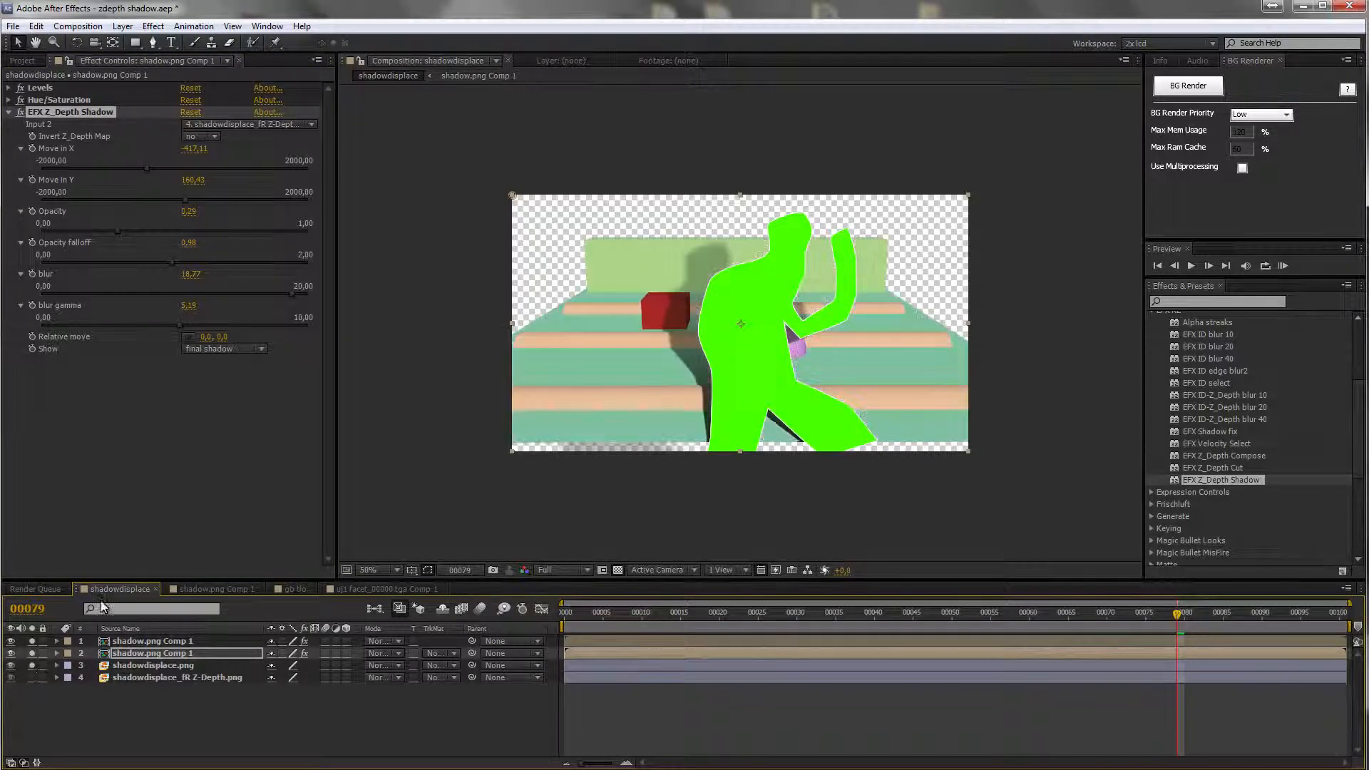